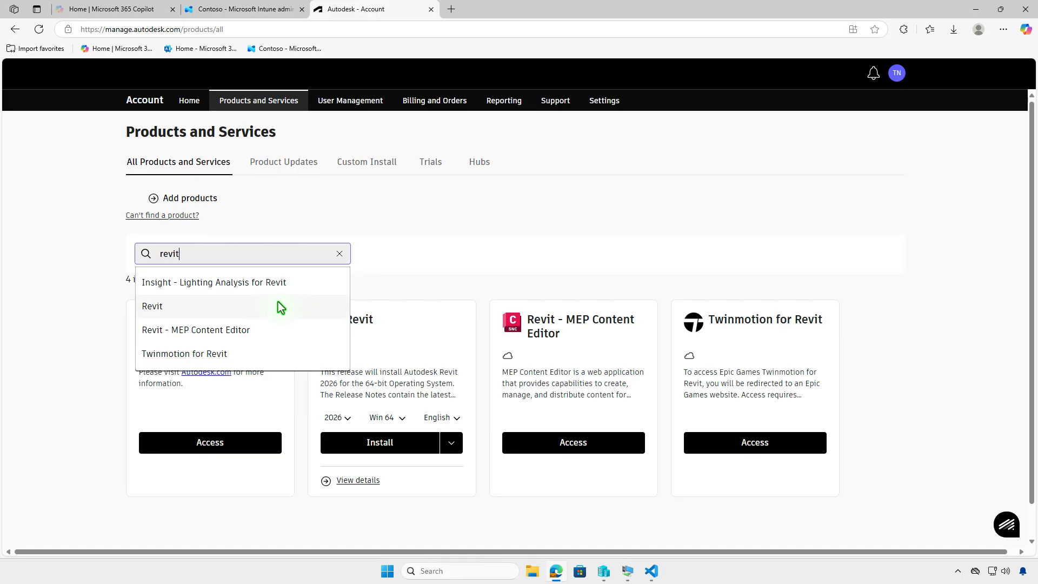
Step: Find Revit in the product list and download the installer file for version 2026, Win 64, English
click(278, 305)
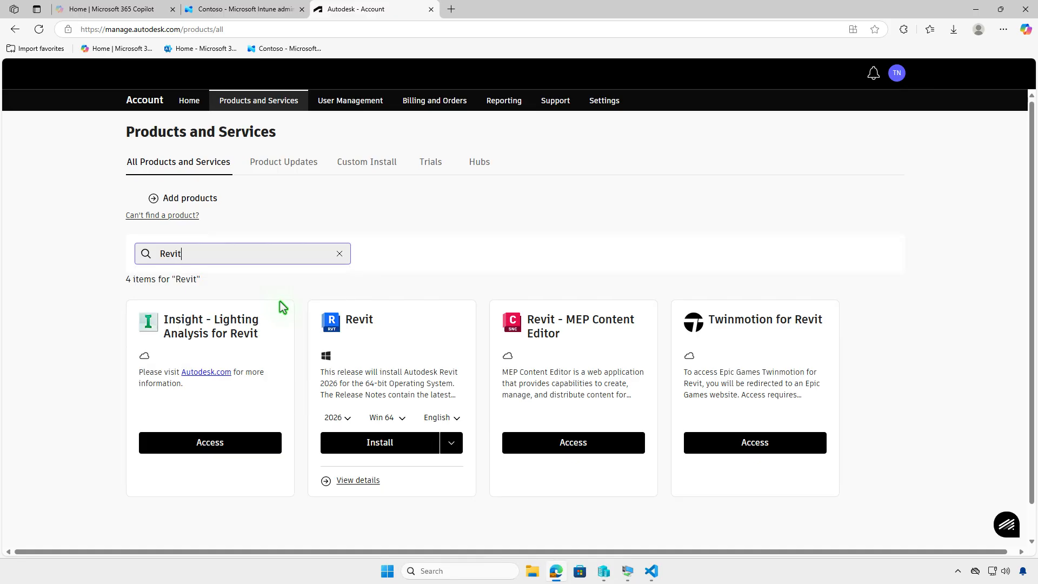
click(347, 418)
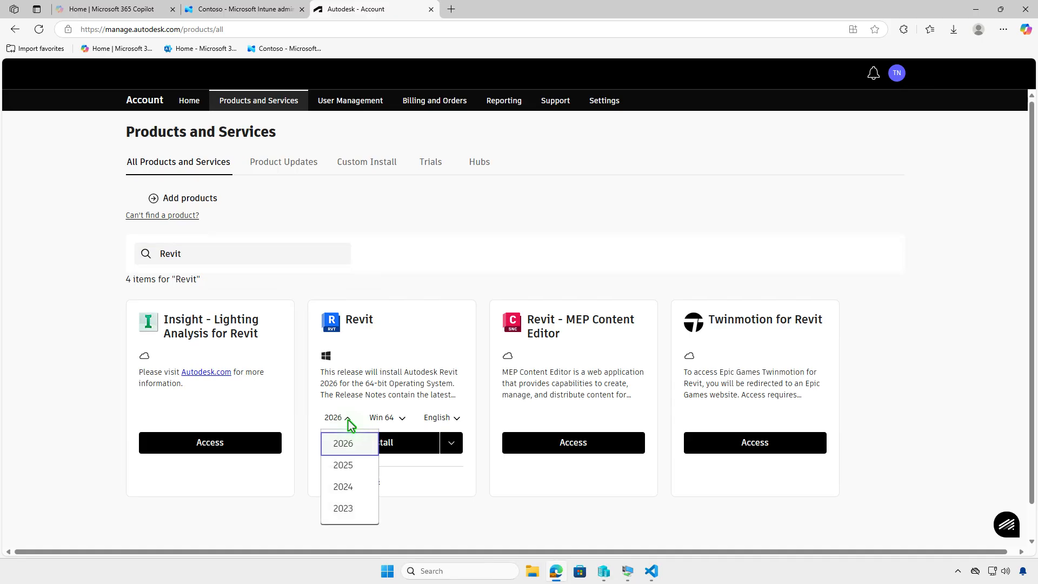
click(348, 420)
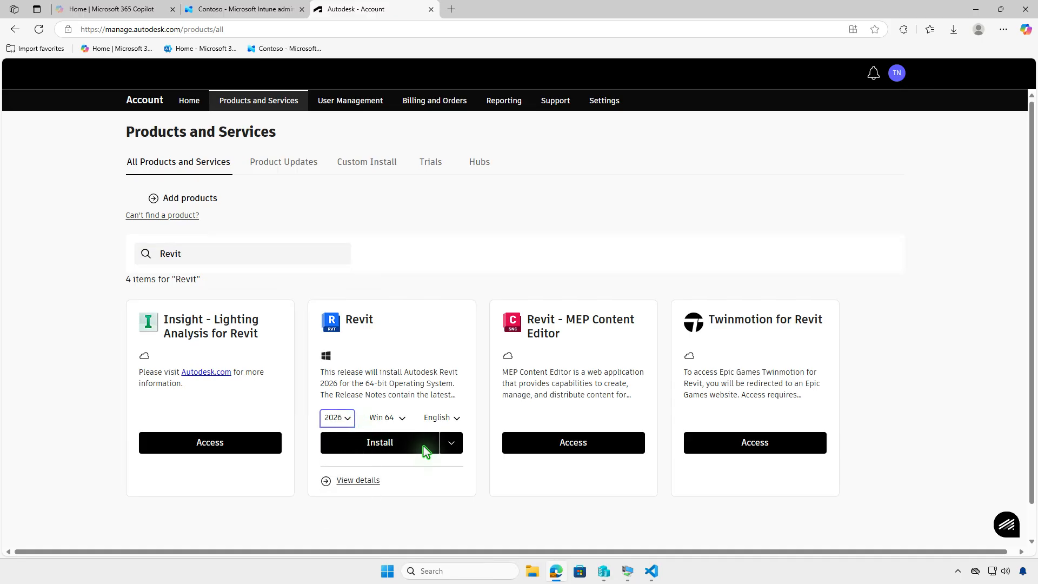
click(451, 448)
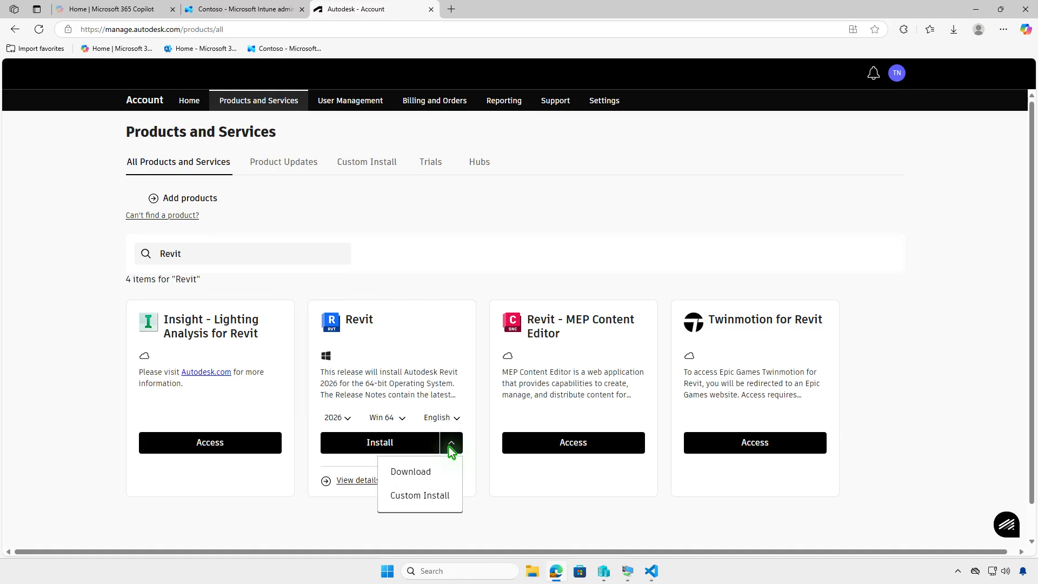
click(441, 476)
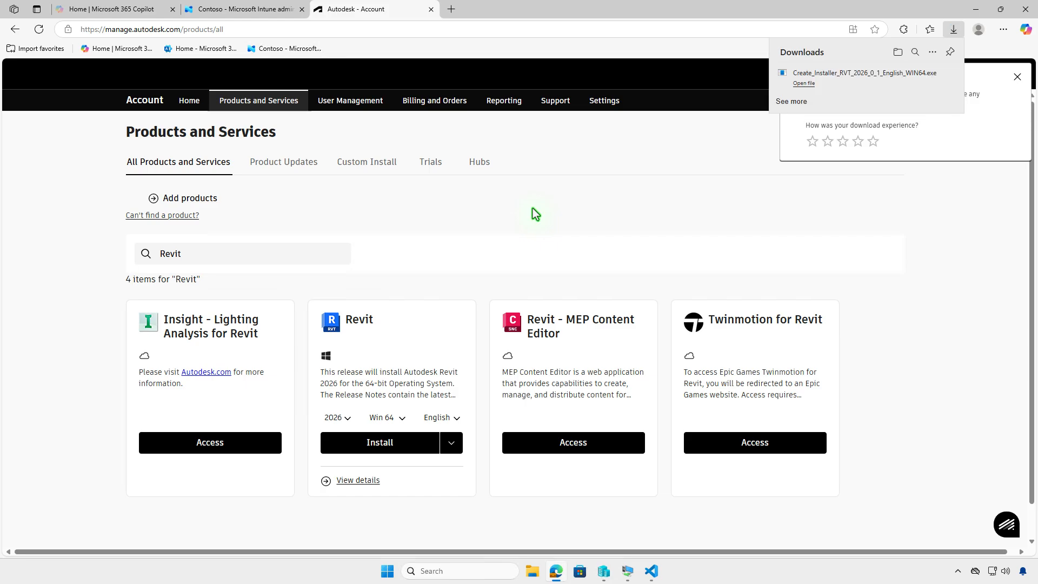
Step: Open the Downloads folder and run Create_Installer_RVT_2026_0_1_English_WIN64.exe to build the Revit installer
click(898, 52)
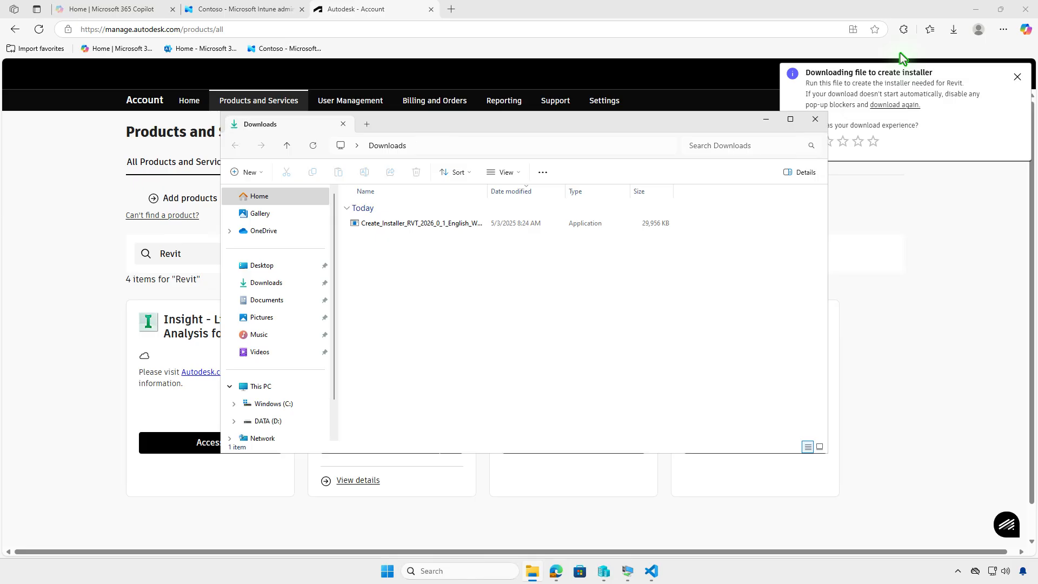
click(975, 12)
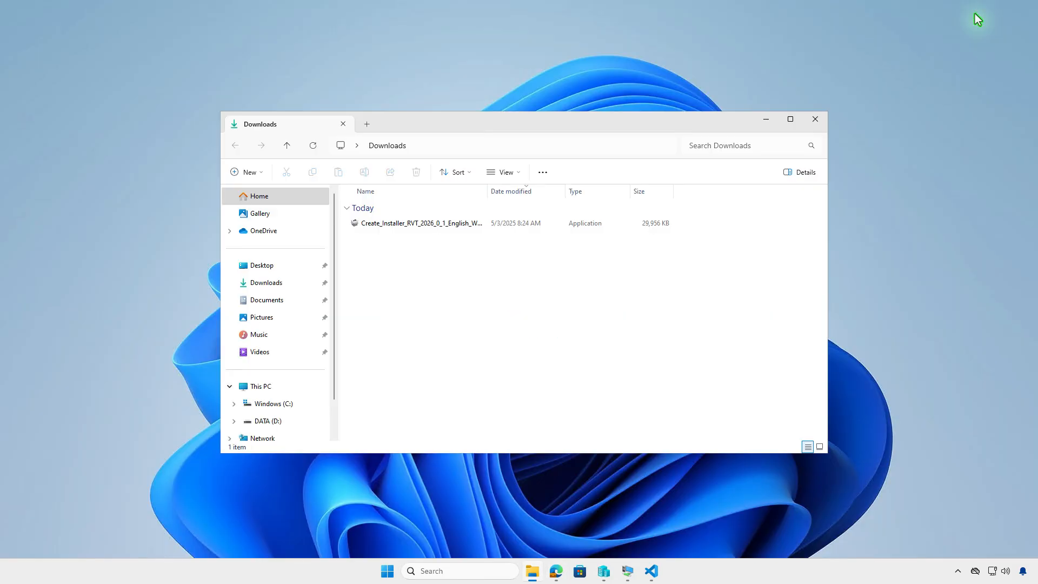
click(513, 226)
double_click(513, 226)
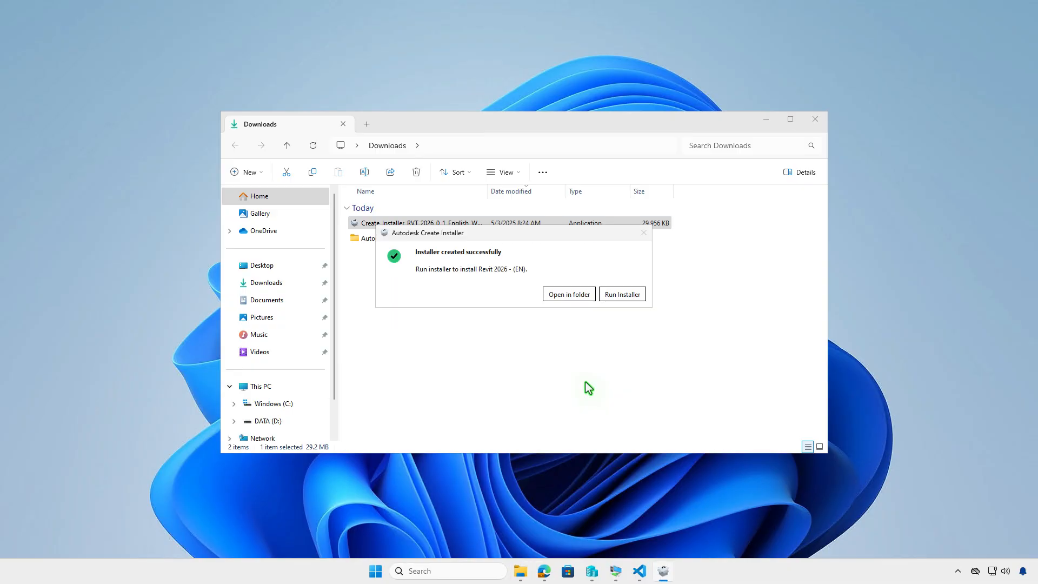
Step: View the files in the created Revit 2026 - (EN) folder and browse to it through the Autodesk folder in Downloads
click(576, 298)
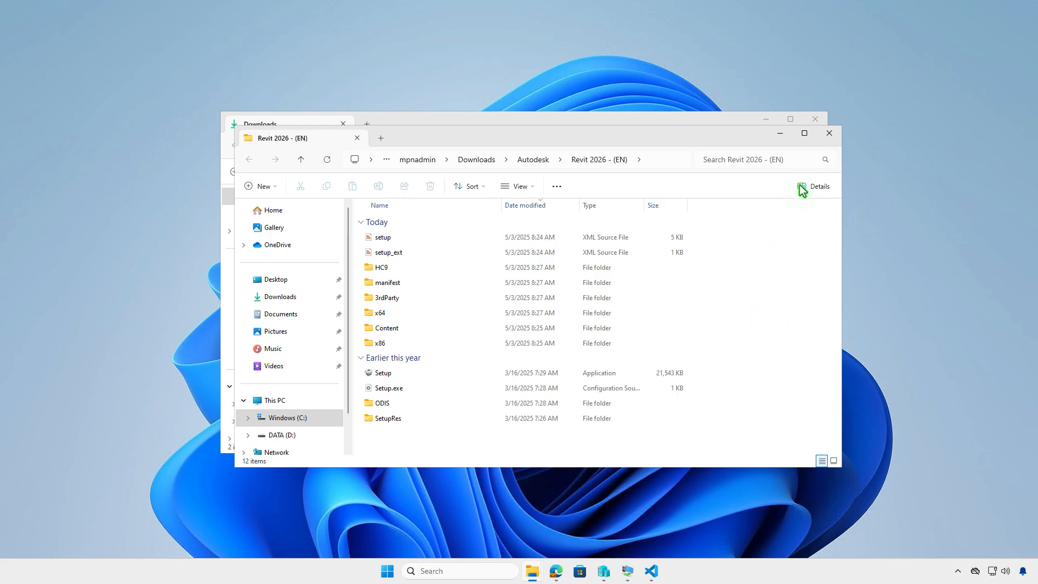
click(827, 136)
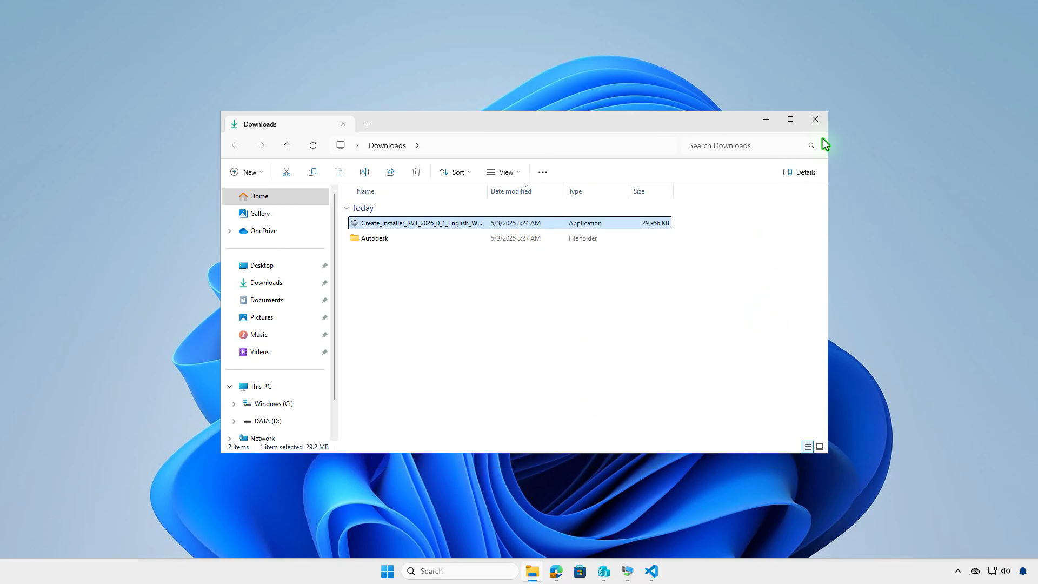
double_click(421, 243)
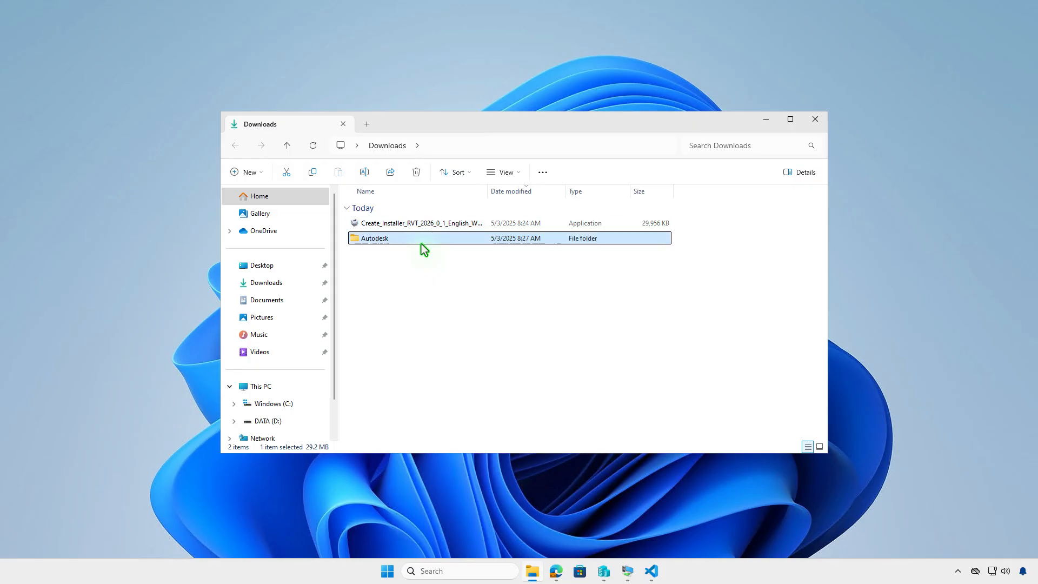
double_click(451, 222)
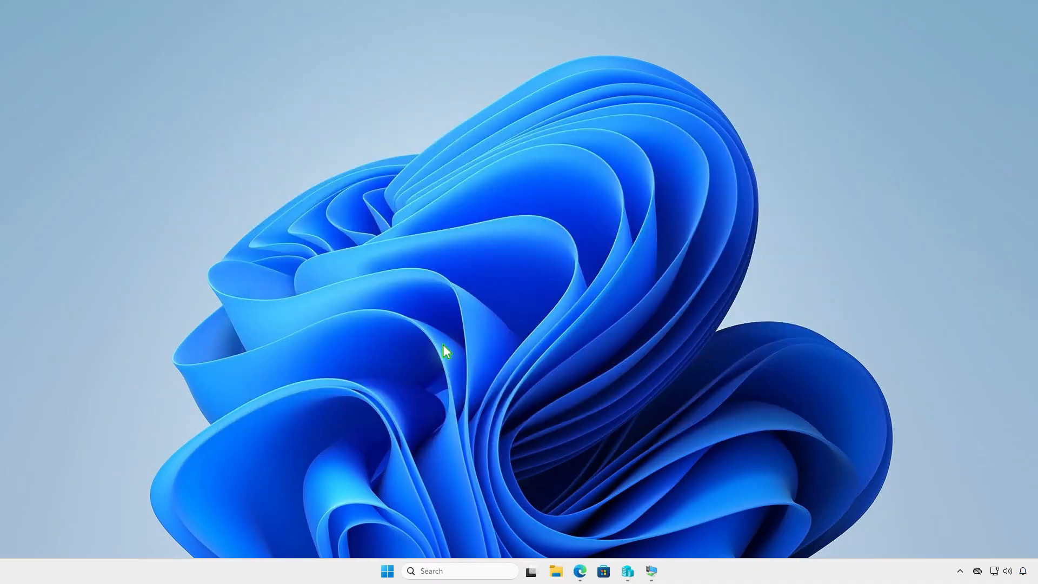
Step: Create a folder named Intune on the DATA (D:) drive in File Explorer
click(556, 571)
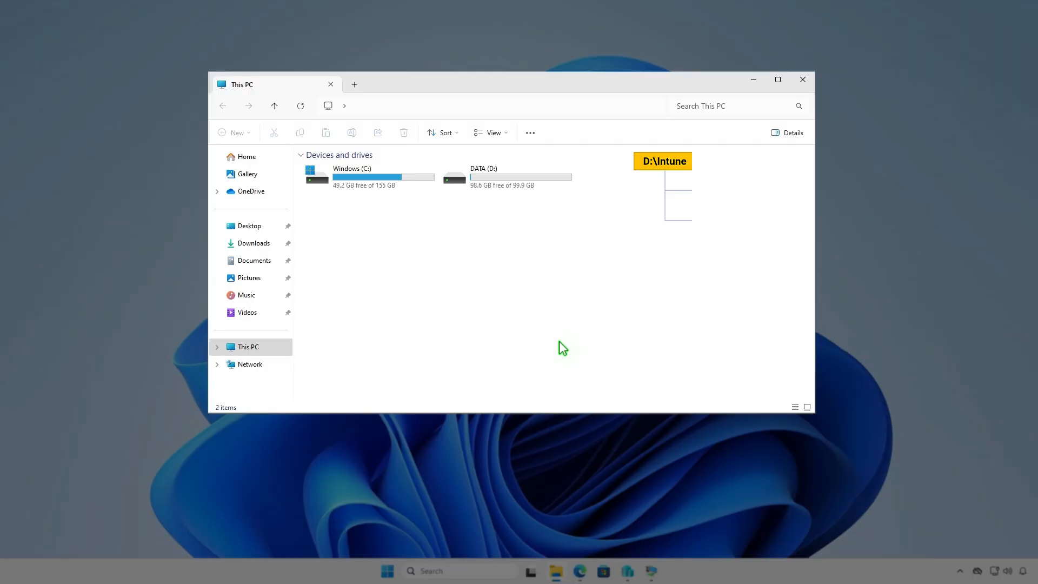
double_click(540, 180)
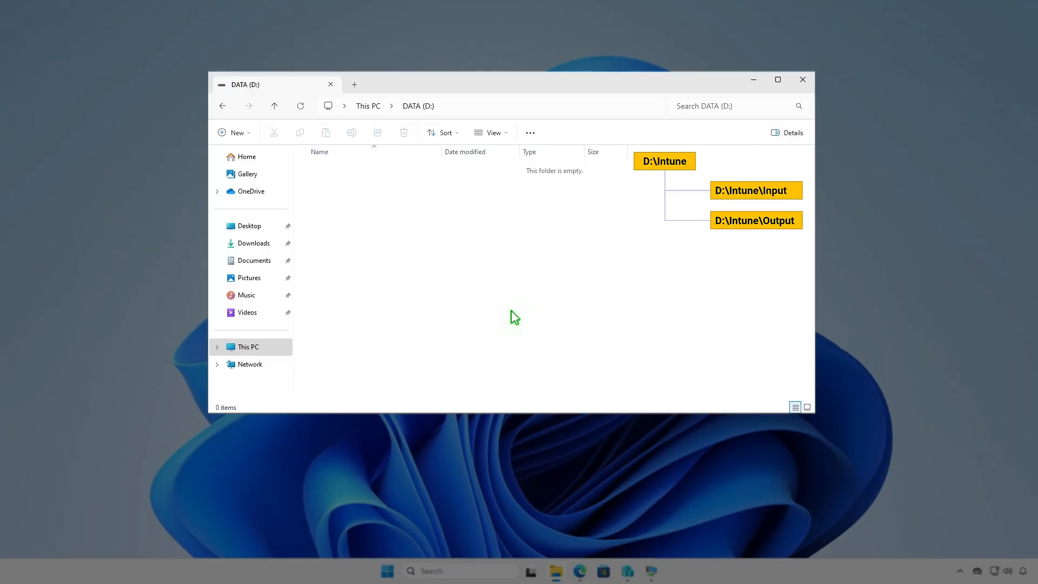
click(246, 133)
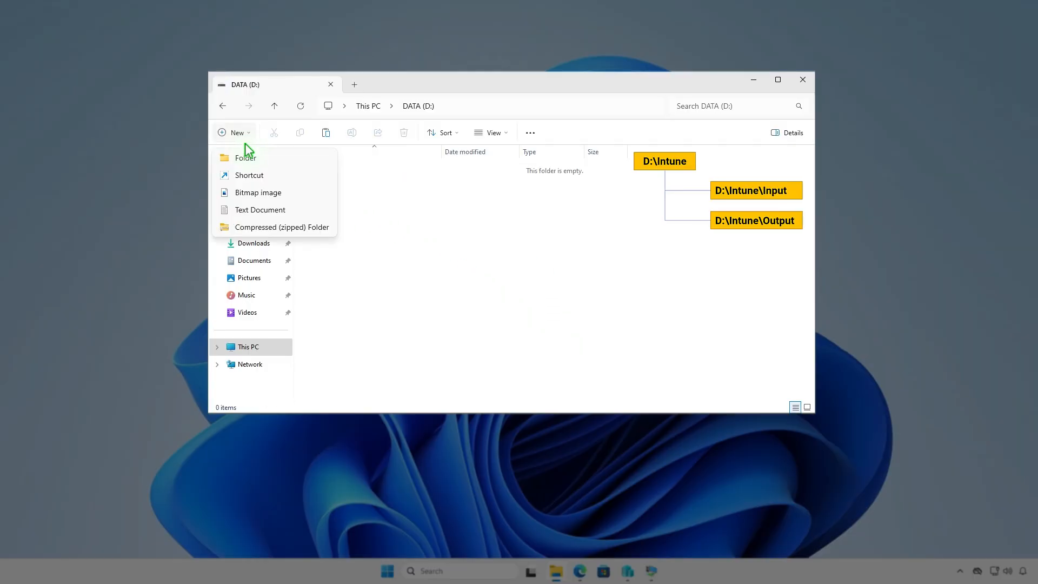
click(265, 156)
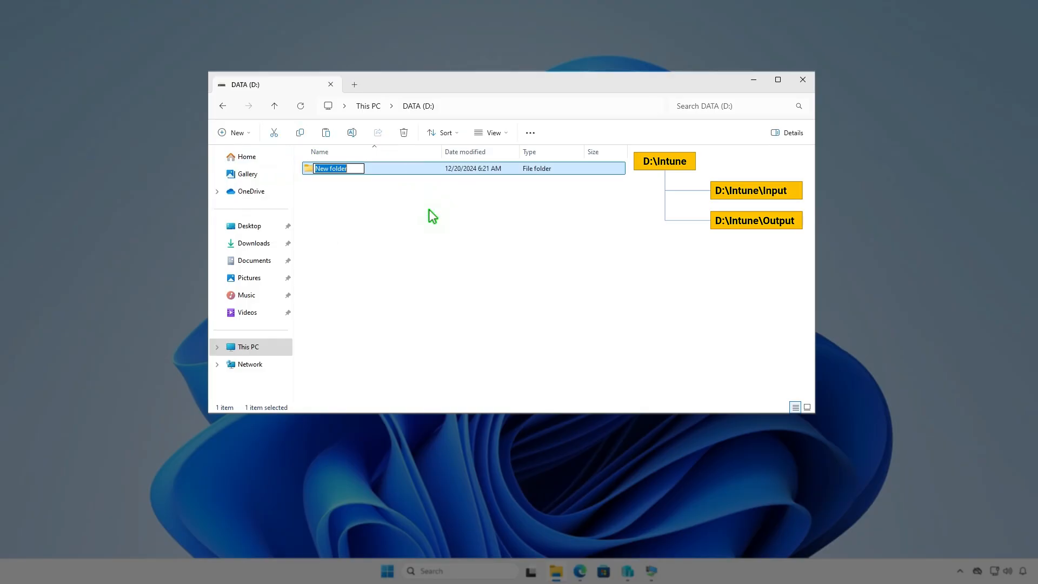
text(Intune)
key(Return)
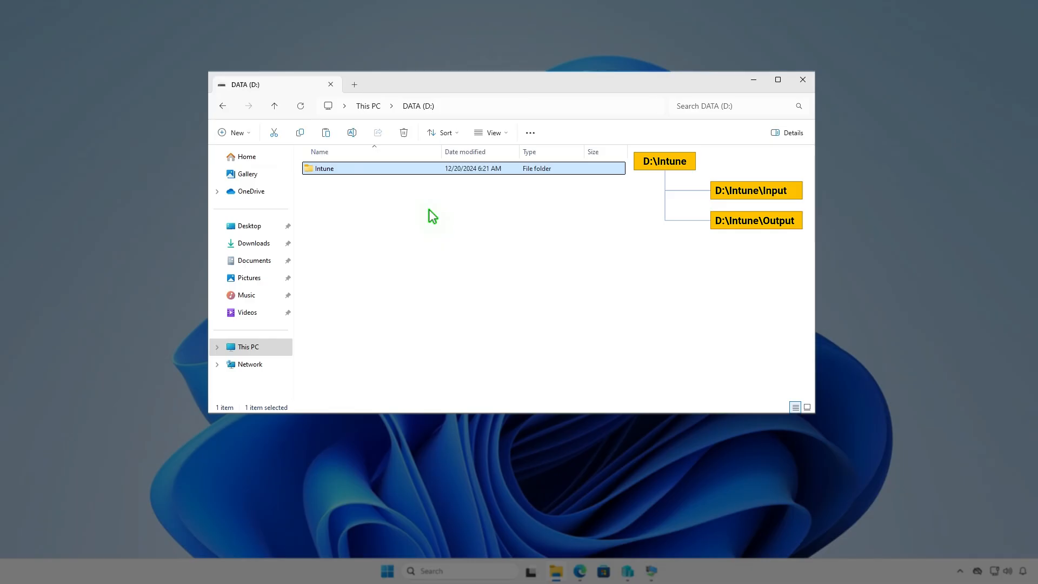
Step: Create two subfolders named Input and Output inside the D:\Intune folder
key(Return)
right_click(429, 210)
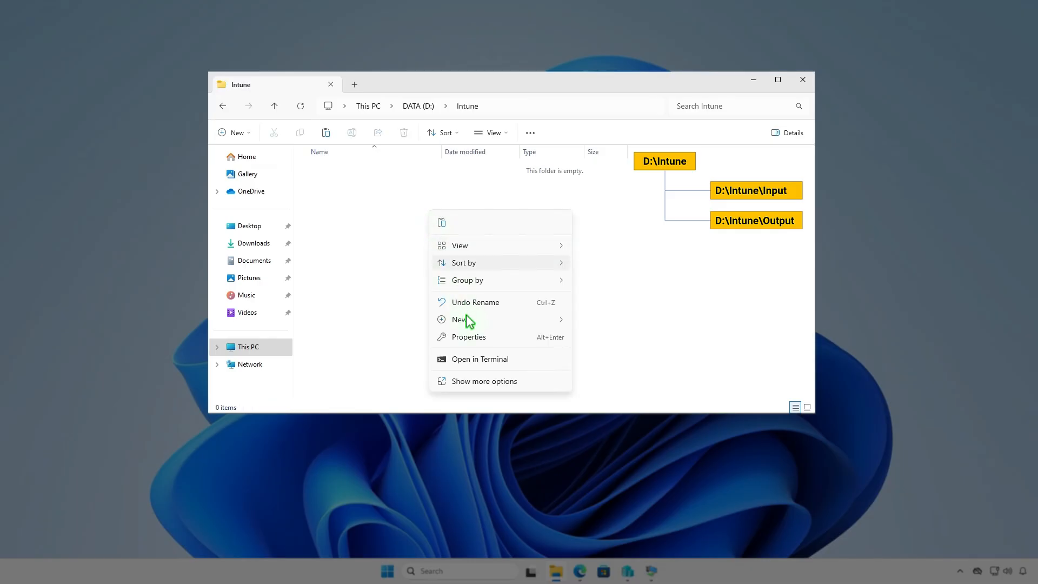
mouse_move(465, 319)
click(602, 321)
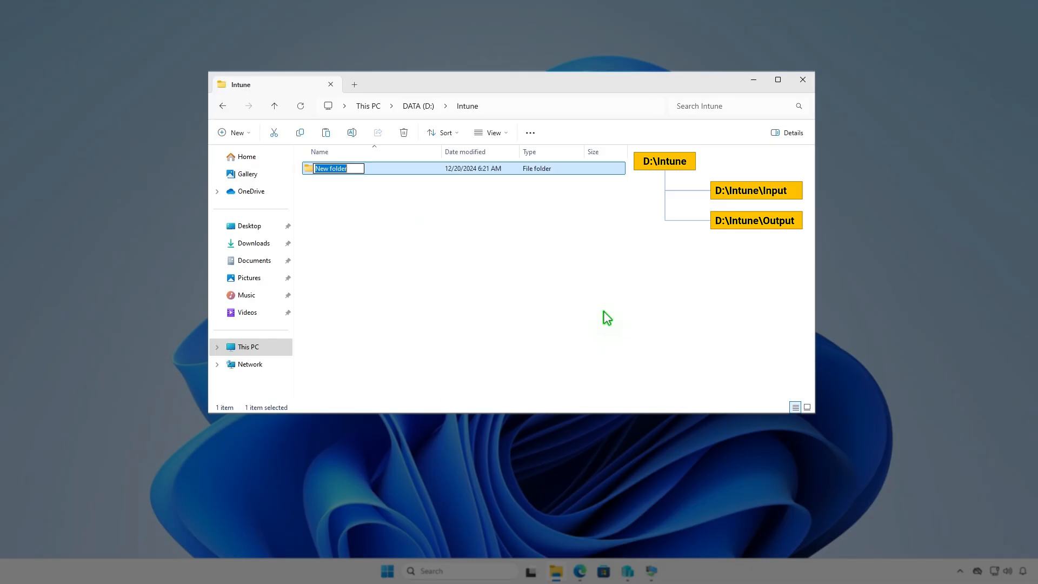
text(Input)
key(Return)
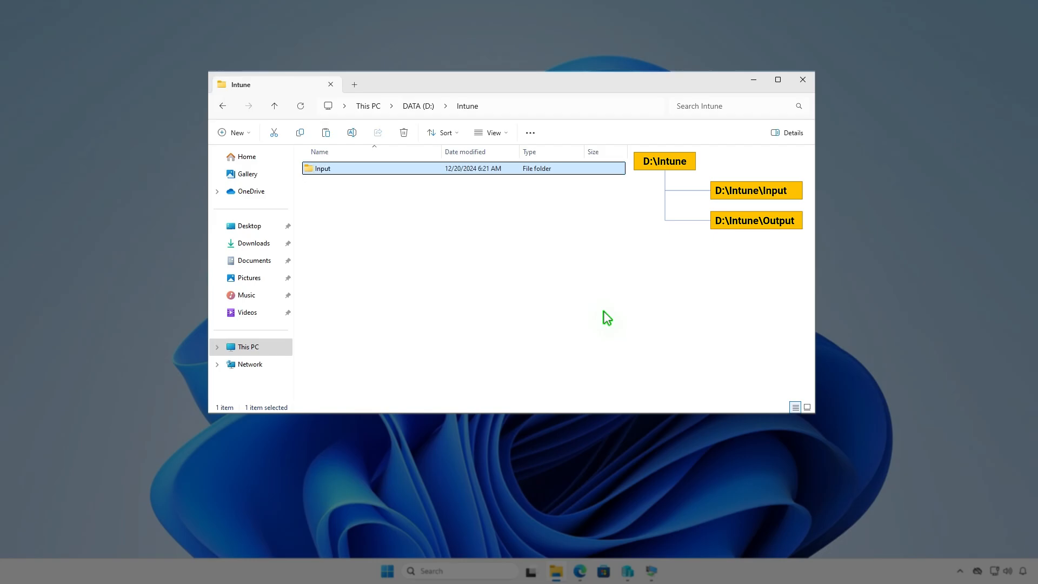
key(ctrl+shift+n)
text(Output)
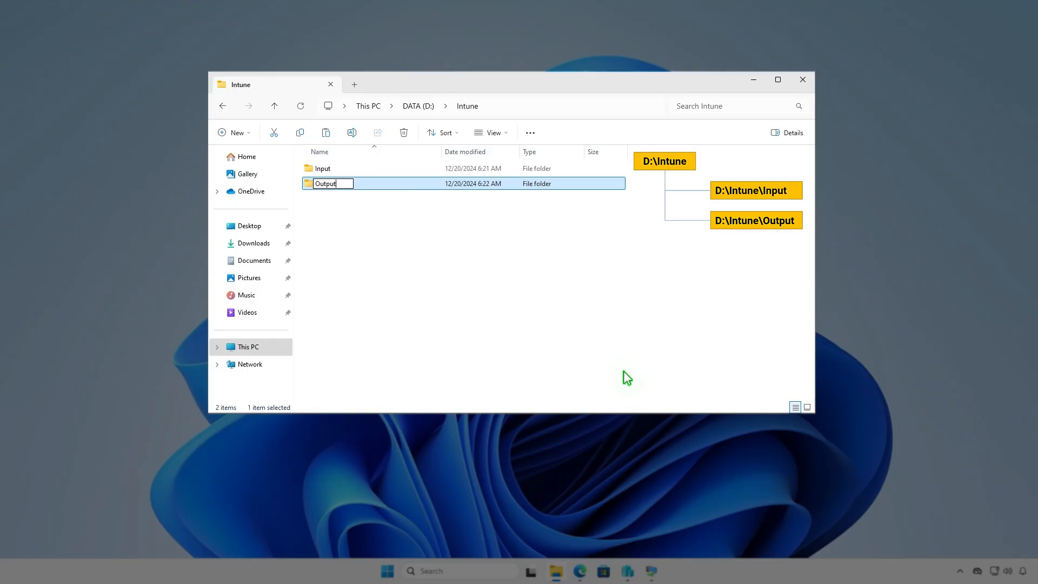
click(563, 289)
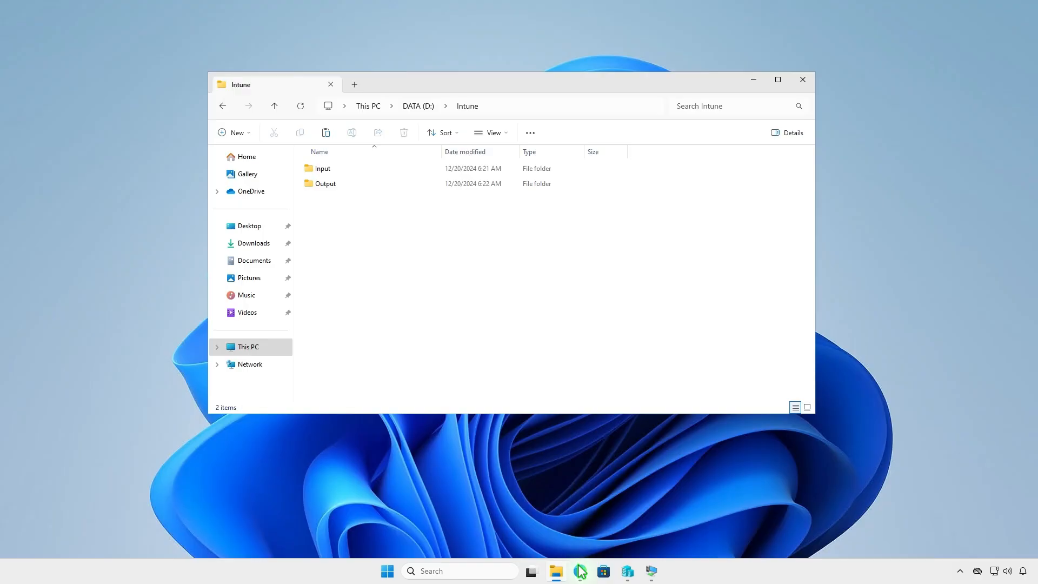
Step: Switch to Edge and download the zip source code of the latest Microsoft Win32 Content Prep Tool release, v1.8.6, from GitHub
click(580, 571)
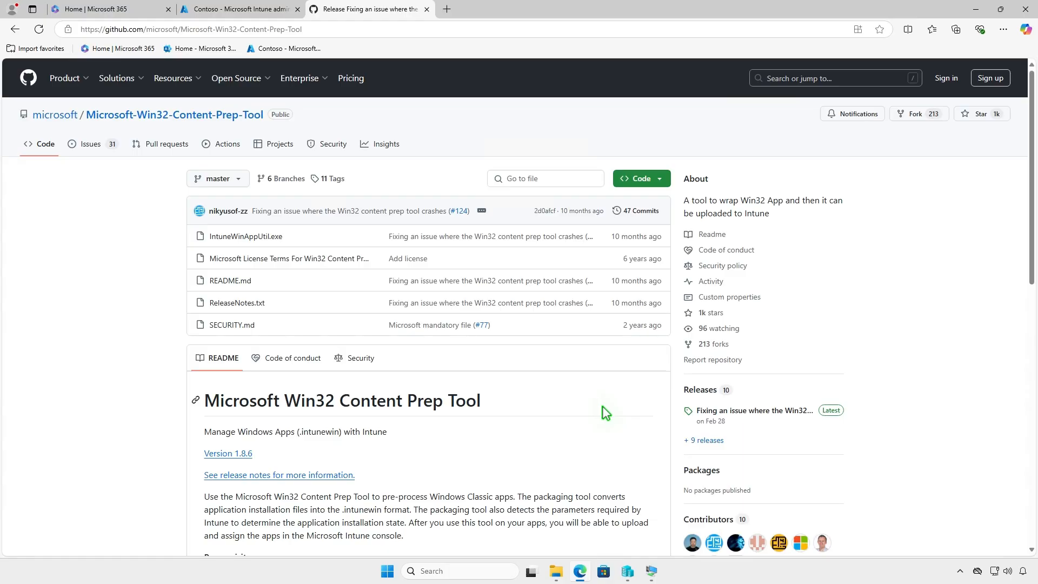
click(780, 411)
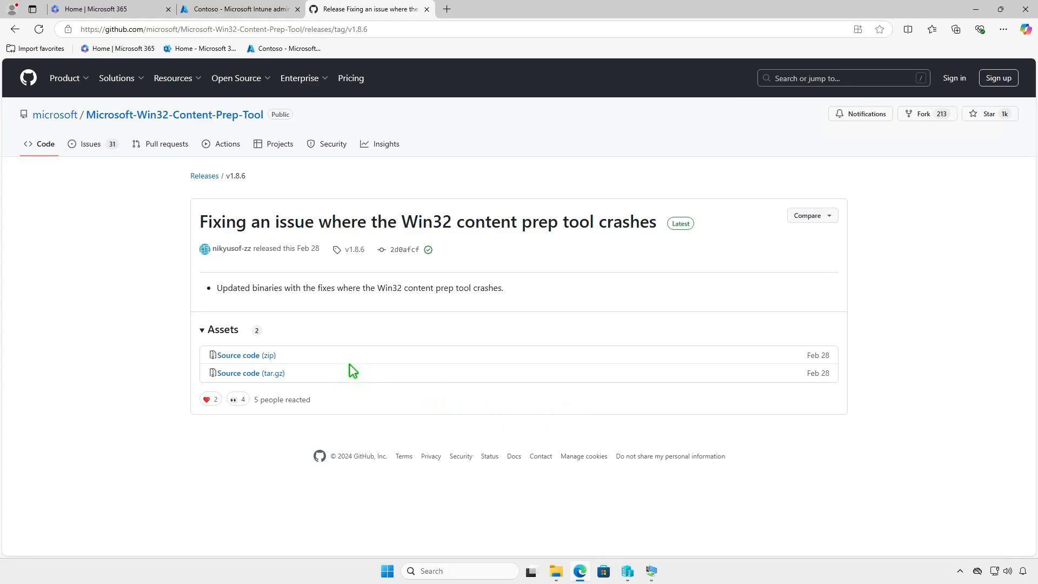
click(271, 356)
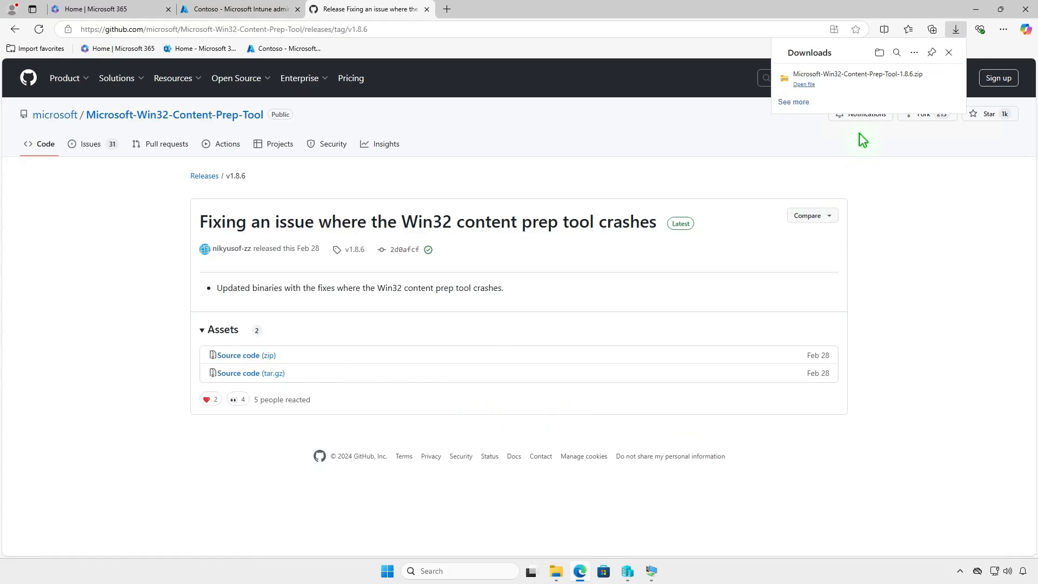
Step: Show the downloaded Microsoft-Win32-Content-Prep-Tool-1.8.6 zip in its folder and extract it to the default destination
click(916, 77)
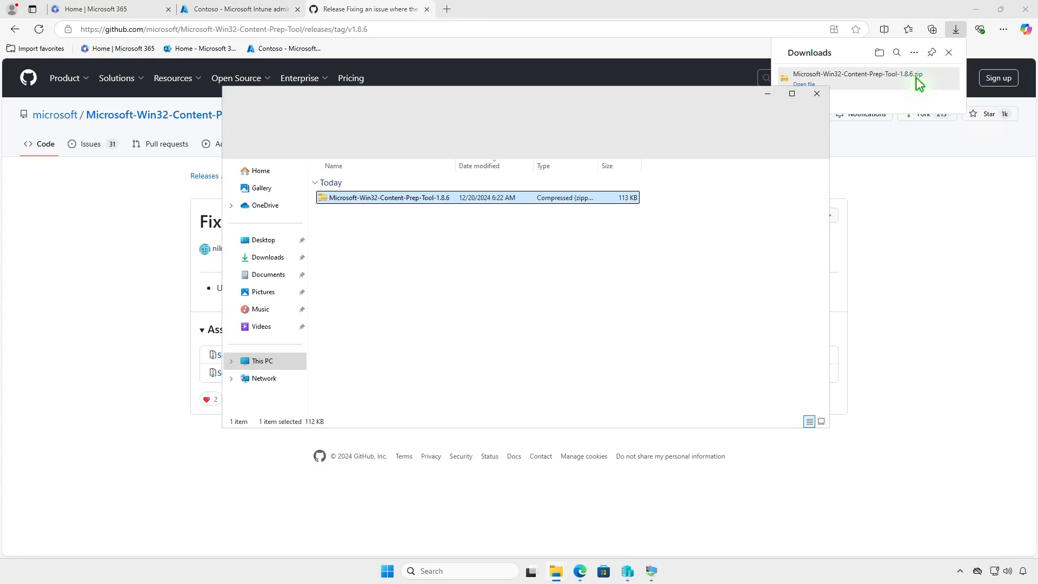
click(976, 9)
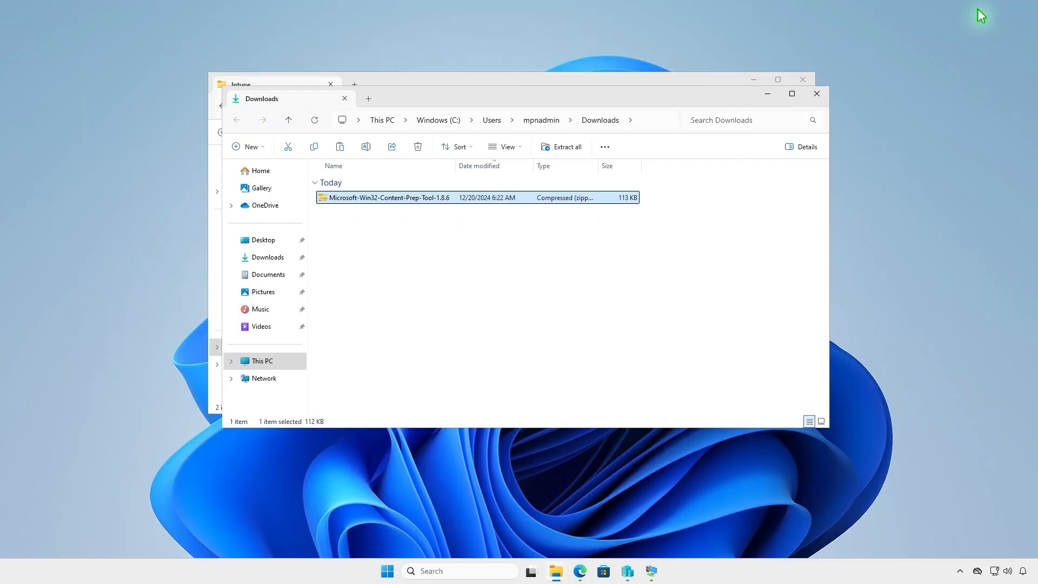
click(566, 148)
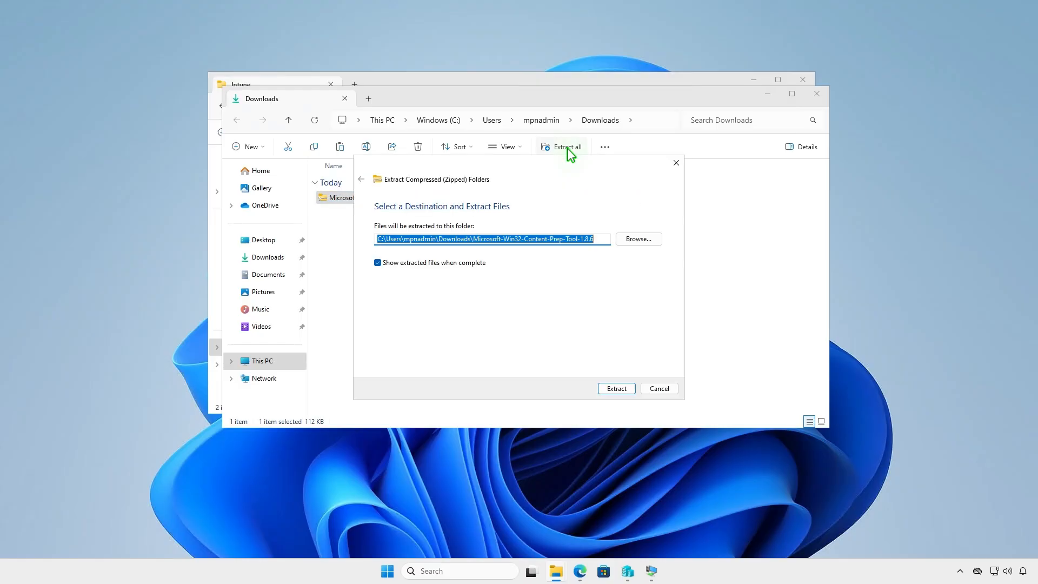
click(607, 388)
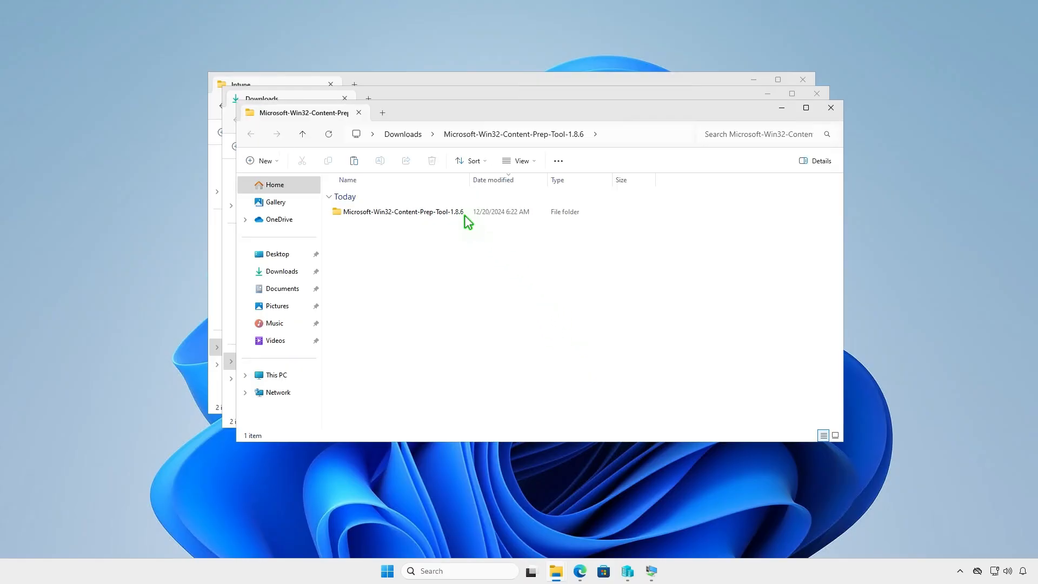
Step: Copy IntuneWinAppUtil from the extracted Microsoft-Win32-Content-Prep-Tool-1.8.6 folder into D:\Intune, closing the two Downloads windows
double_click(462, 213)
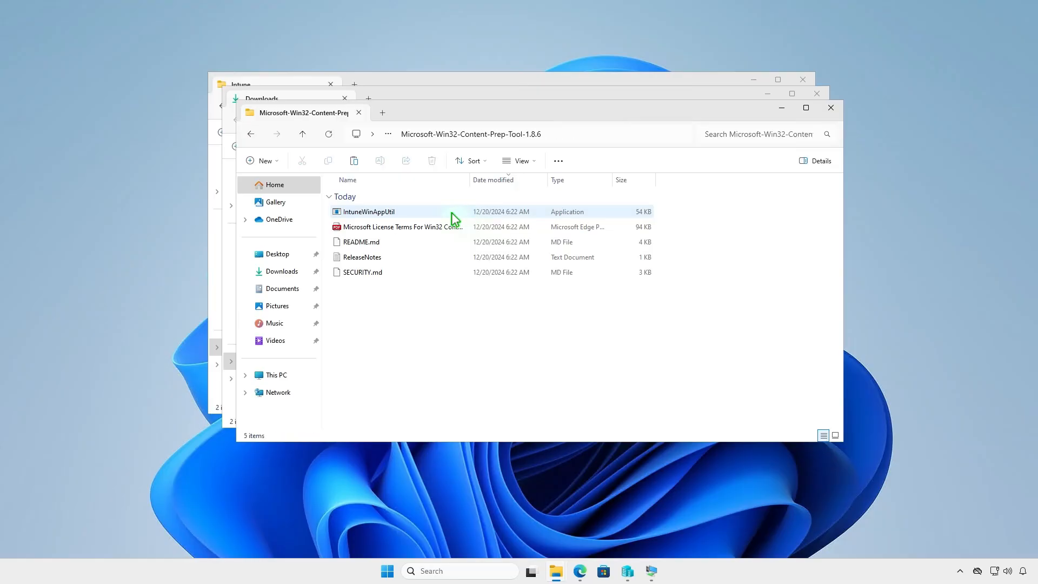
click(414, 211)
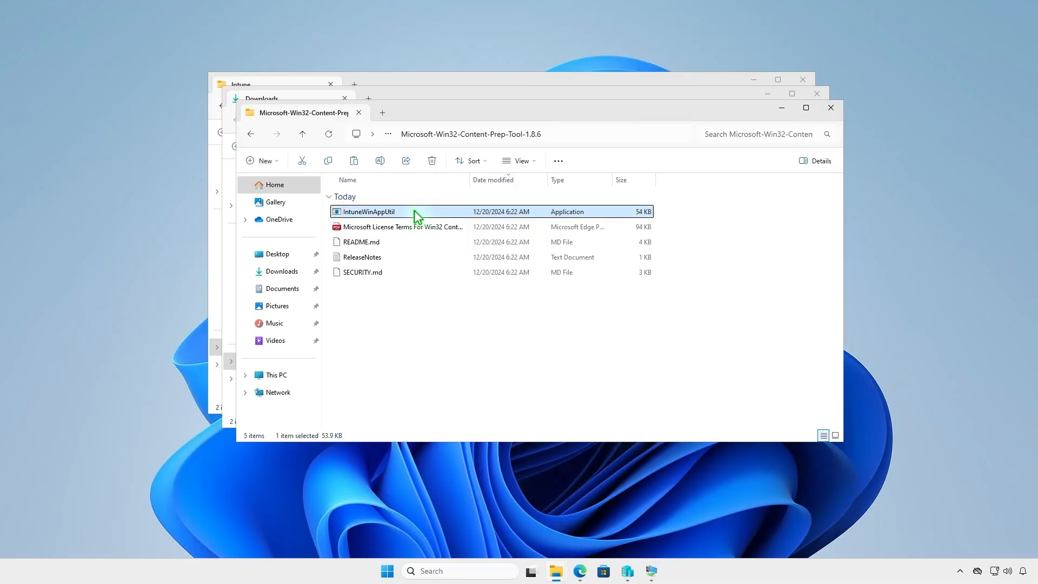
right_click(417, 217)
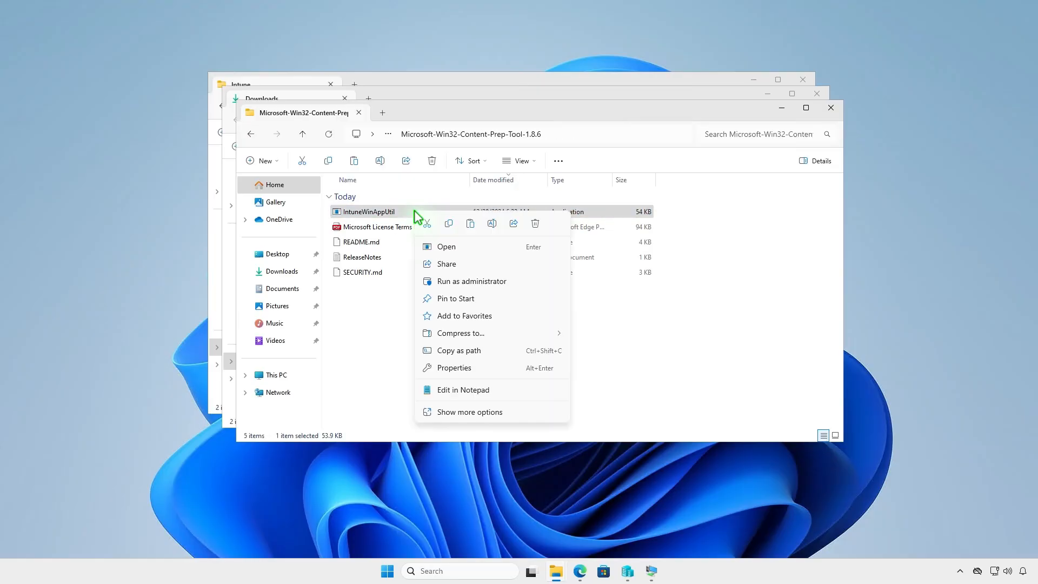
click(448, 223)
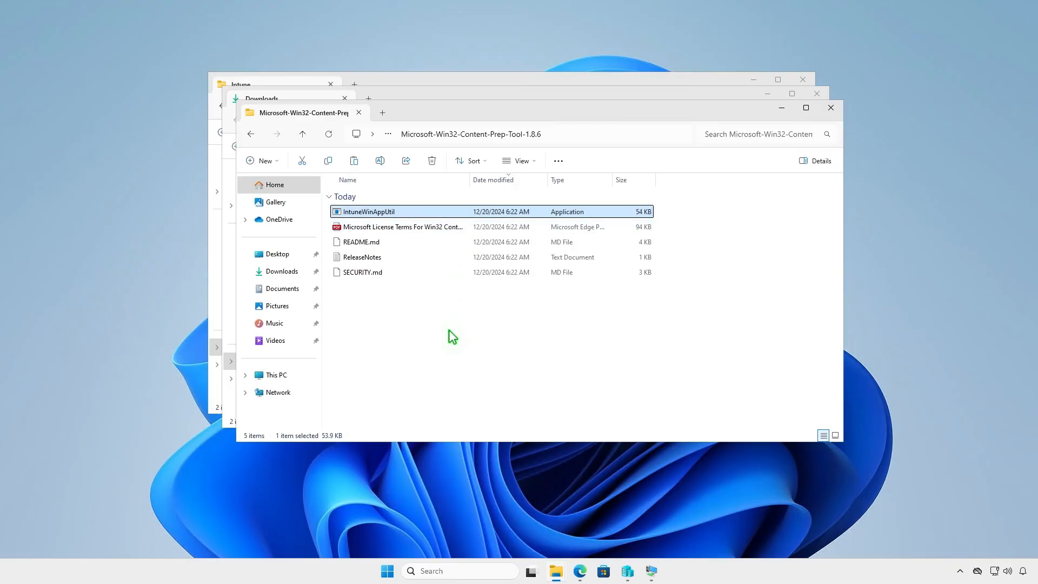
click(831, 107)
click(817, 93)
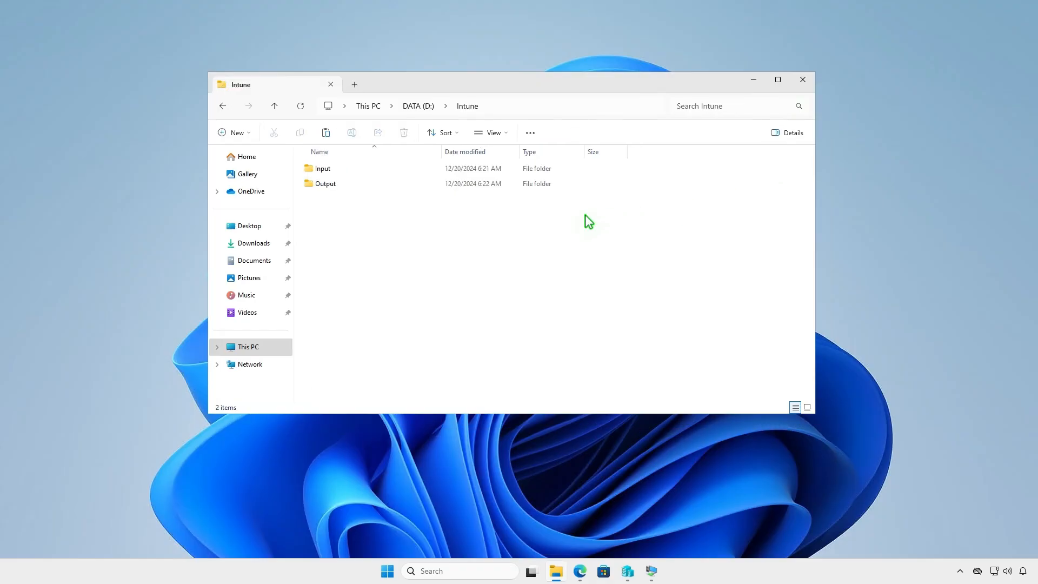
right_click(372, 233)
click(386, 250)
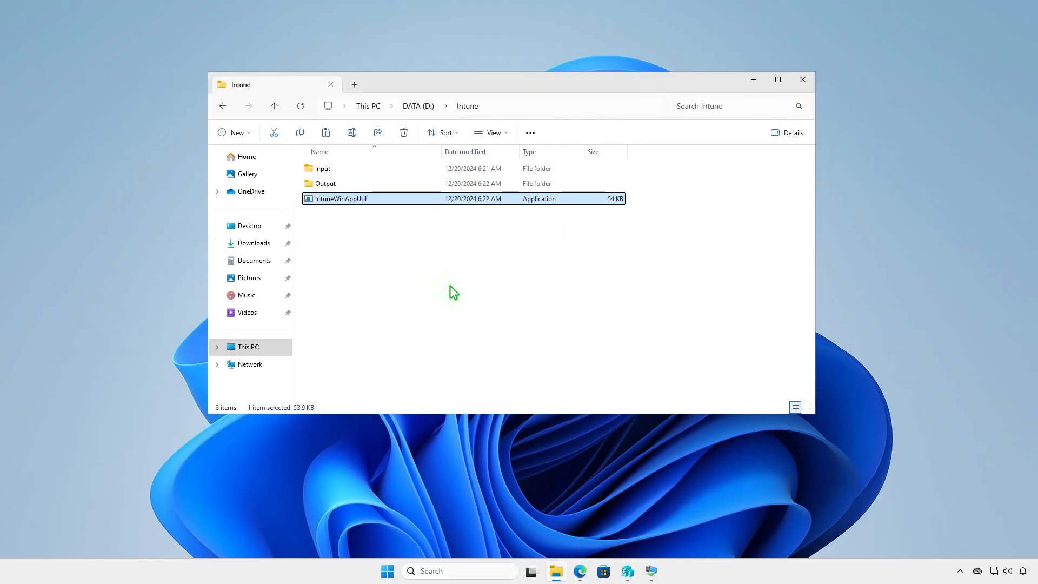
Step: Copy all the files and folders in Downloads\Autodesk\Revit 2026 - (EN)
click(450, 286)
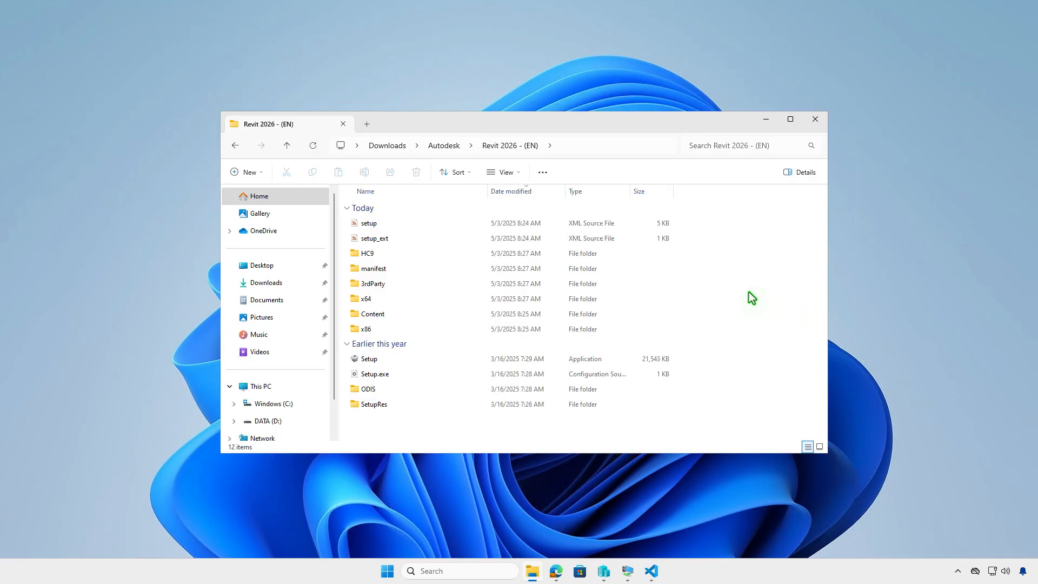
click(539, 170)
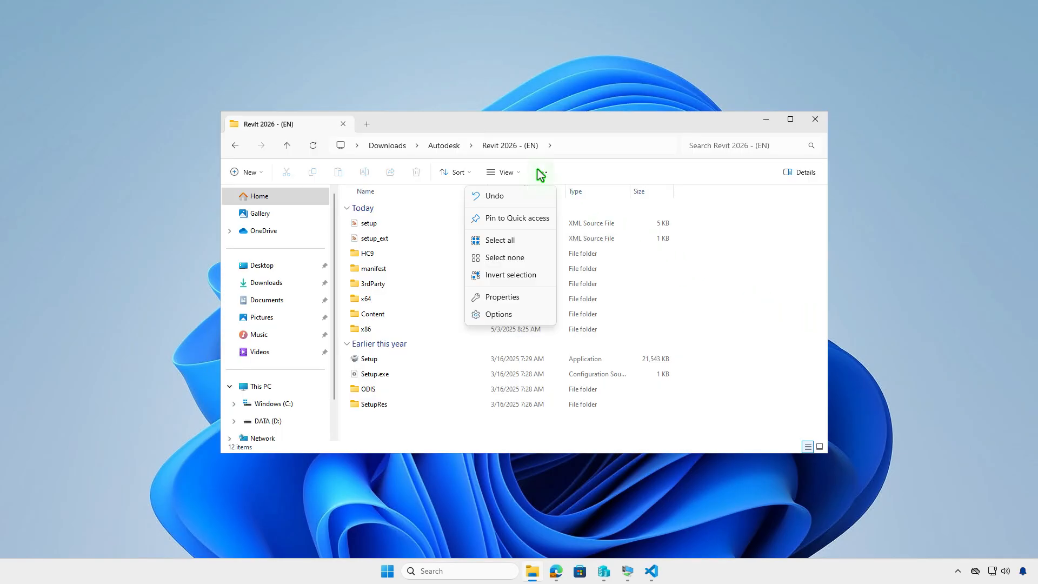
click(527, 240)
right_click(527, 243)
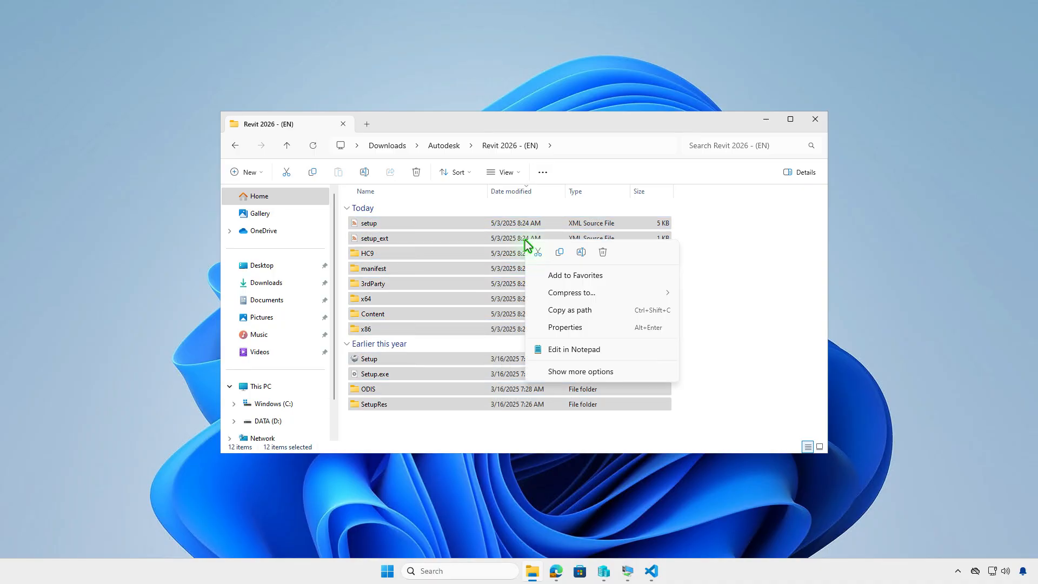
click(558, 253)
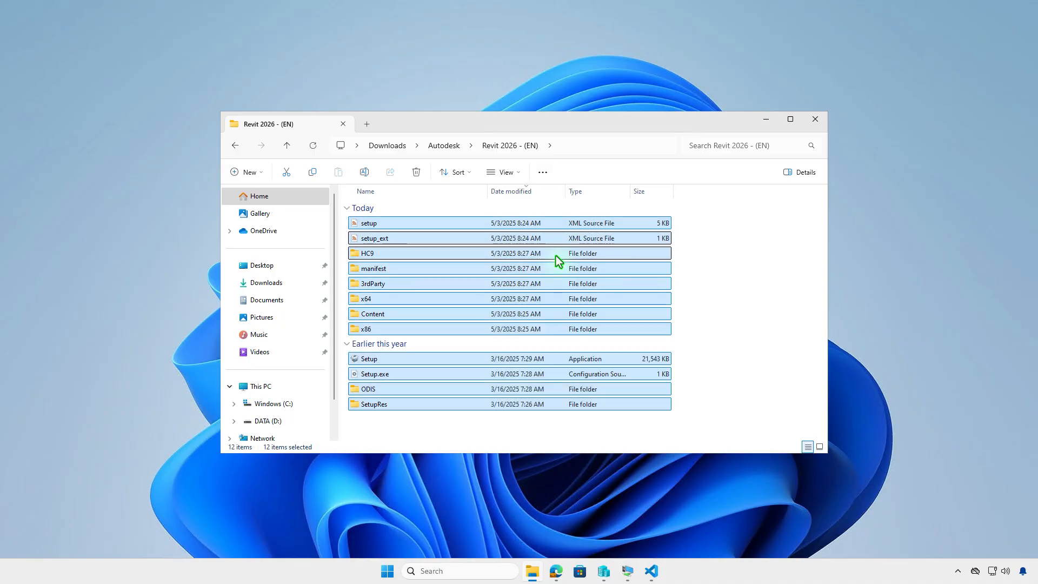
Step: Paste the copied Revit 2026 installation files into D:\Intune\Input, using a new File Explorer tab
click(367, 125)
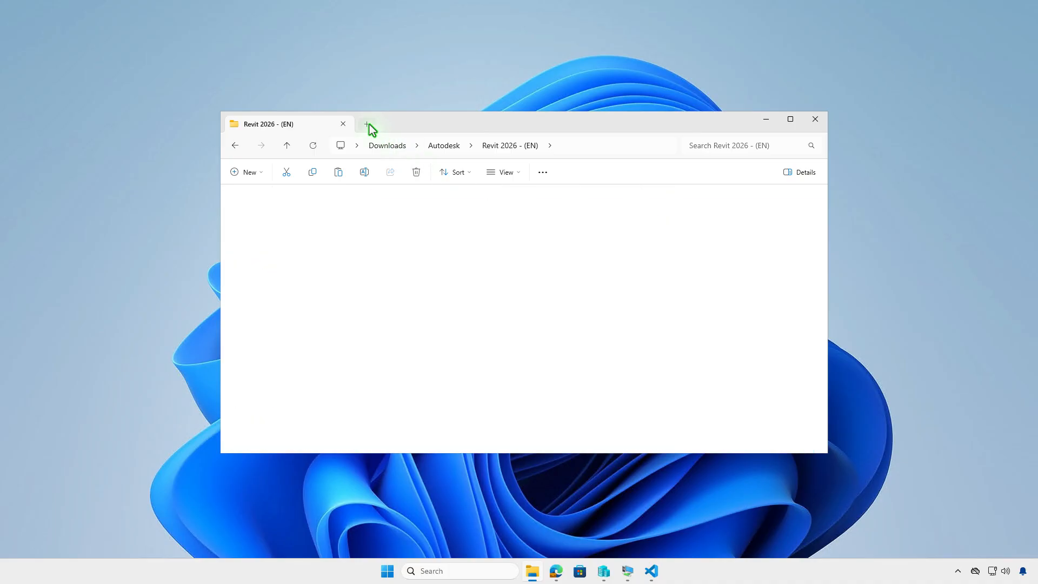
double_click(553, 213)
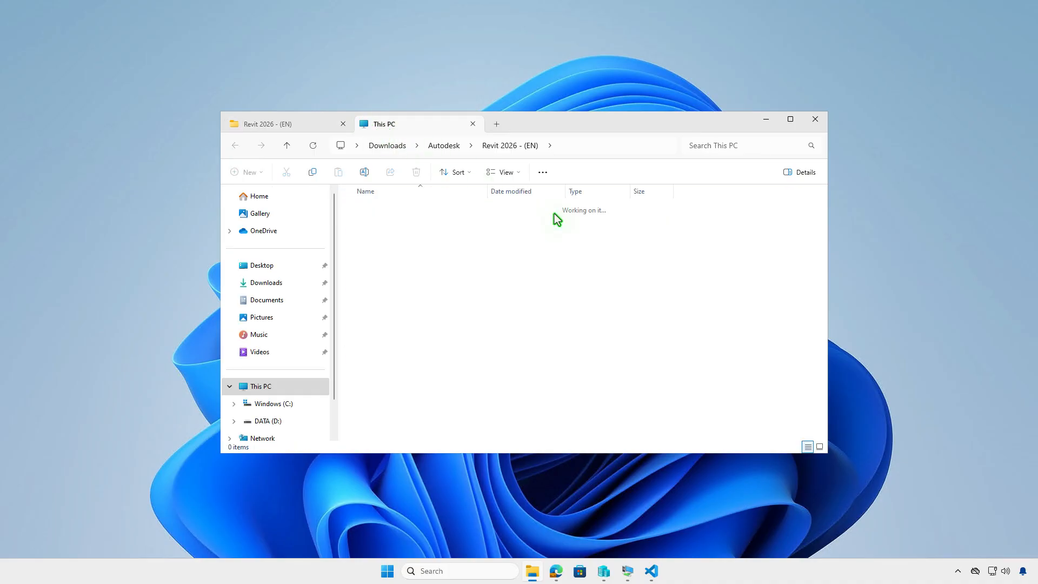
click(458, 212)
double_click(459, 212)
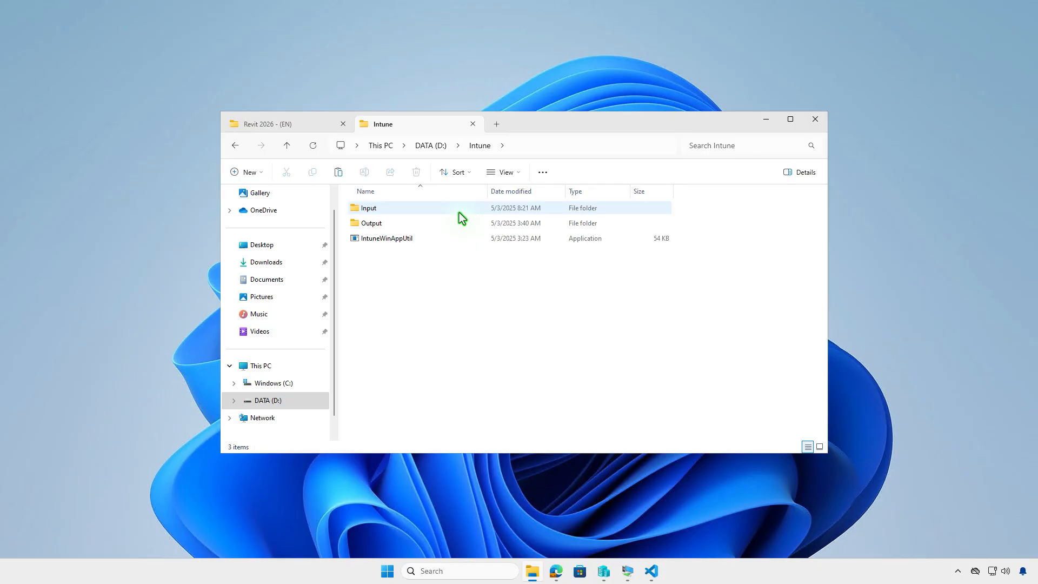
double_click(447, 208)
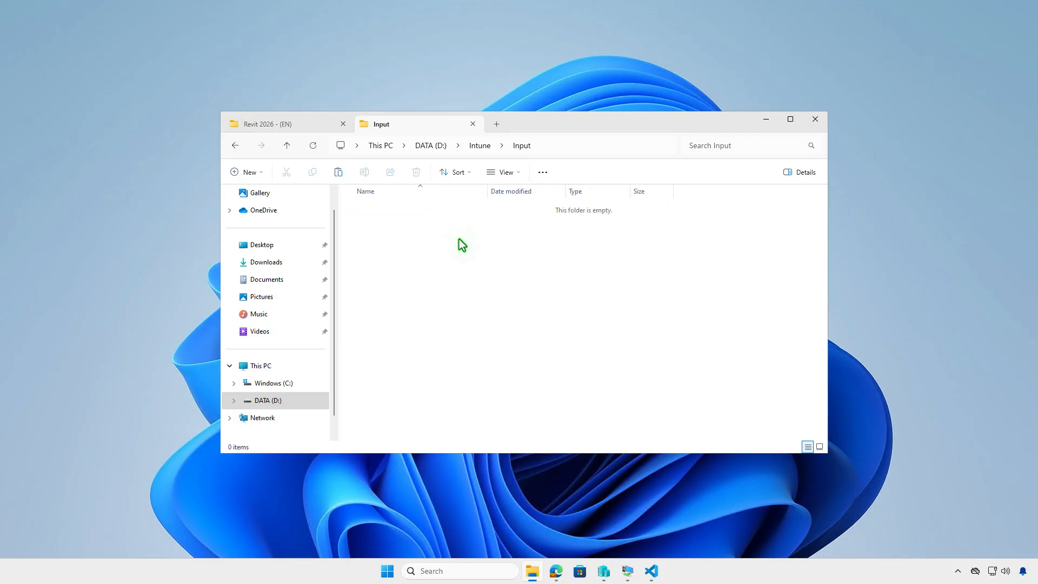
right_click(461, 244)
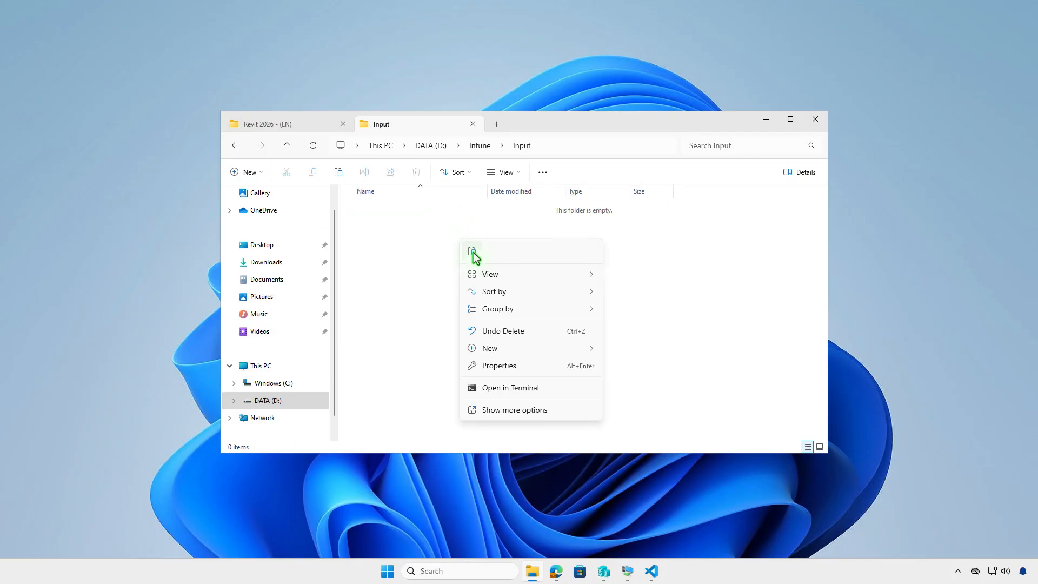
click(472, 251)
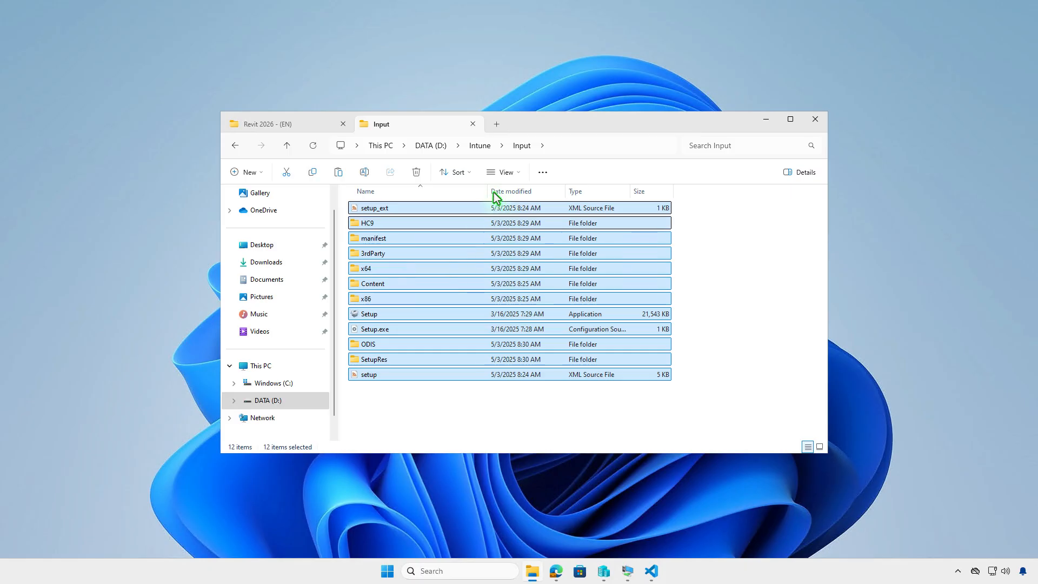
Step: Return to the D:\Intune folder and minimize the File Explorer window
click(482, 147)
click(586, 311)
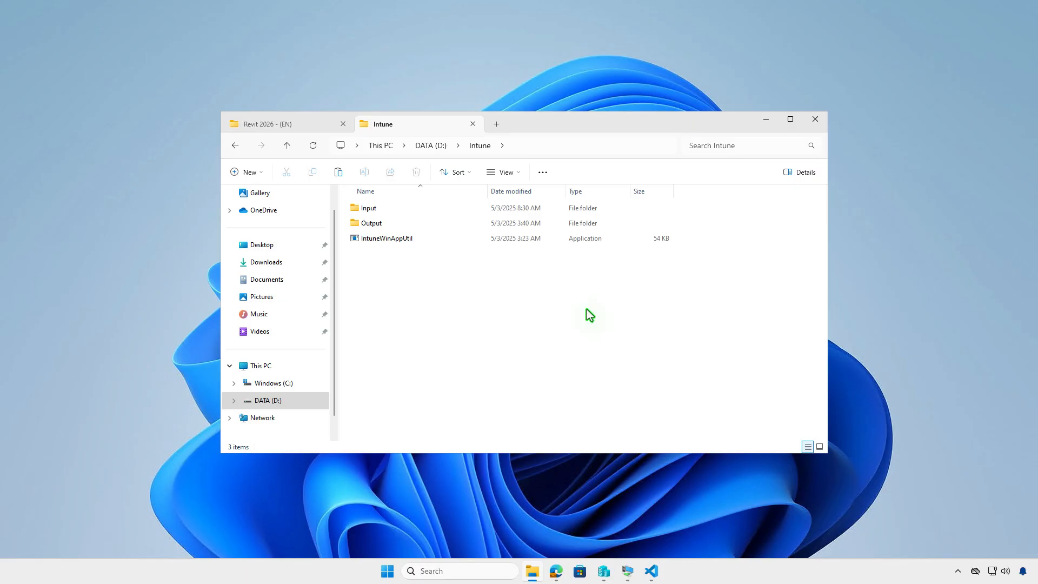
click(761, 125)
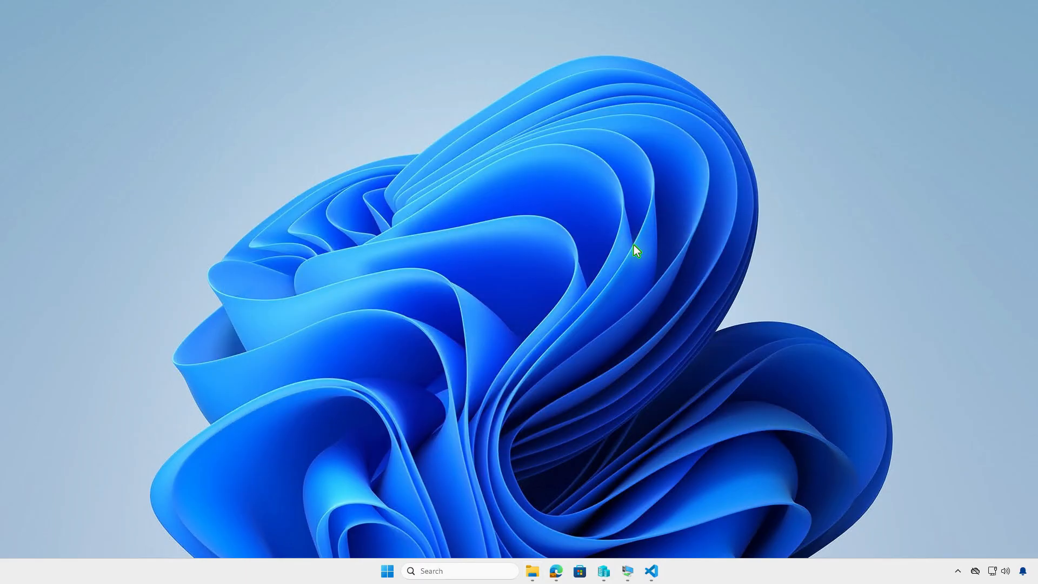
Step: Open Terminal as administrator and change the working directory to D:\Intune
right_click(387, 571)
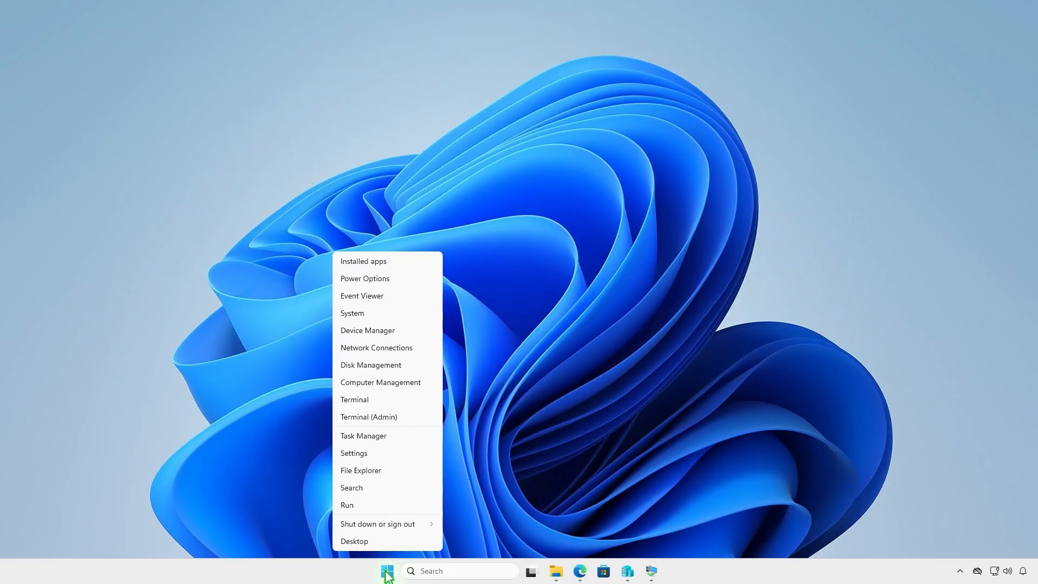
click(416, 419)
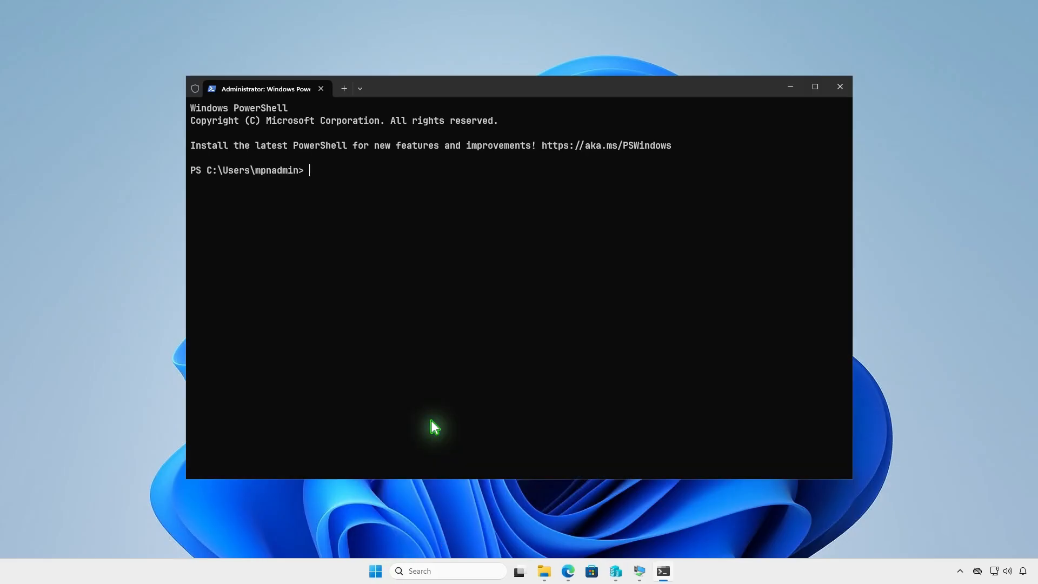
text(cd )
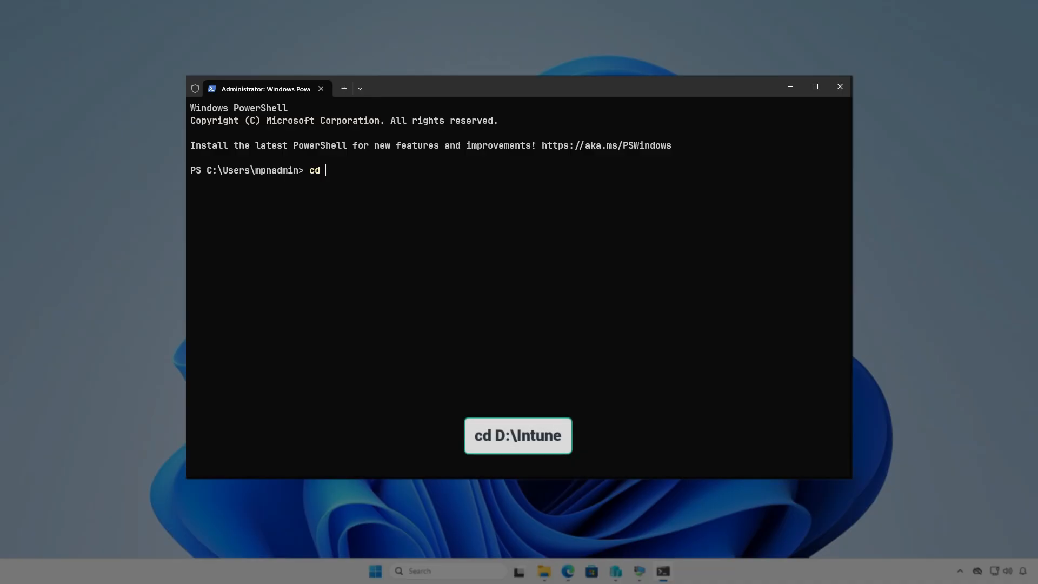
text(d:\In)
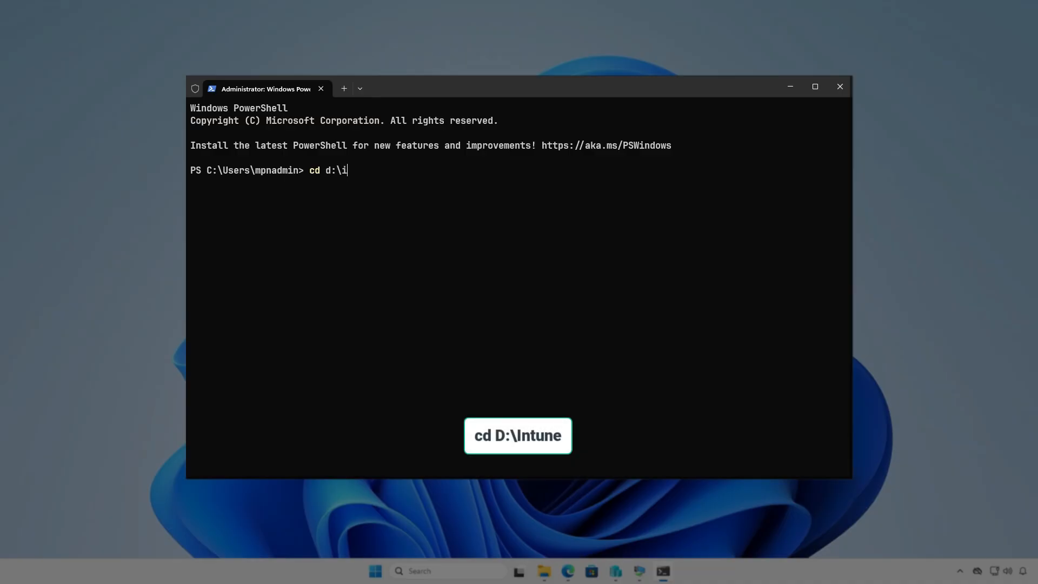
key(Tab)
key(Return)
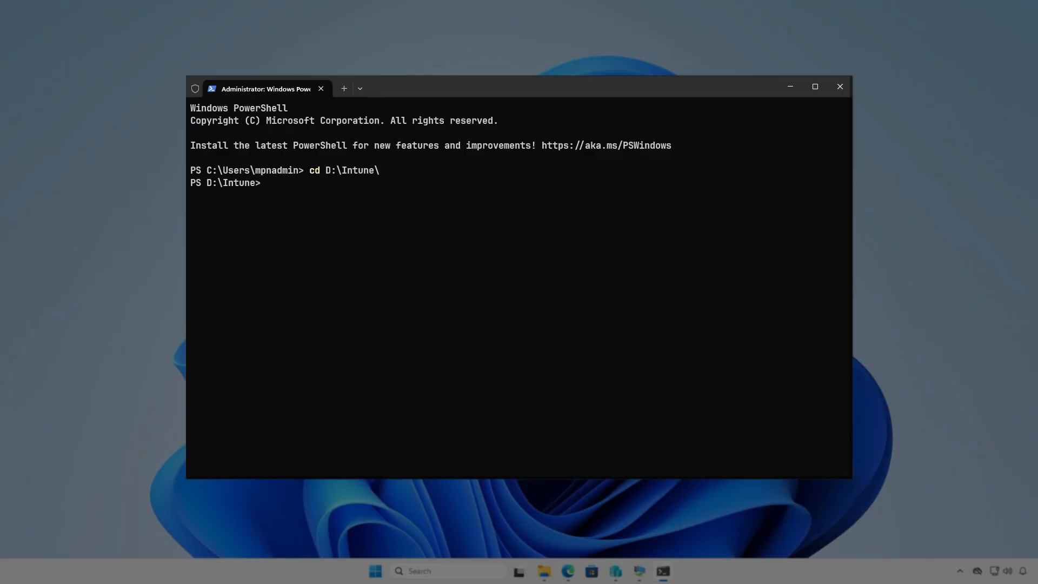
key(Return)
Step: Run .\IntuneWinAppUtil.exe and specify D:\Intune\Input as the source folder
text(i)
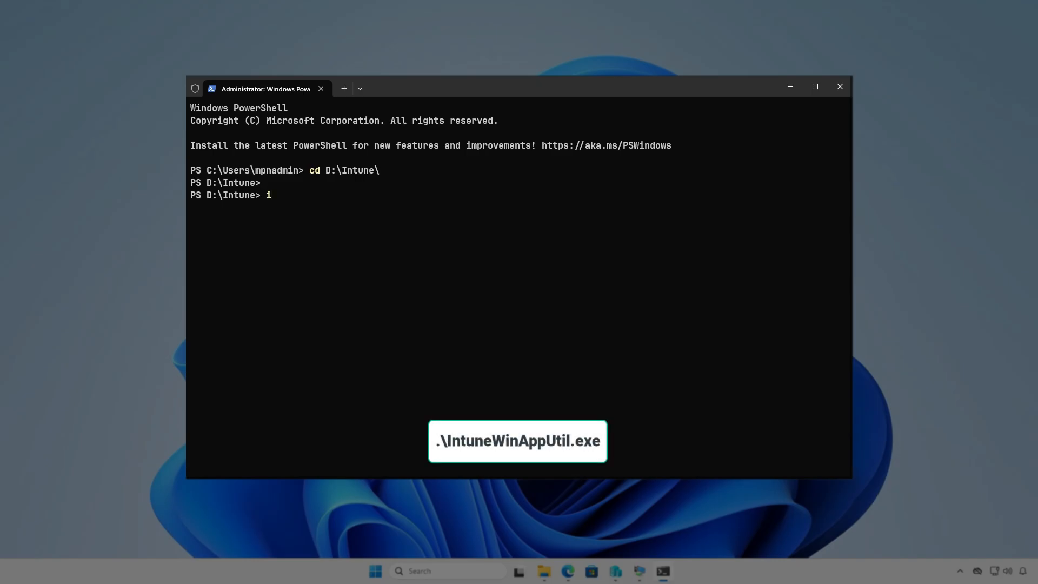
text(nte)
key(Tab)
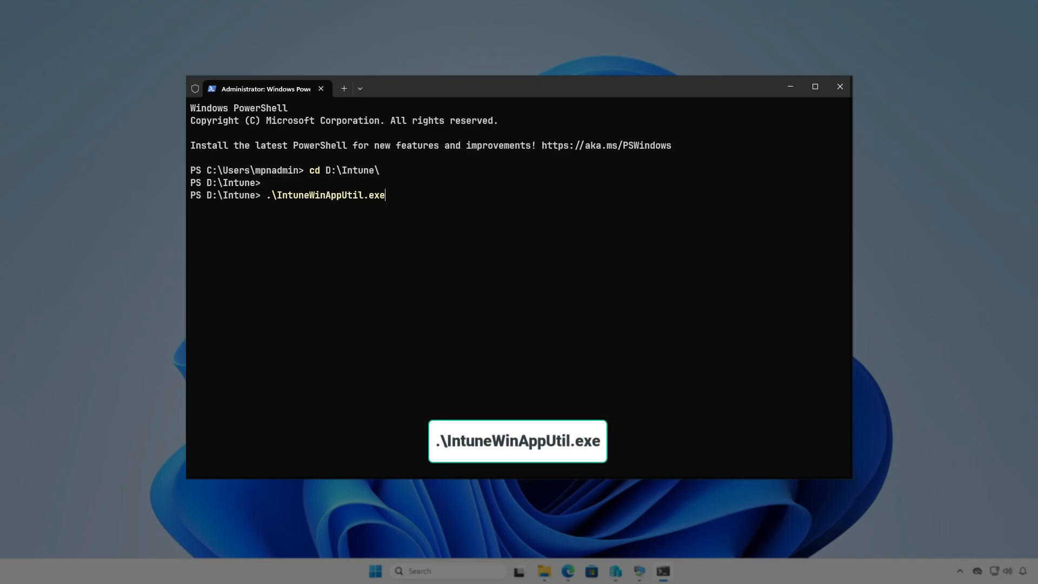
key(Return)
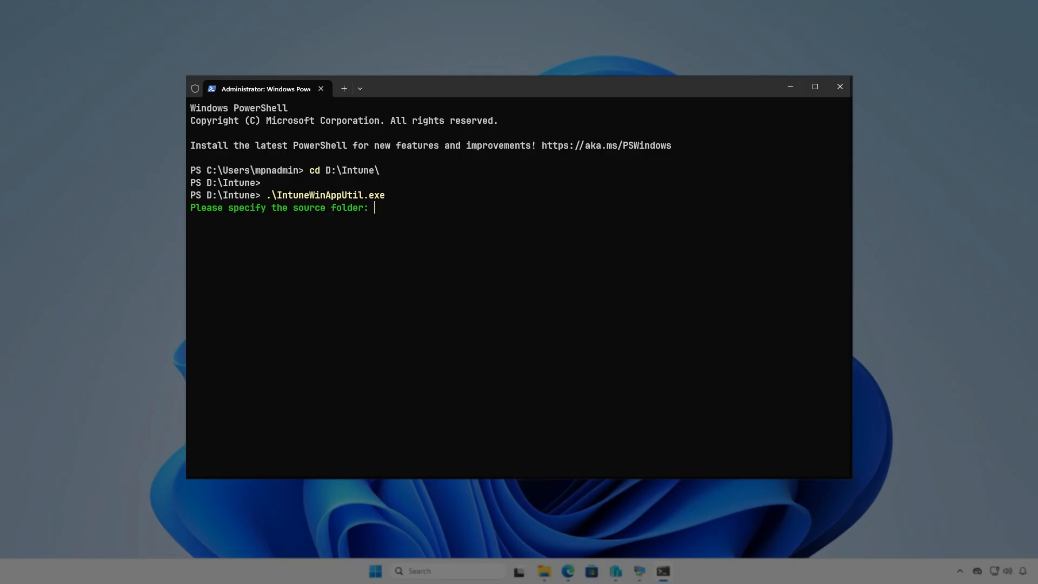
text(D:\I)
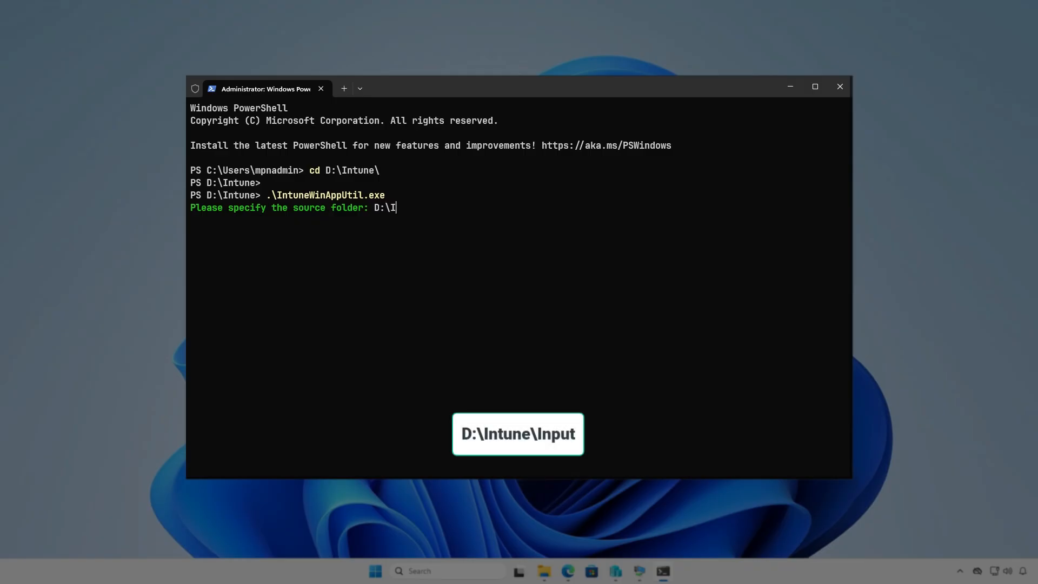
text(ntune\Input)
key(Return)
Step: Specify D:\Intune\Input\setup.exe as the setup file
text(D)
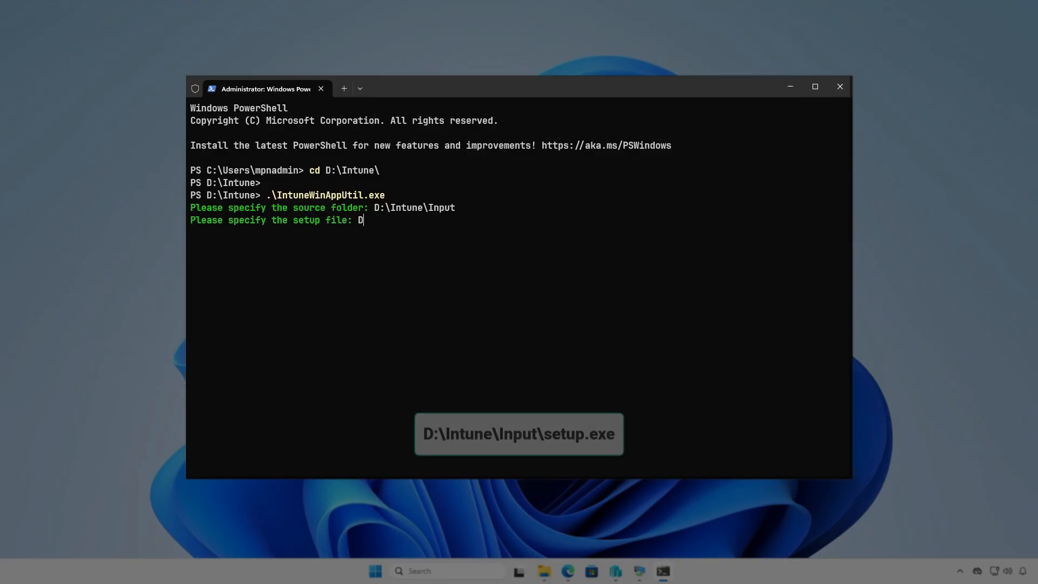
text(:\Intune\In)
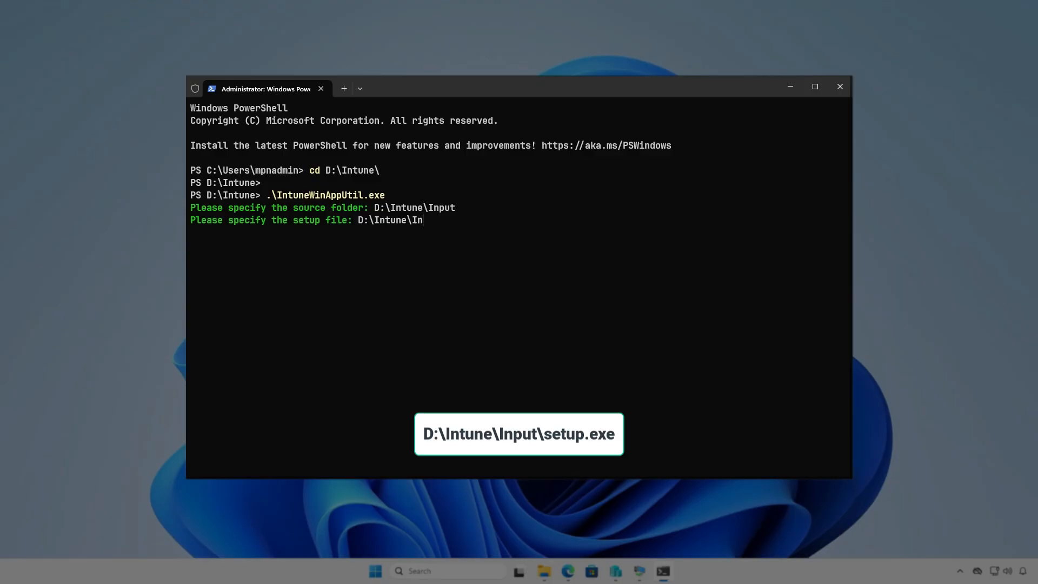
text(put\setup.exe)
key(Return)
Step: Specify D:\Intune\Output as the output folder and decline a catalog folder to generate the package
text(D:\)
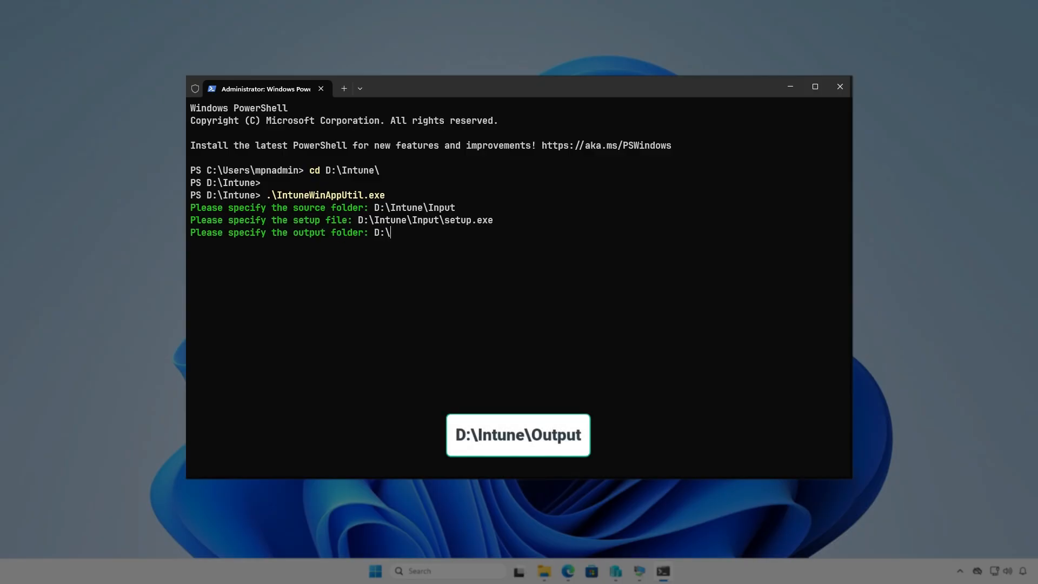
text(Intune\Output)
key(Return)
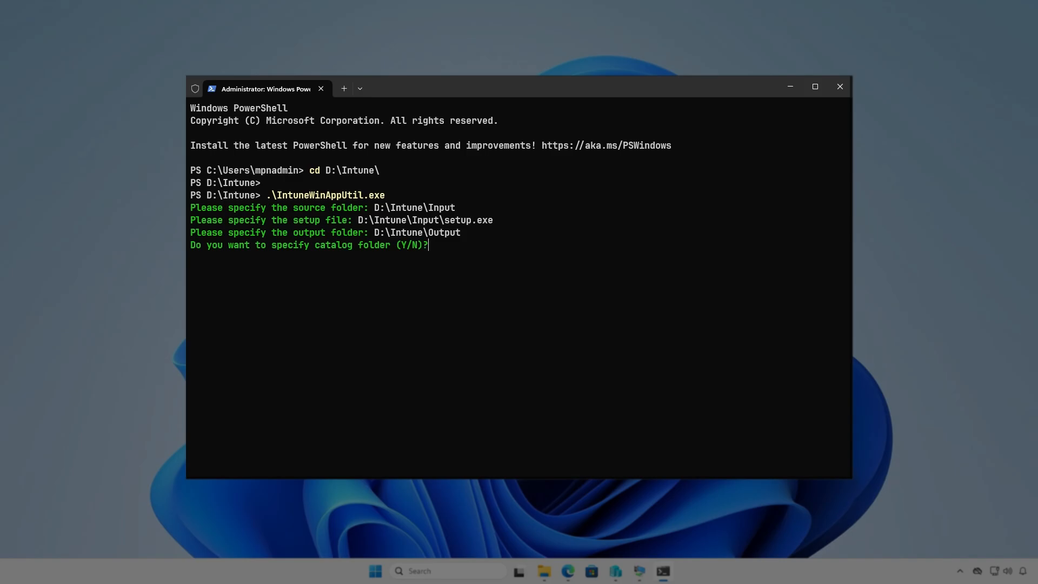
key(n)
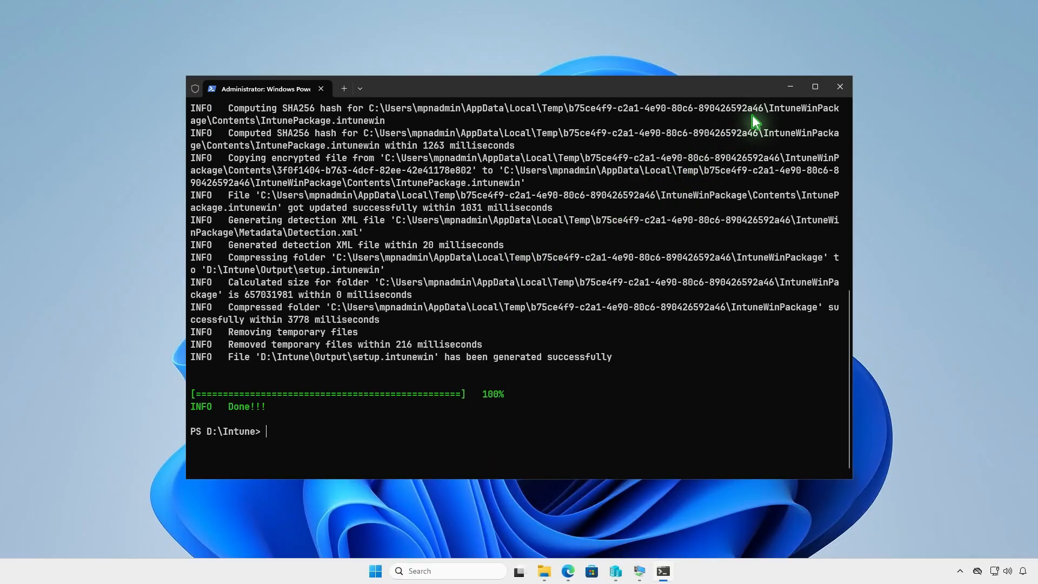
Step: Minimize the terminal and check the generated package in D:\Intune\Output in File Explorer, then minimize that window
click(791, 87)
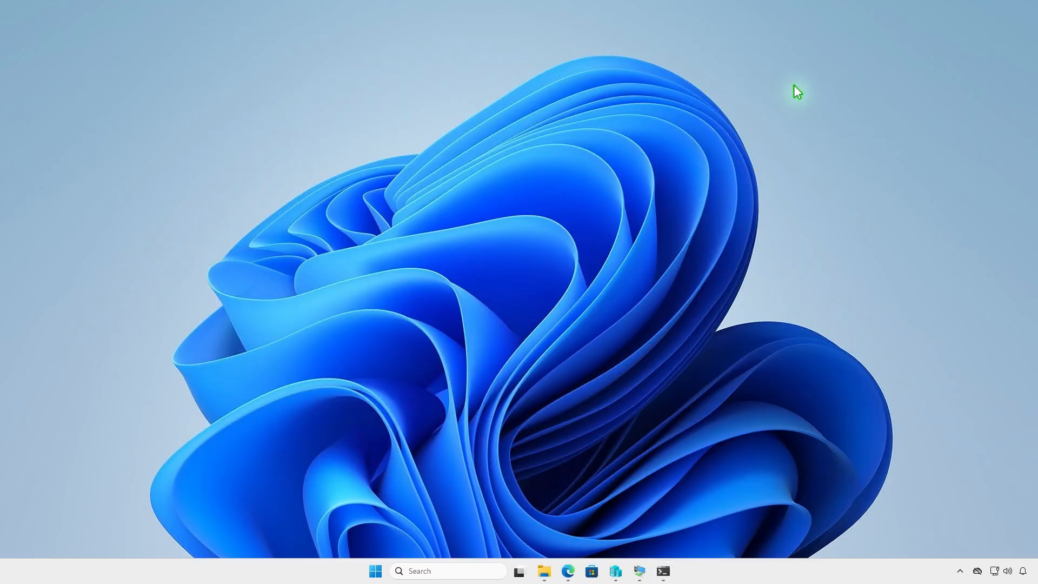
click(544, 571)
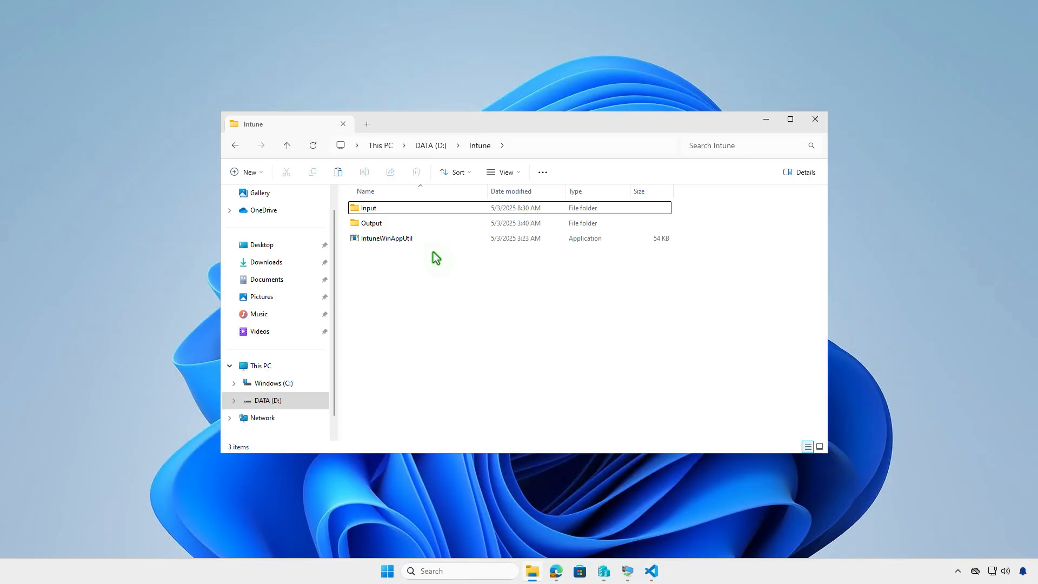
double_click(431, 225)
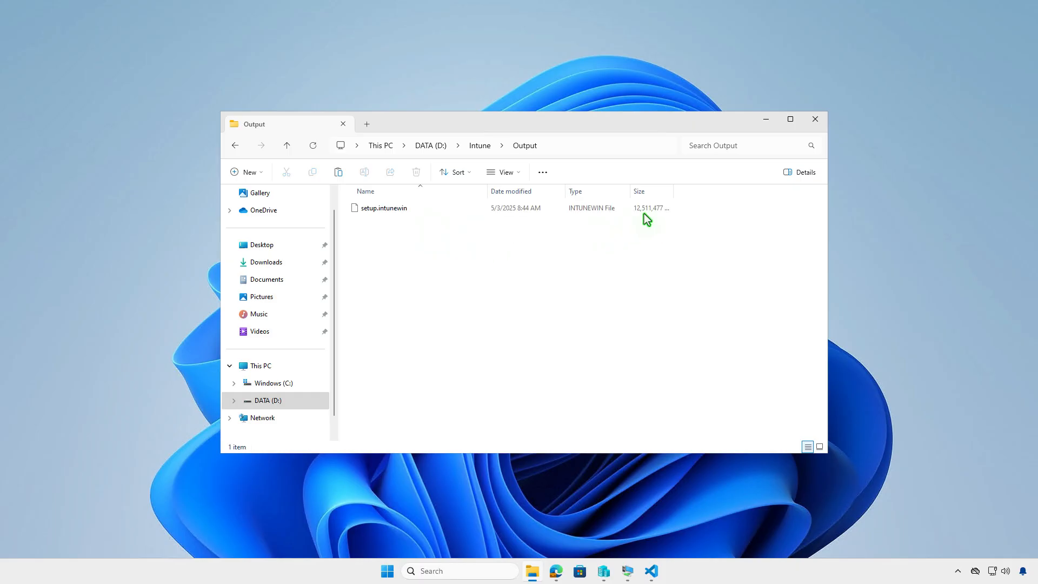
click(764, 120)
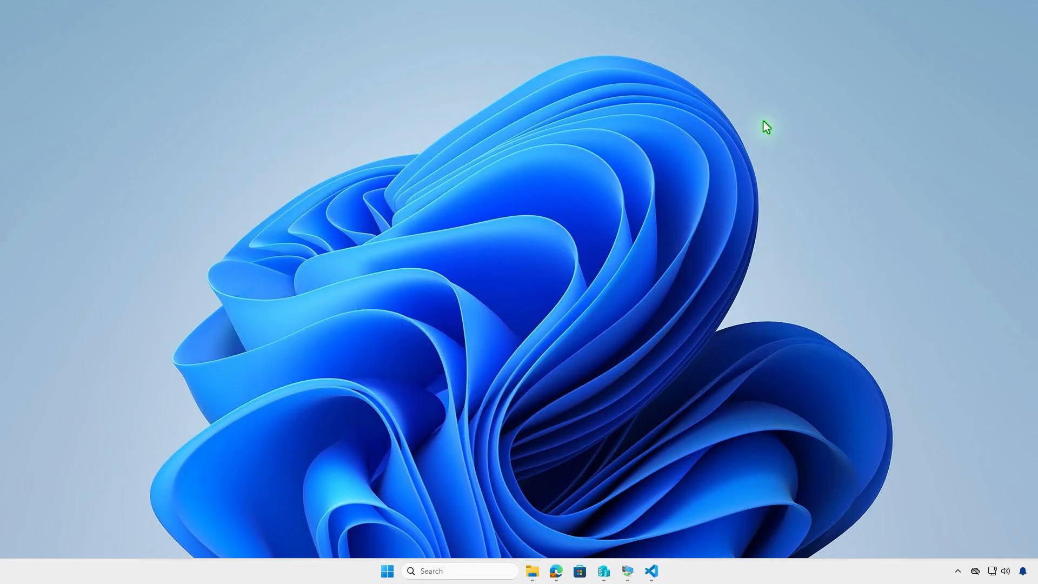
Step: Switch to the Microsoft Intune admin center in Edge and start creating a new app under Windows apps
click(556, 573)
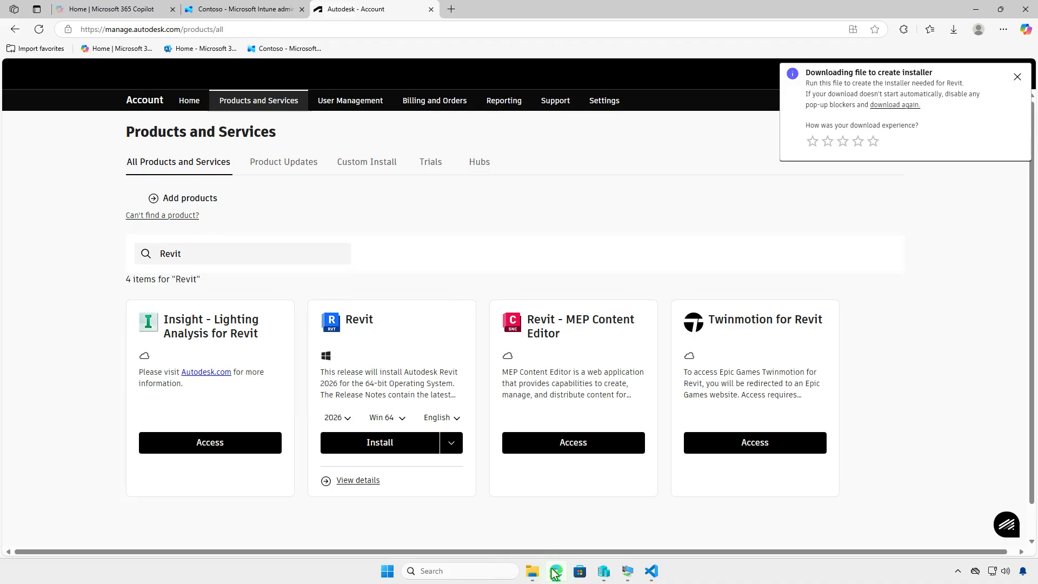
click(278, 14)
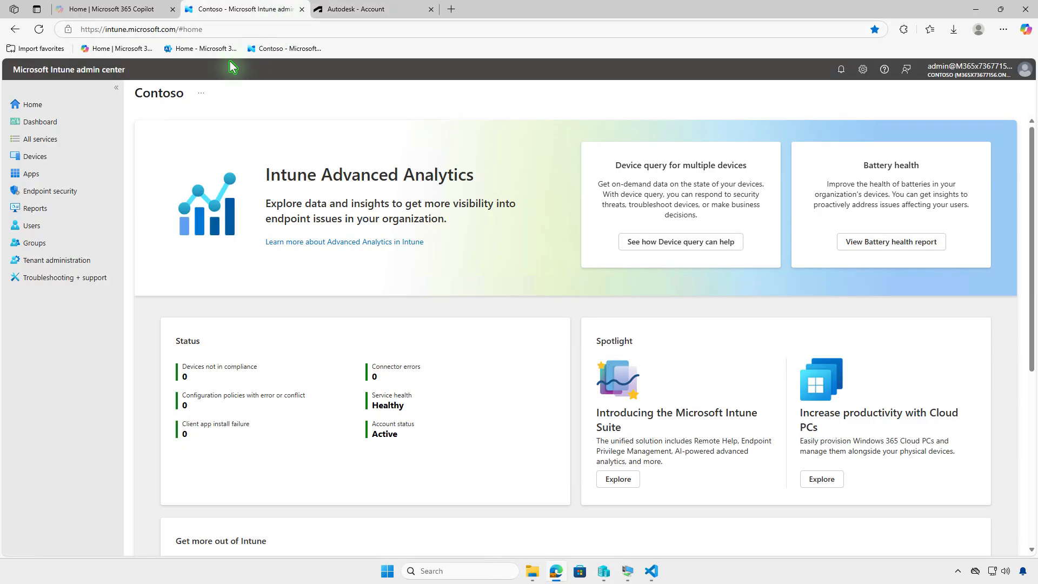
click(82, 174)
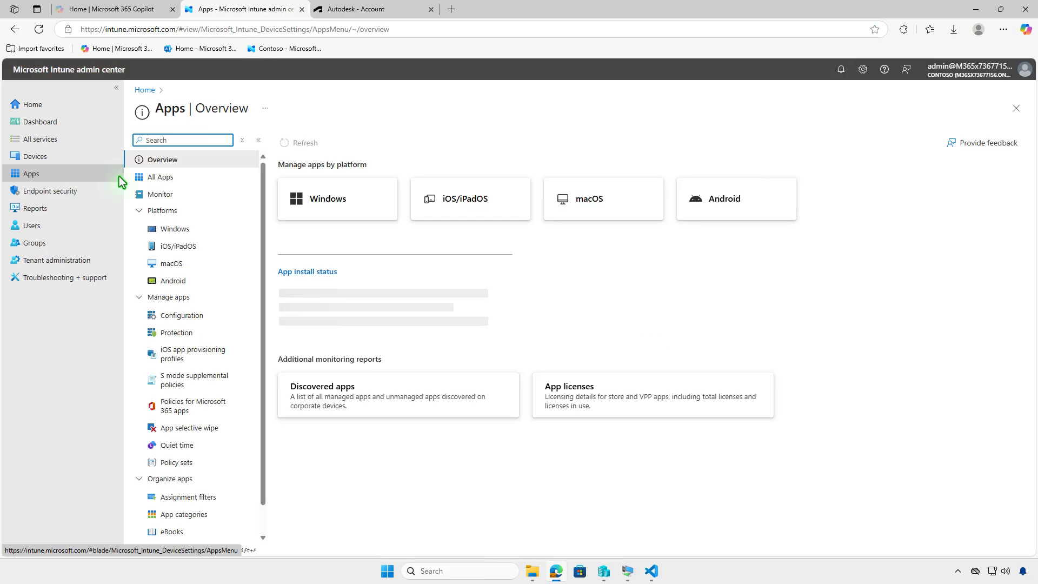
click(223, 229)
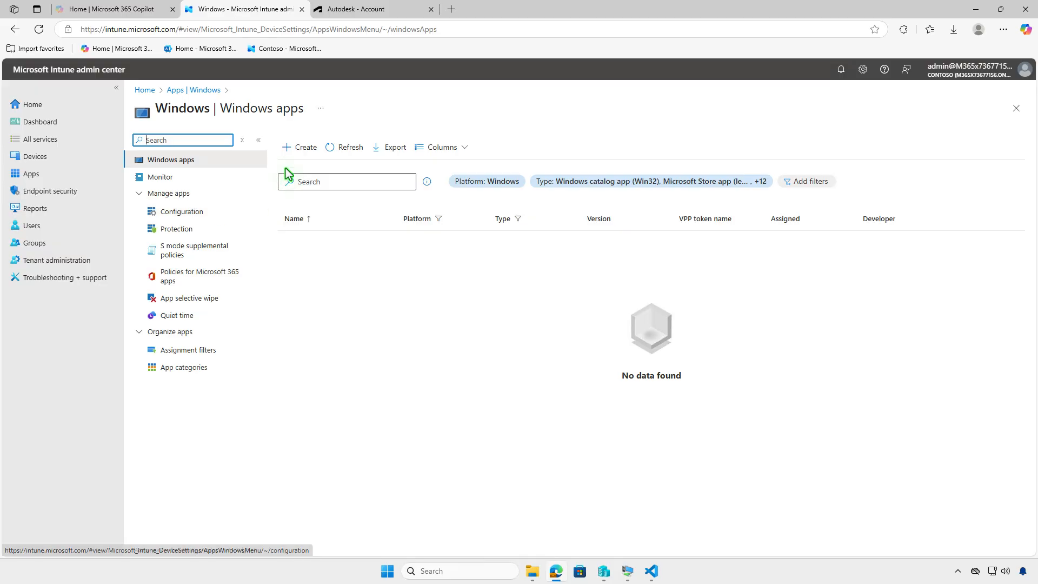
click(298, 151)
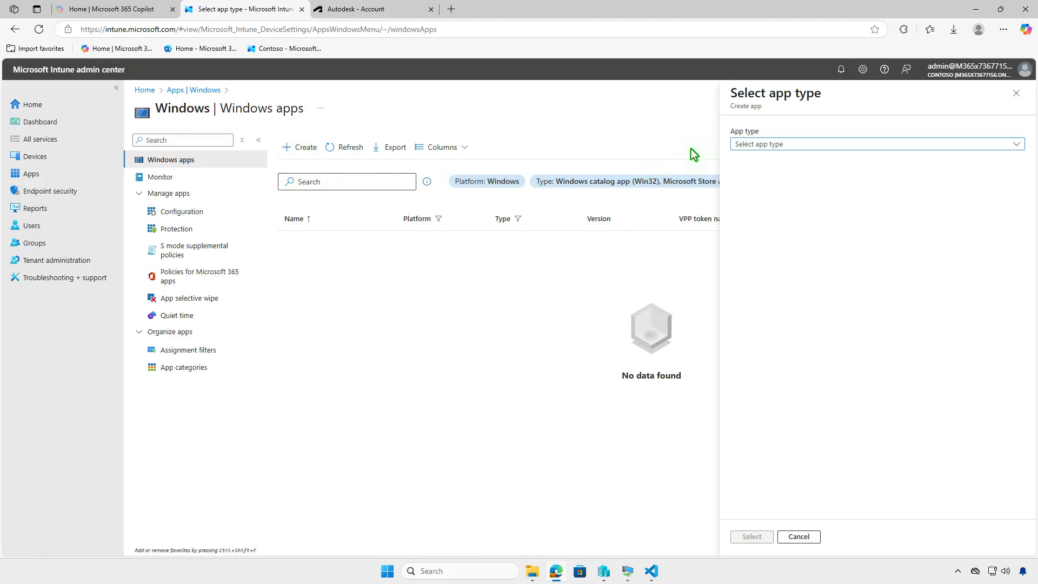
Step: Choose Windows app (Win32) as the app type and confirm the selection
click(754, 145)
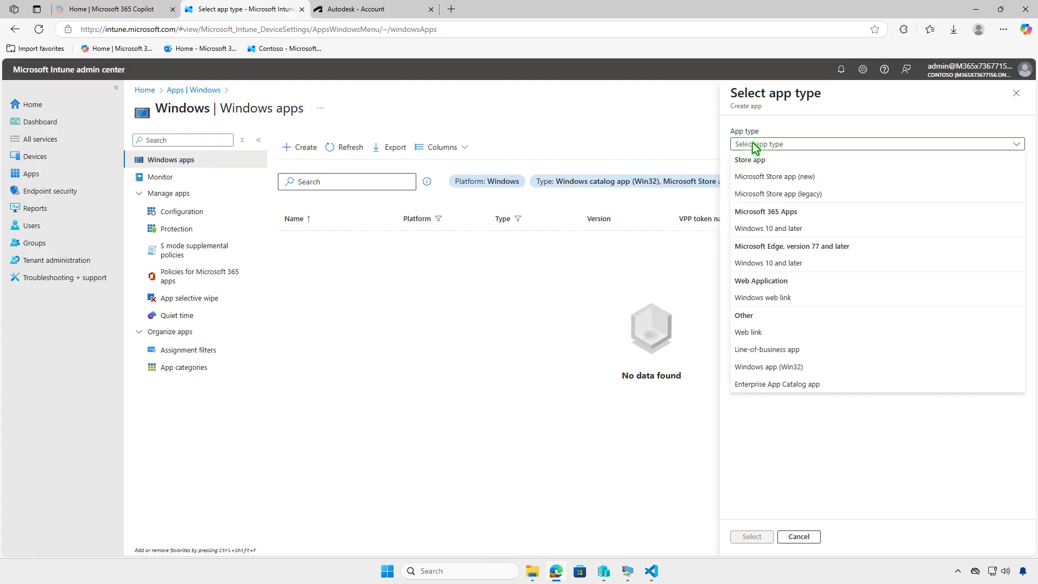
click(816, 369)
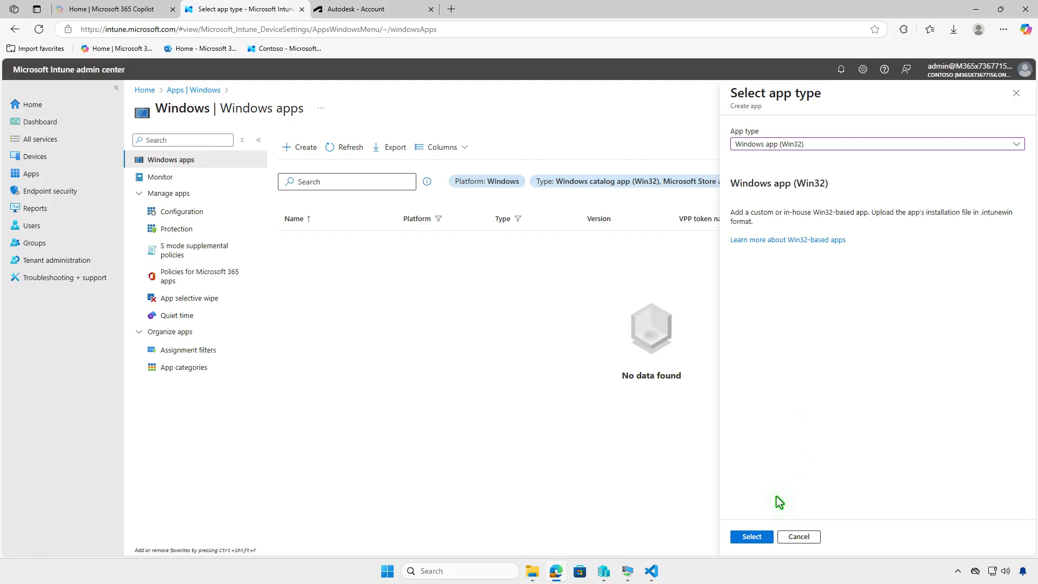
click(757, 535)
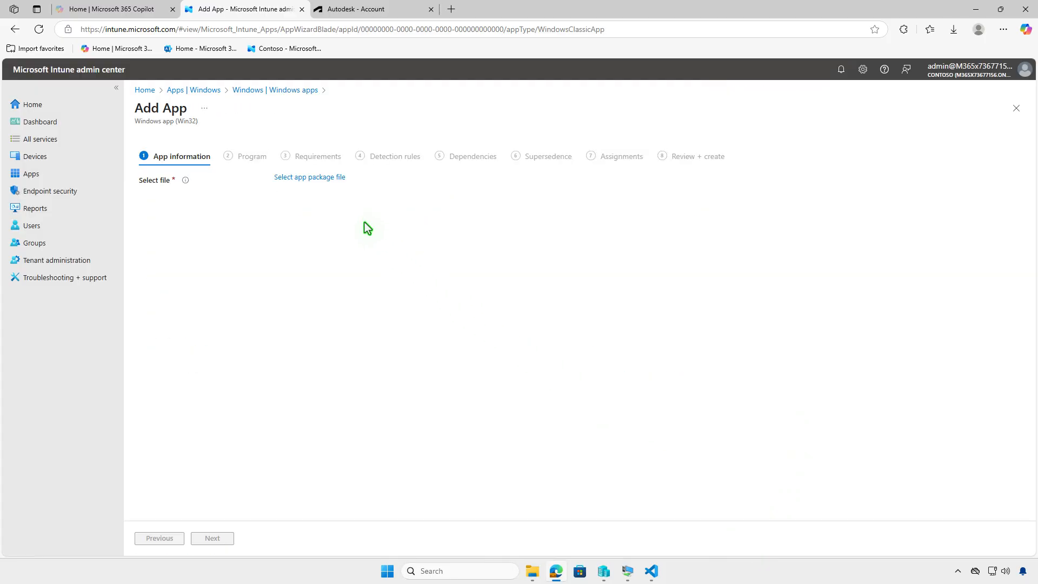
Step: Select setup.intunewin from D:\Intune\Output as the app package file and confirm it
click(339, 178)
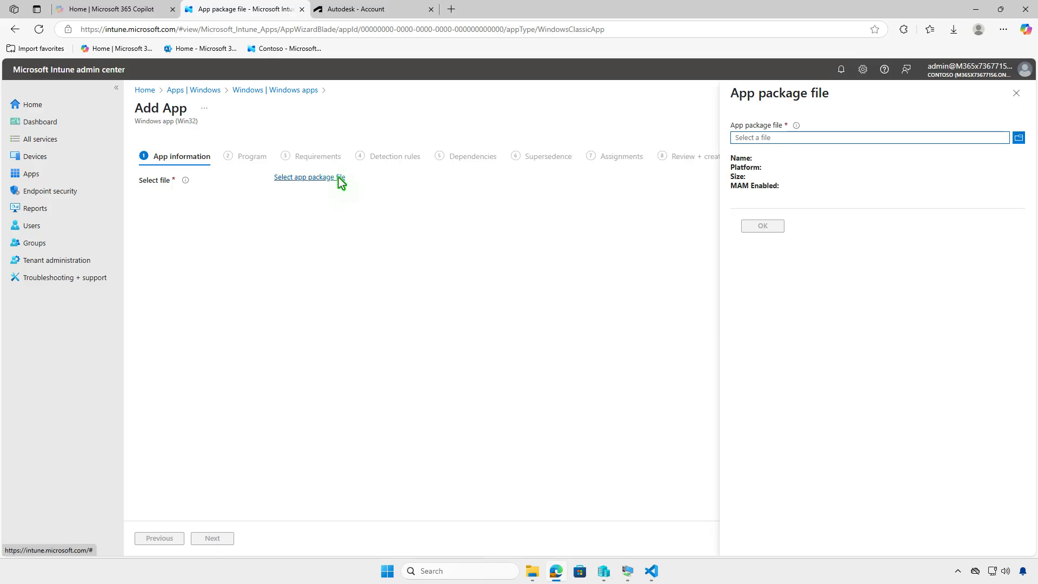
click(775, 137)
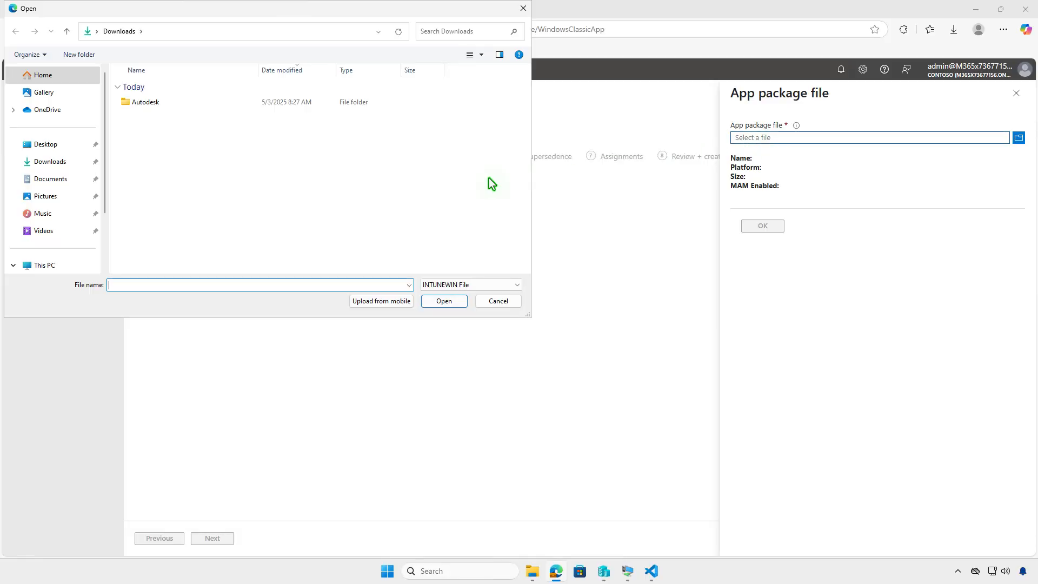
click(70, 265)
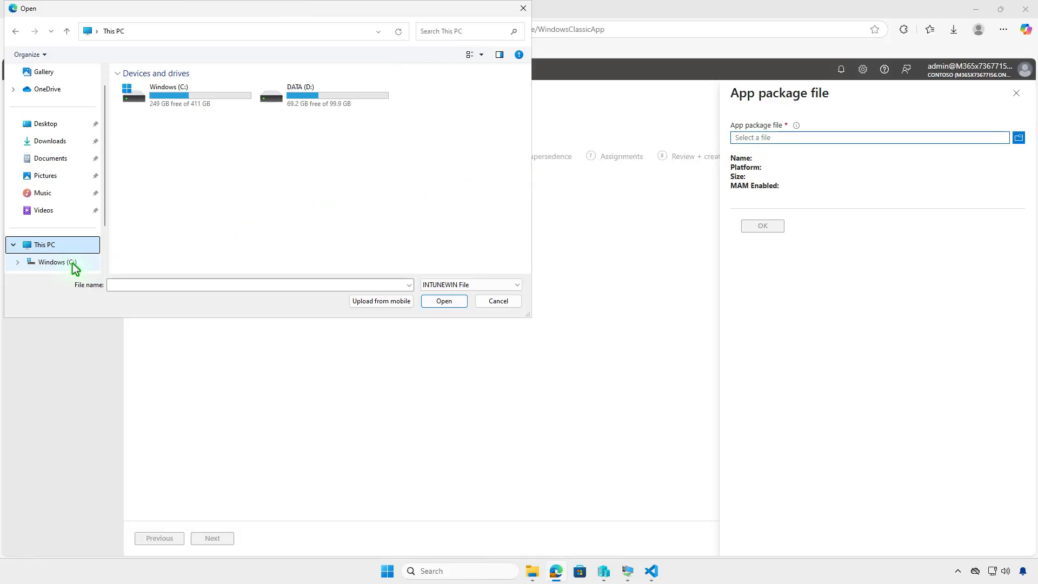
double_click(339, 95)
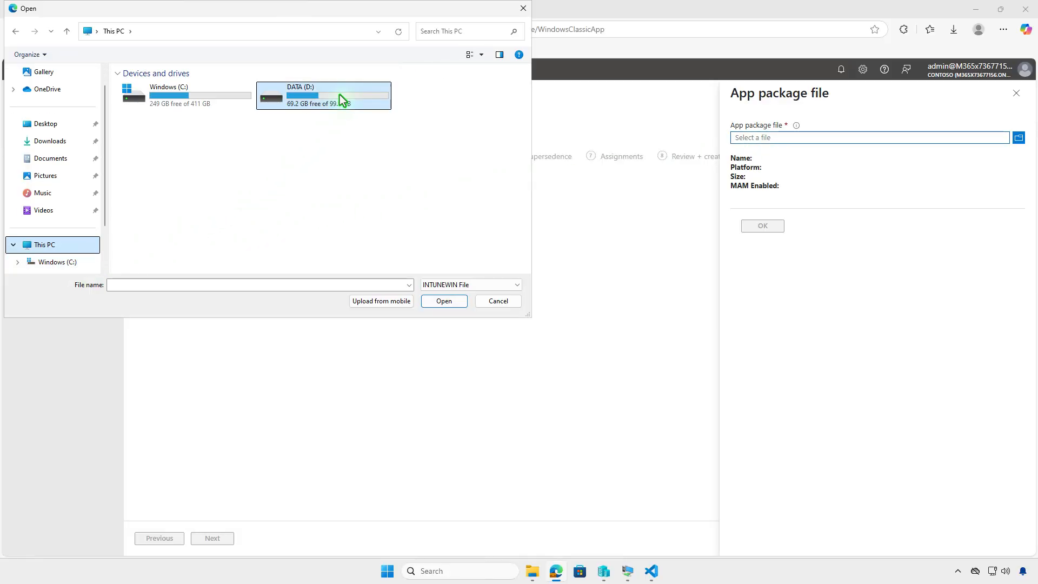
double_click(248, 89)
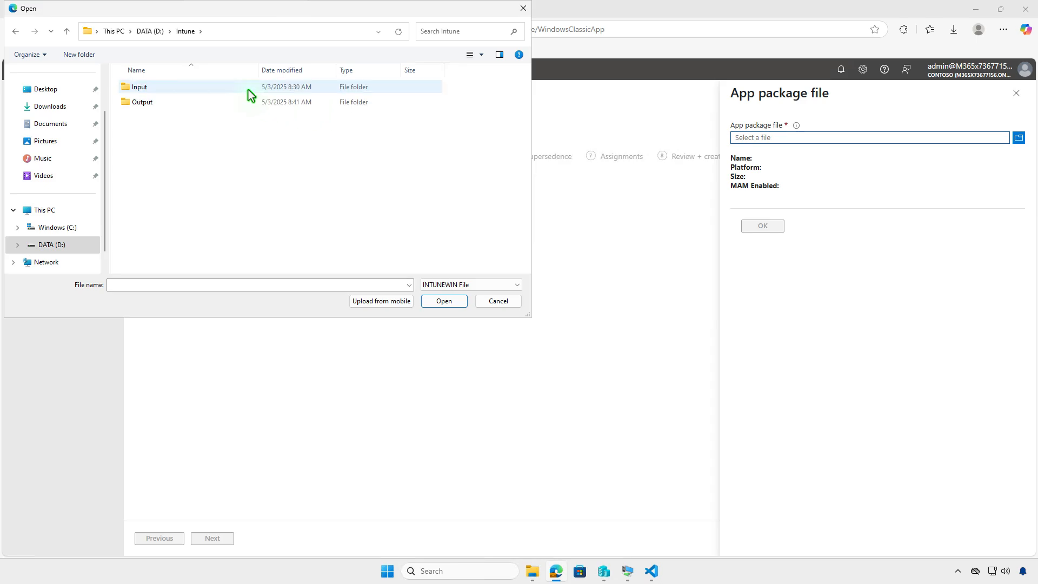
click(219, 103)
double_click(219, 102)
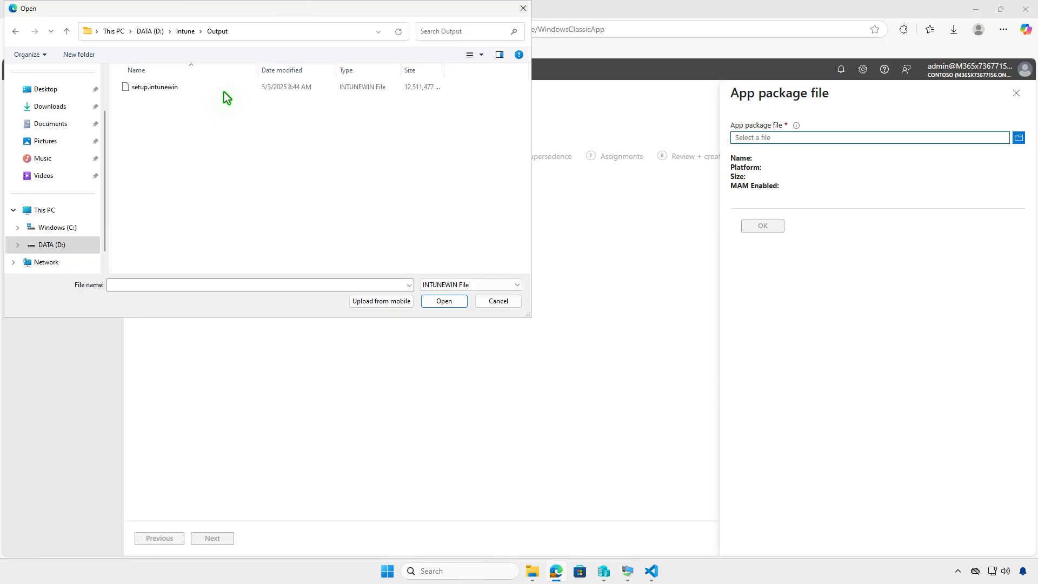
click(224, 91)
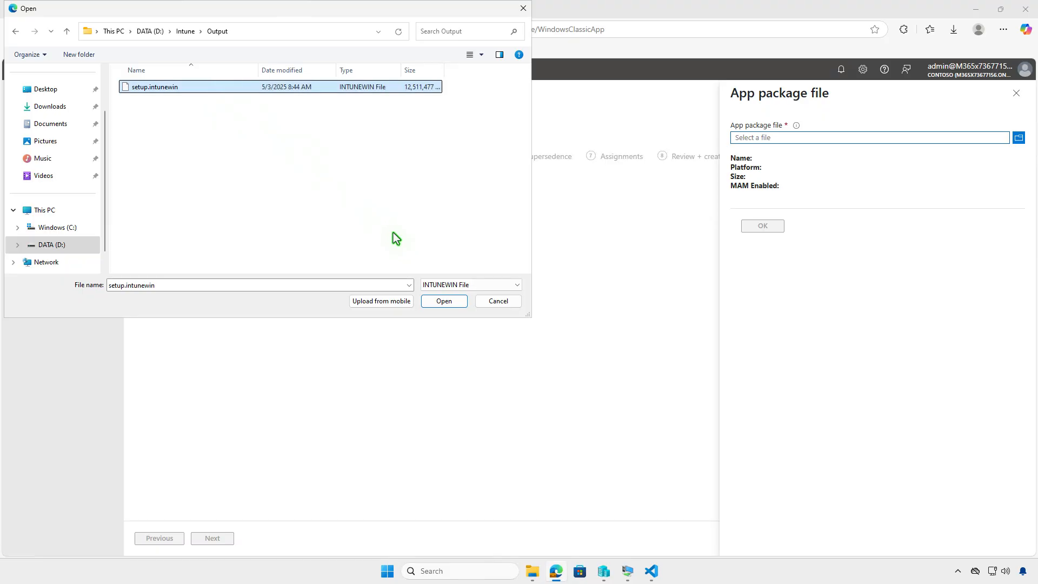
click(443, 301)
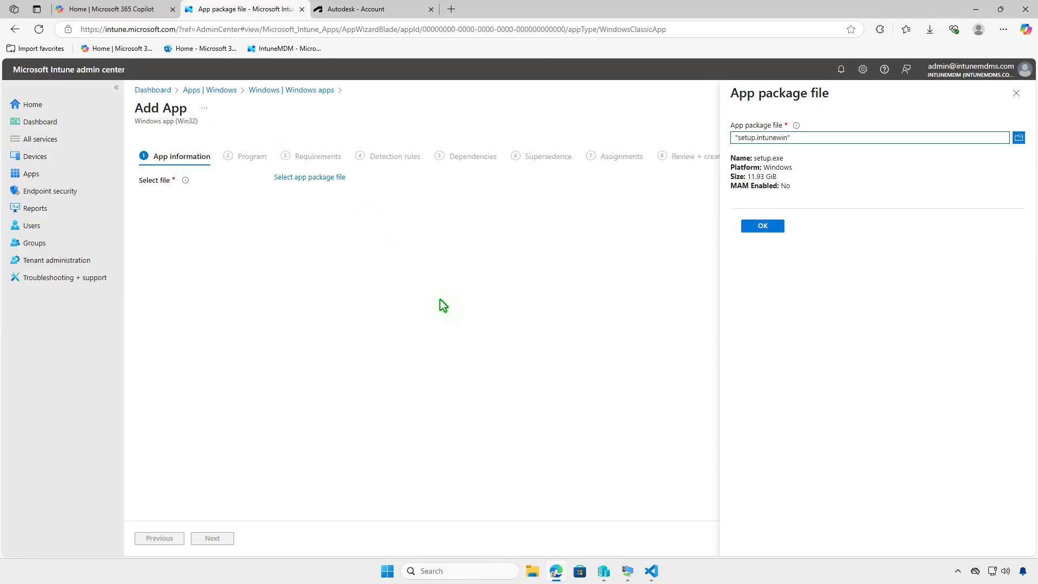
click(757, 227)
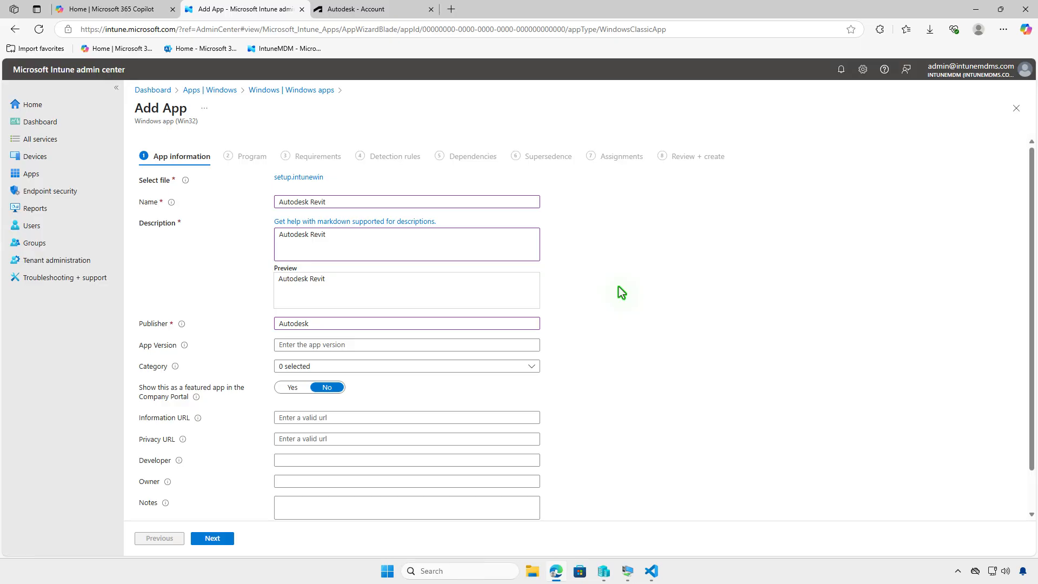
Step: Upload the JPG file images from the Downloads folder as the app logo and proceed to the Program settings
scroll(641, 322, down, 1)
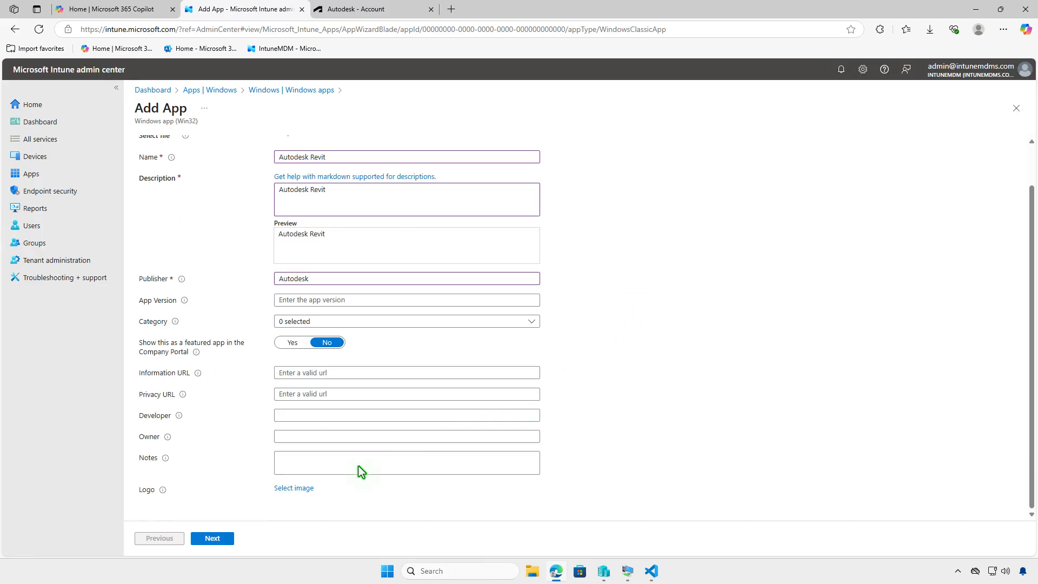
click(299, 487)
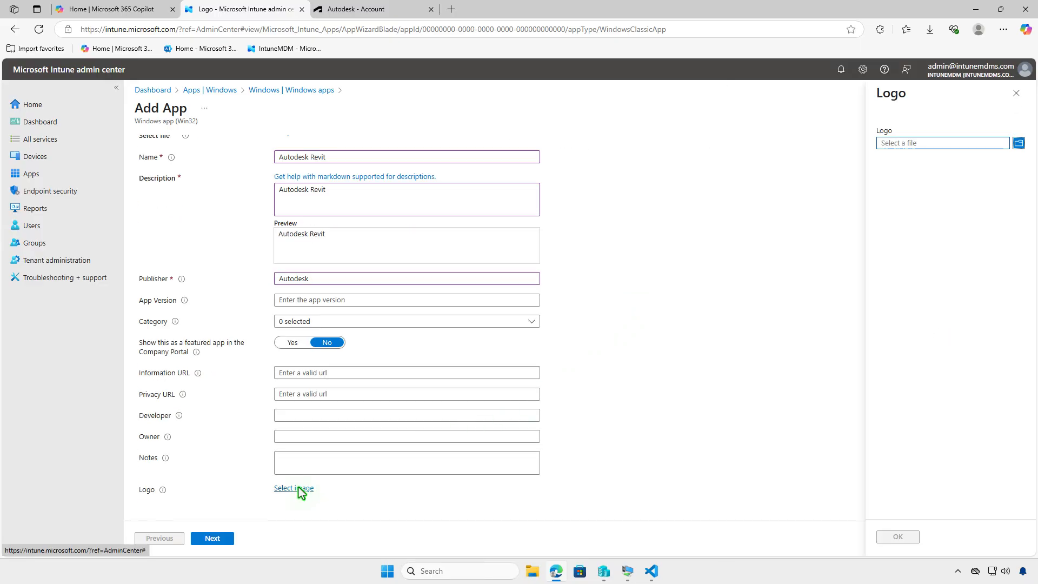
click(929, 145)
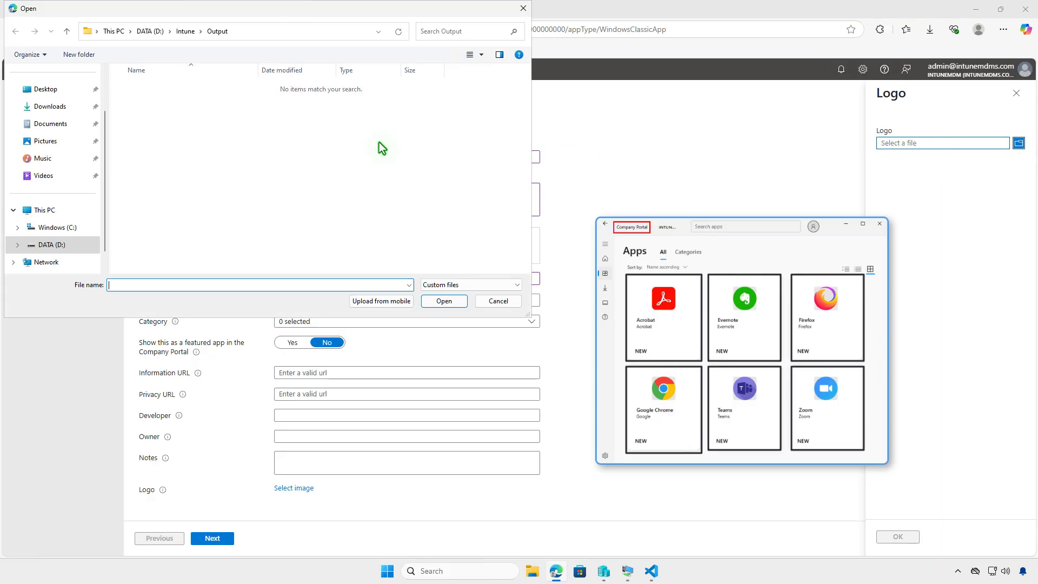
click(75, 110)
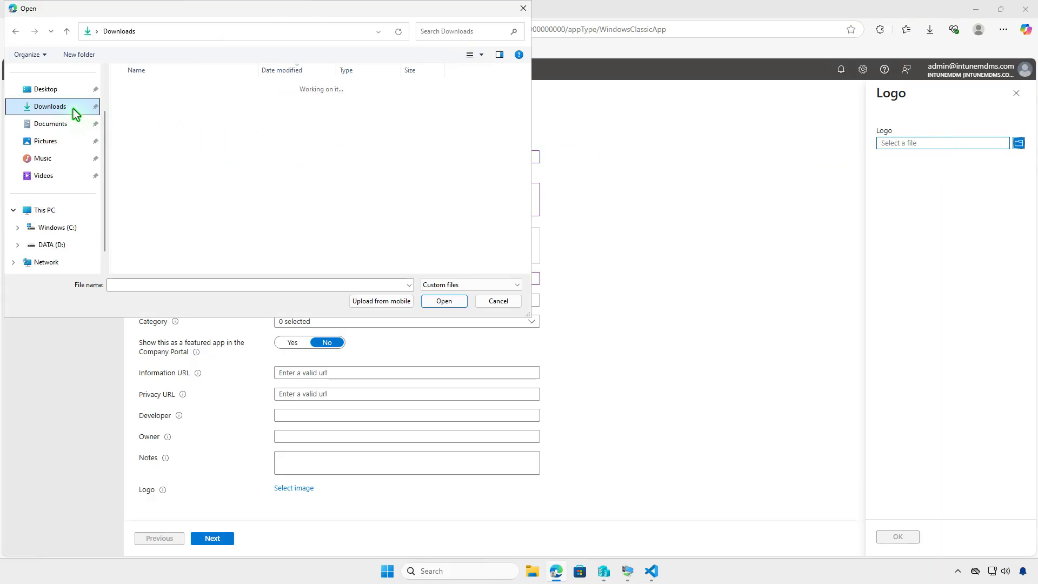
click(154, 105)
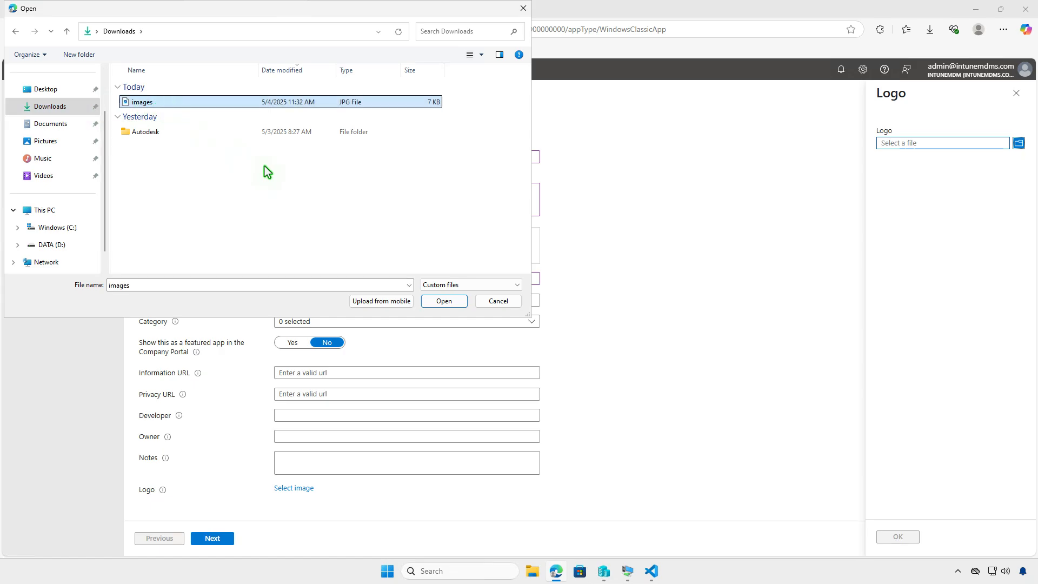
click(444, 301)
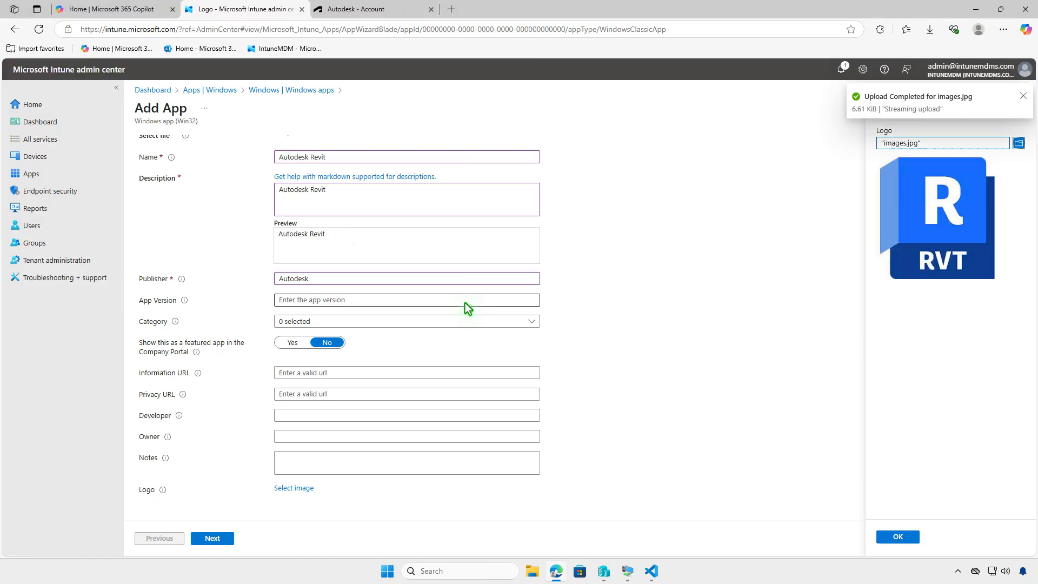
click(896, 536)
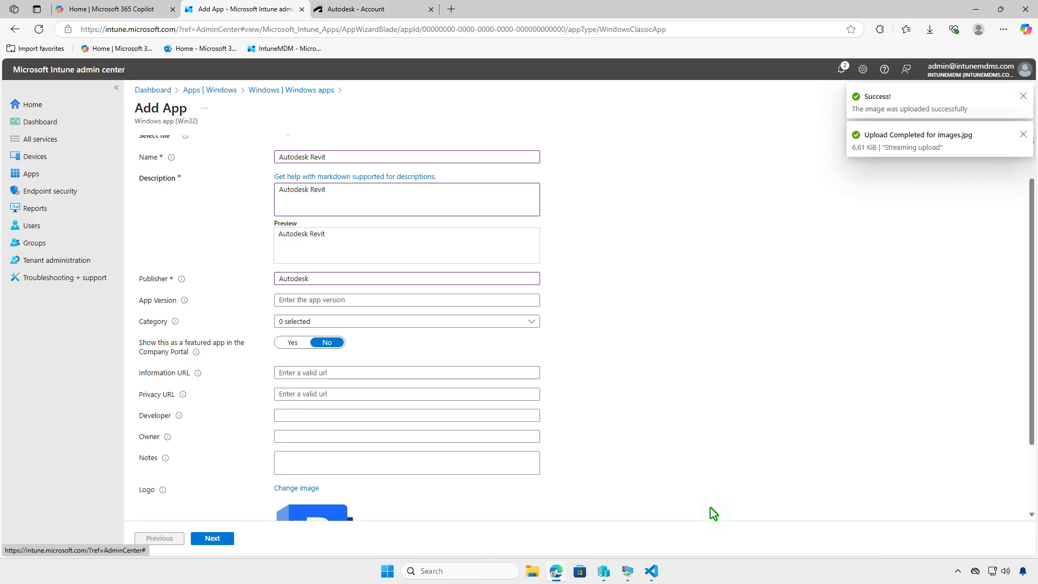
scroll(712, 513, down, 2)
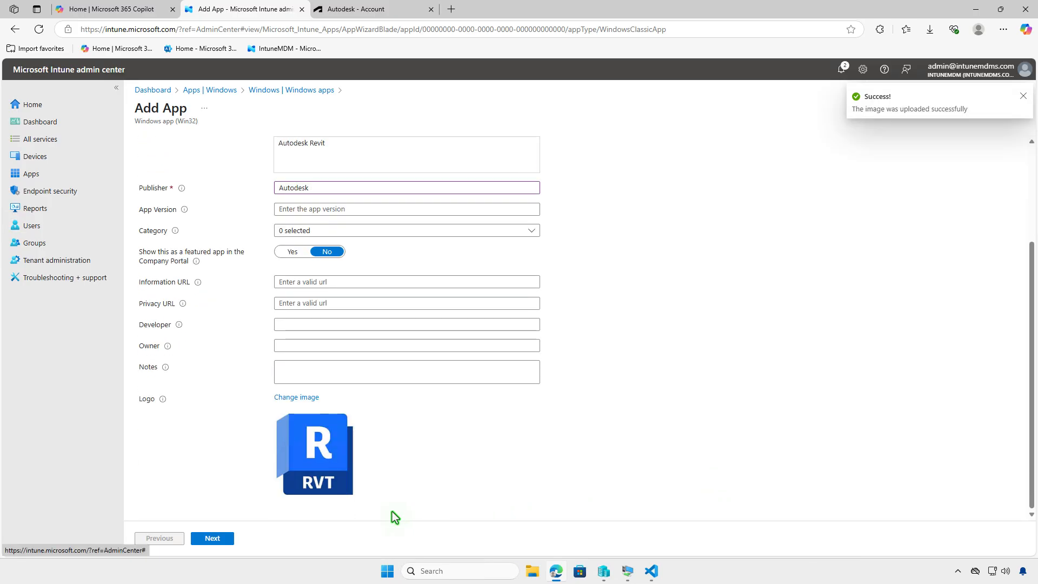
click(228, 539)
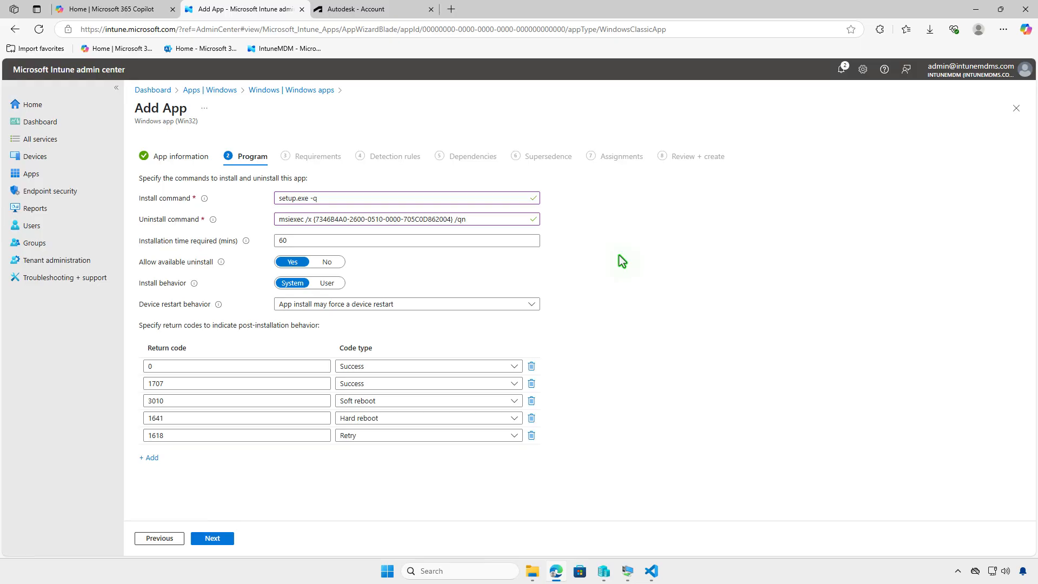
Step: Set the required installation time to 120 minutes and proceed to the Requirements settings
double_click(308, 242)
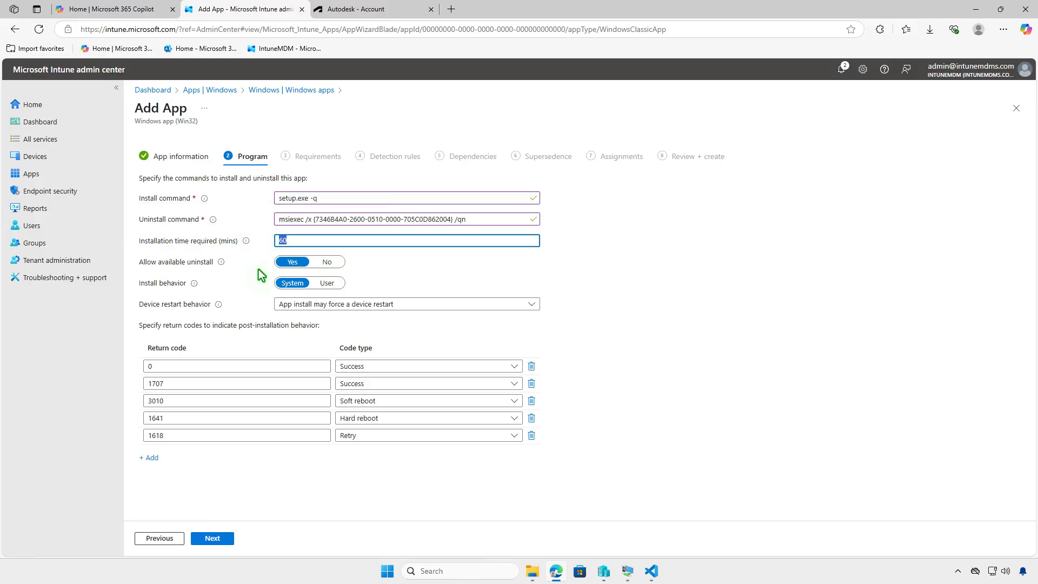
text(120)
click(229, 543)
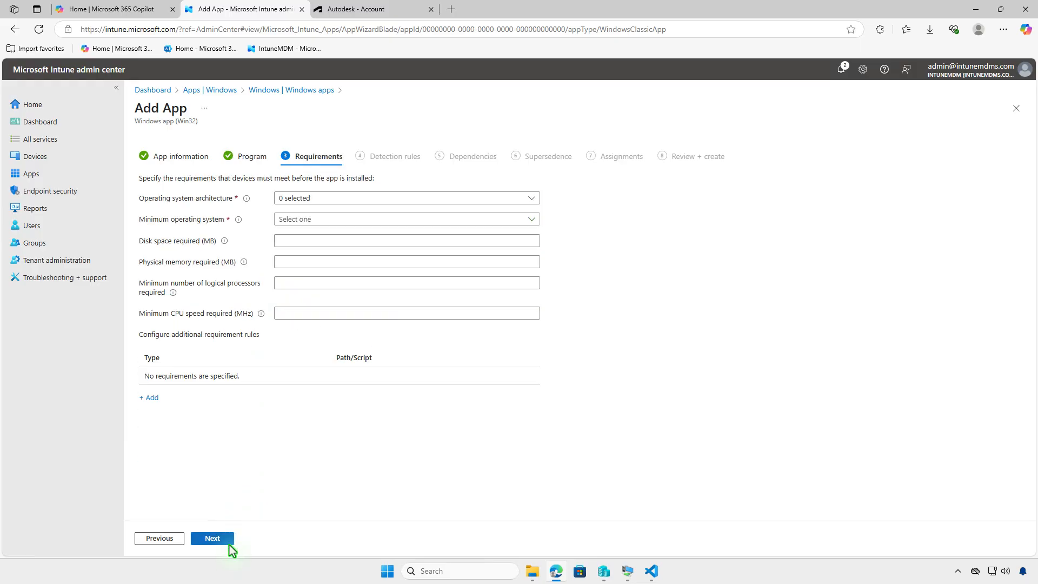
Step: Require 64-bit architecture and Windows 10 1607 as the minimum operating system, and proceed to the detection rules
click(357, 198)
click(302, 232)
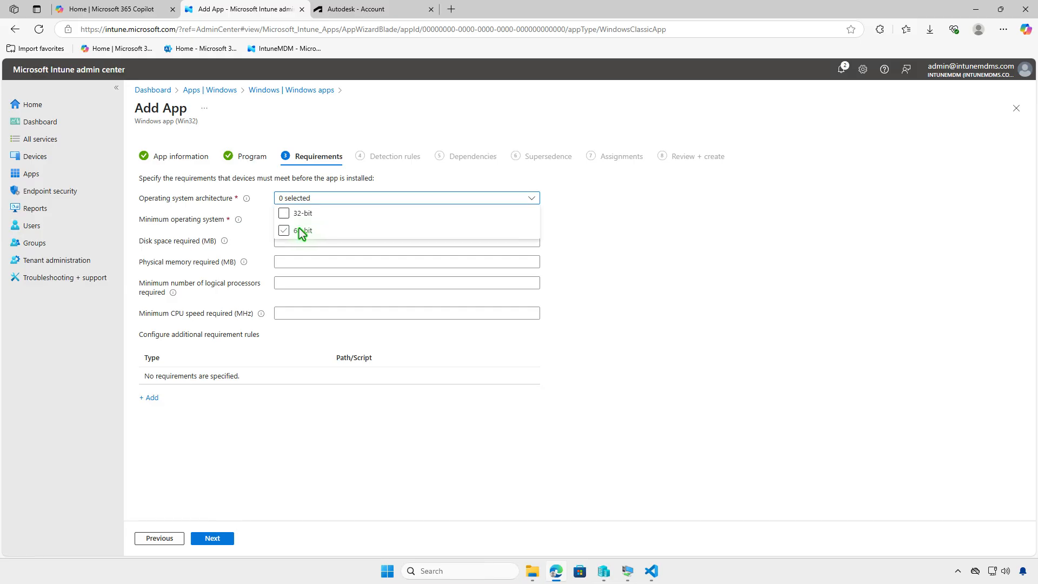
click(251, 241)
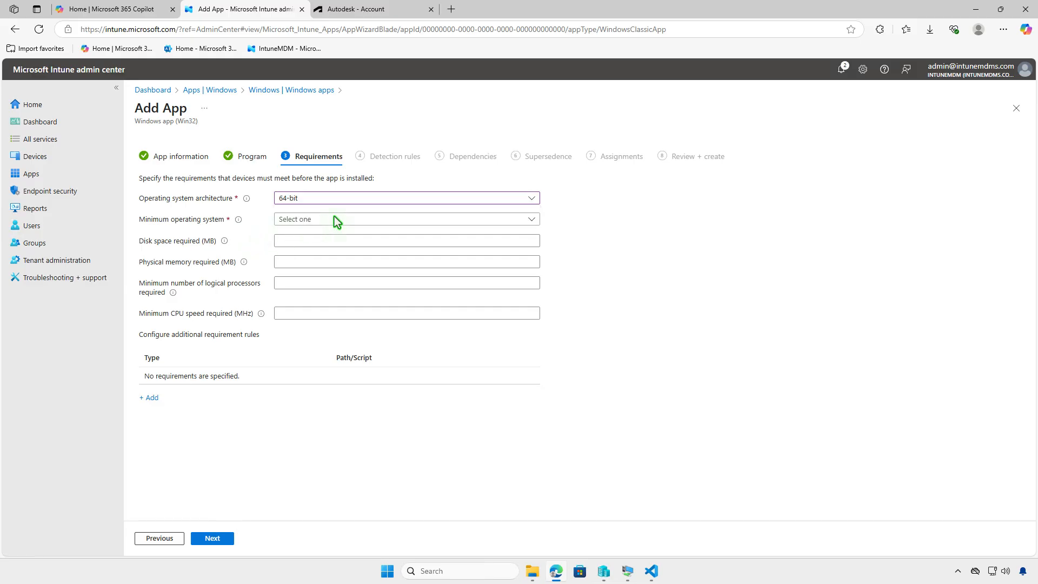
click(348, 219)
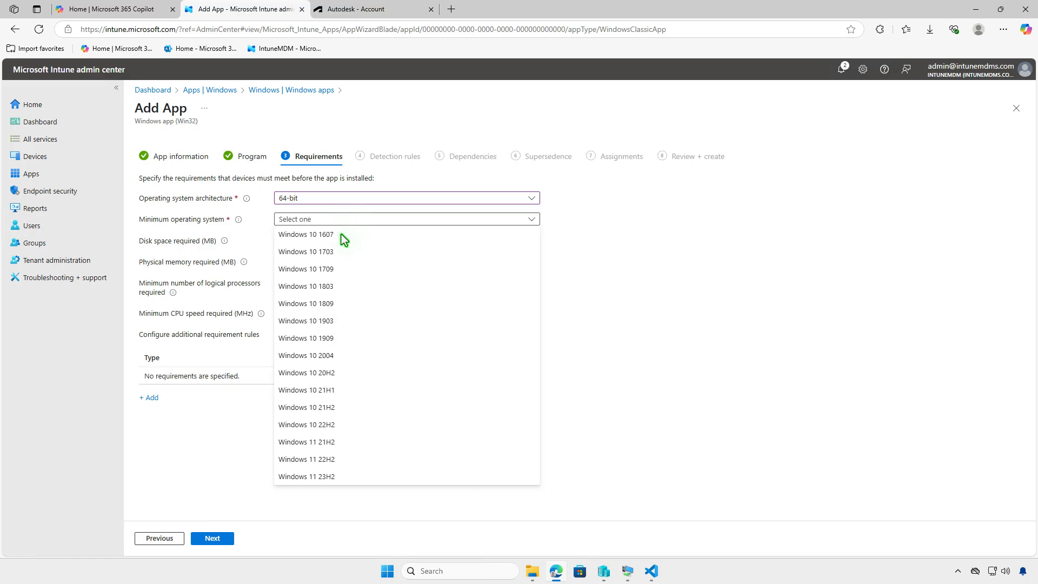
click(342, 234)
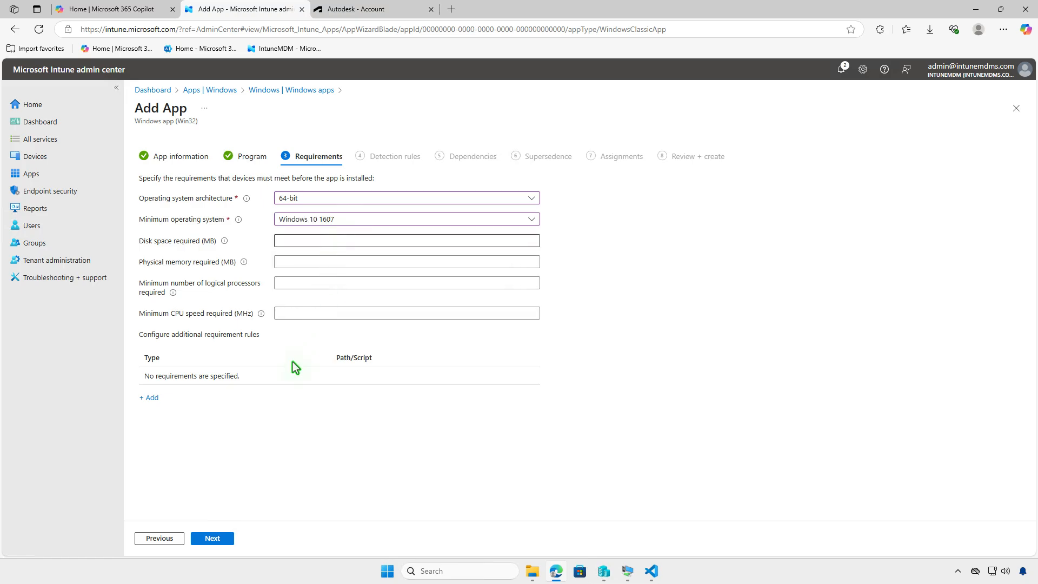
click(225, 538)
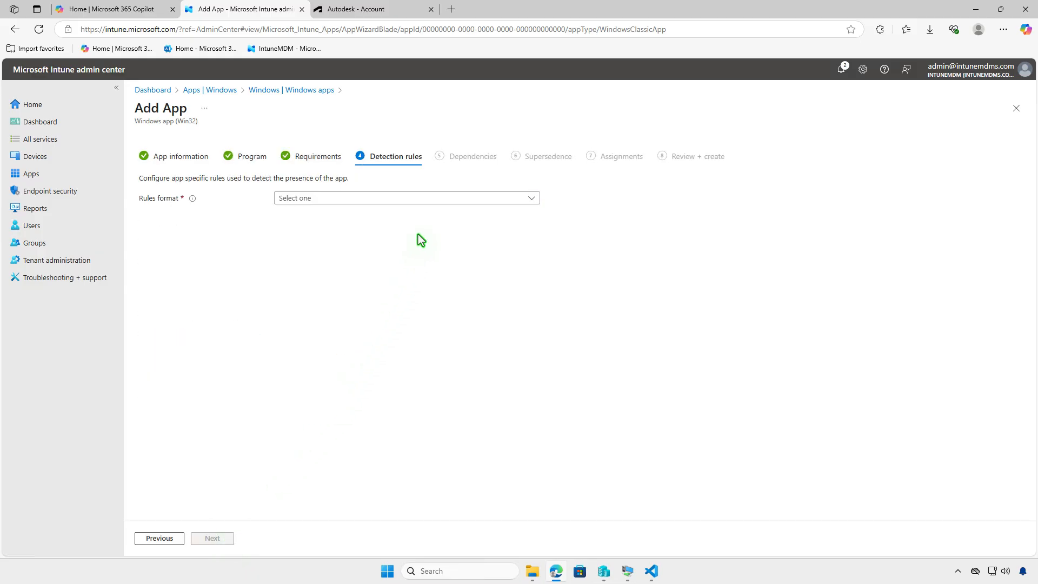
click(429, 198)
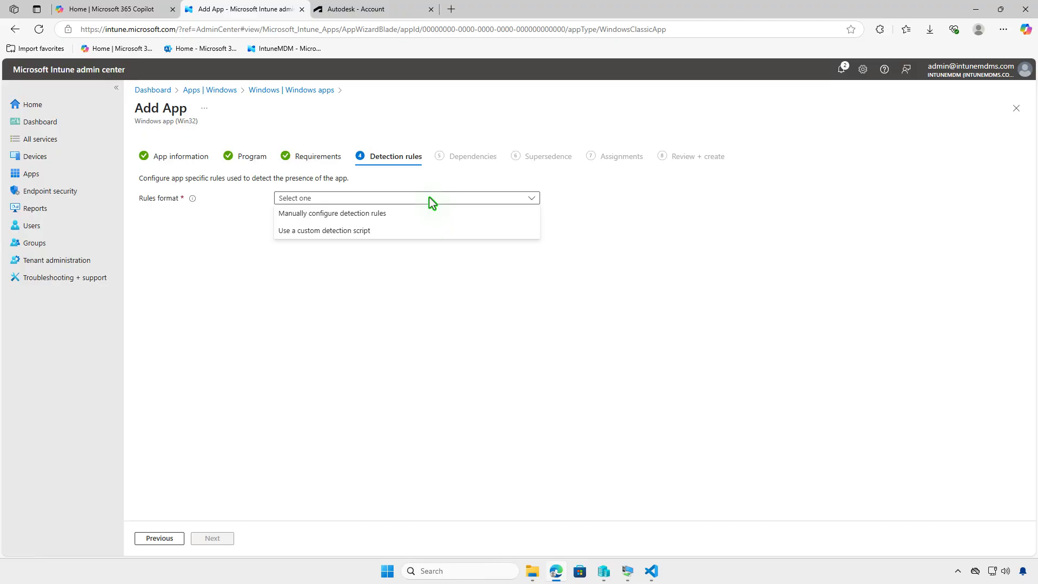
click(423, 212)
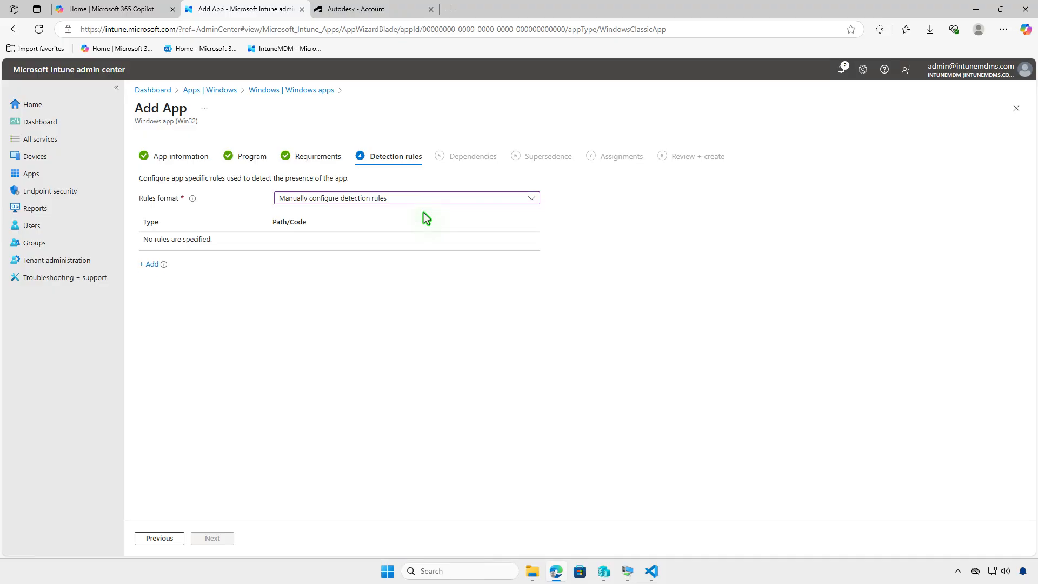
click(151, 265)
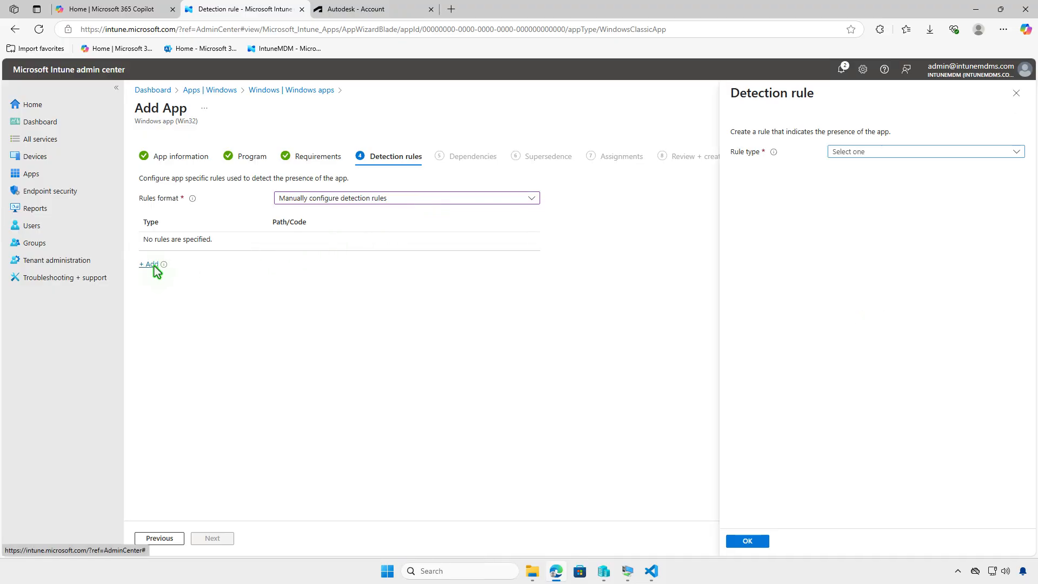
click(955, 151)
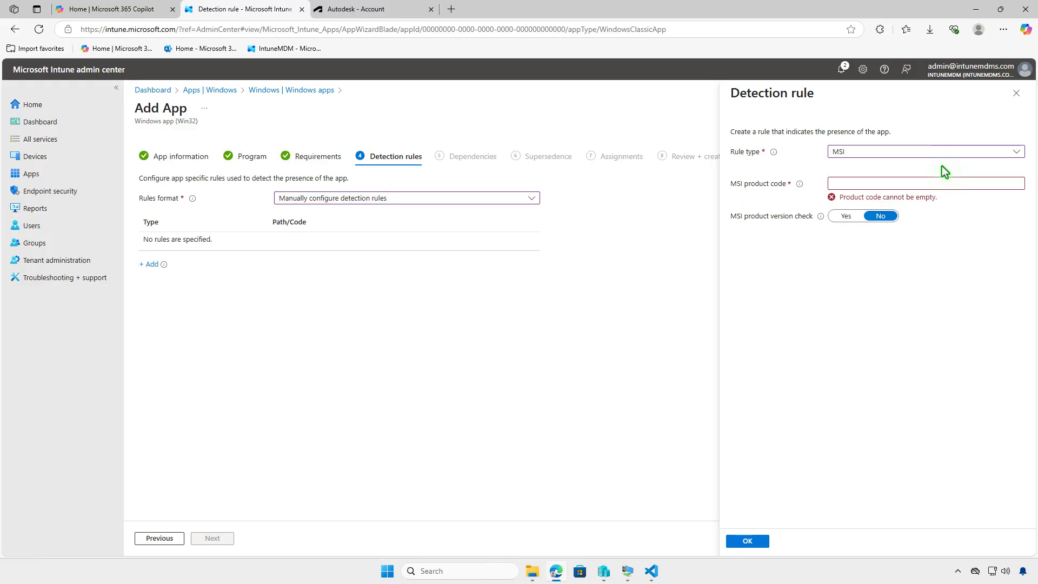
click(990, 185)
key(ctrl+v)
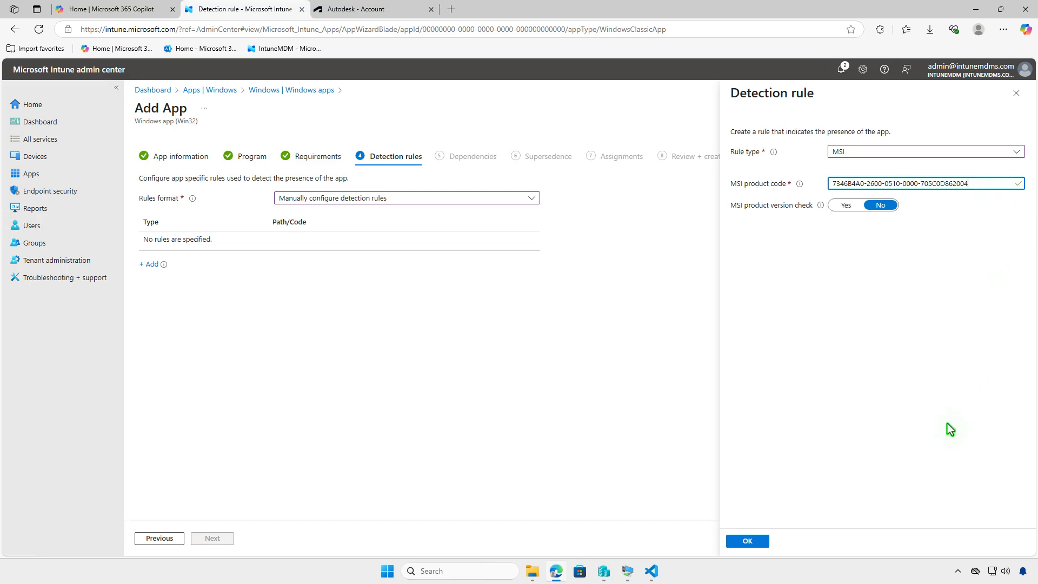
click(757, 541)
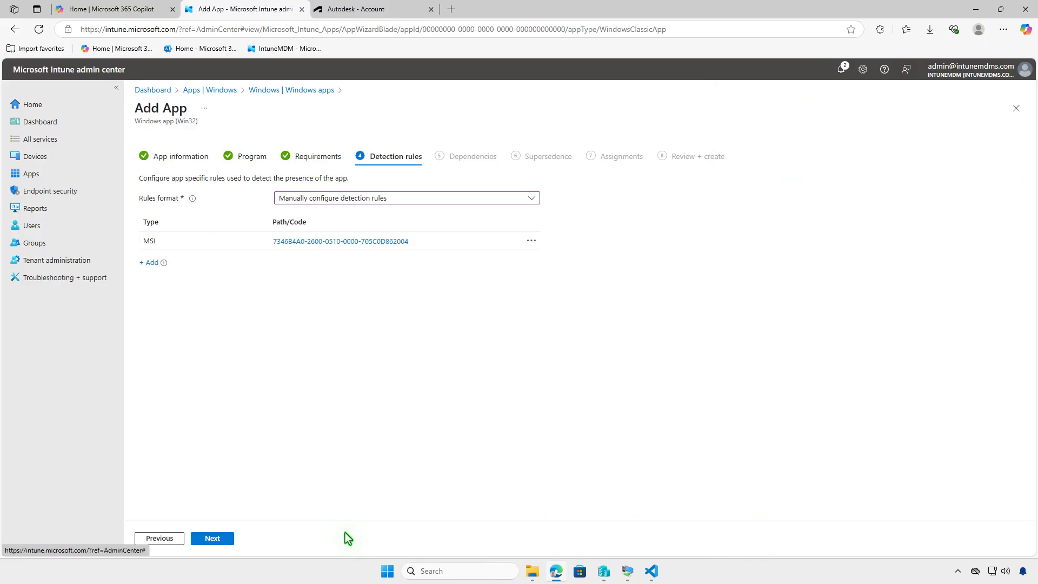
click(212, 537)
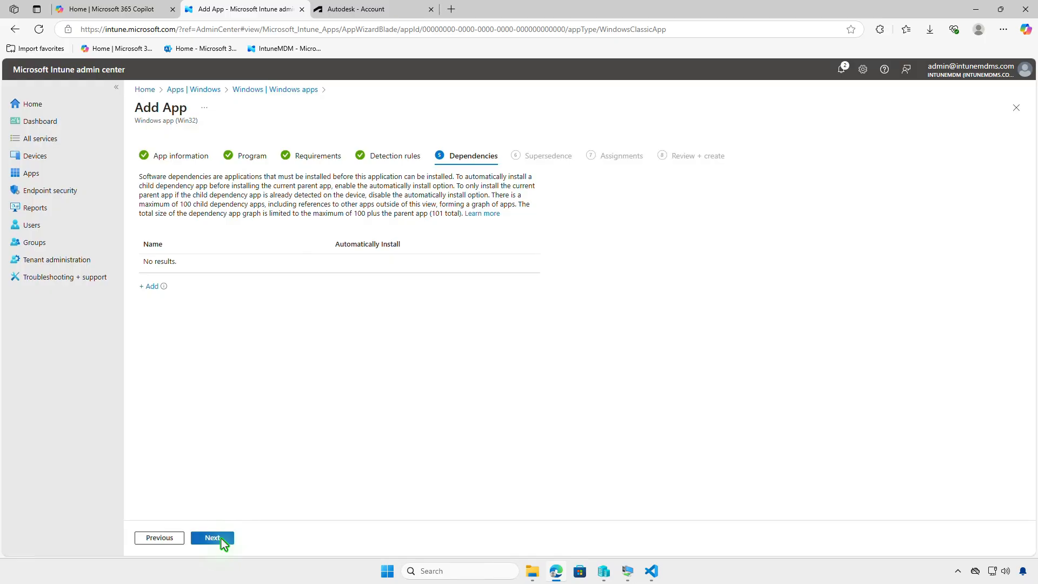
Step: Leave dependencies and supersedence empty, and assign the app as required to the Test_Devices group
click(212, 537)
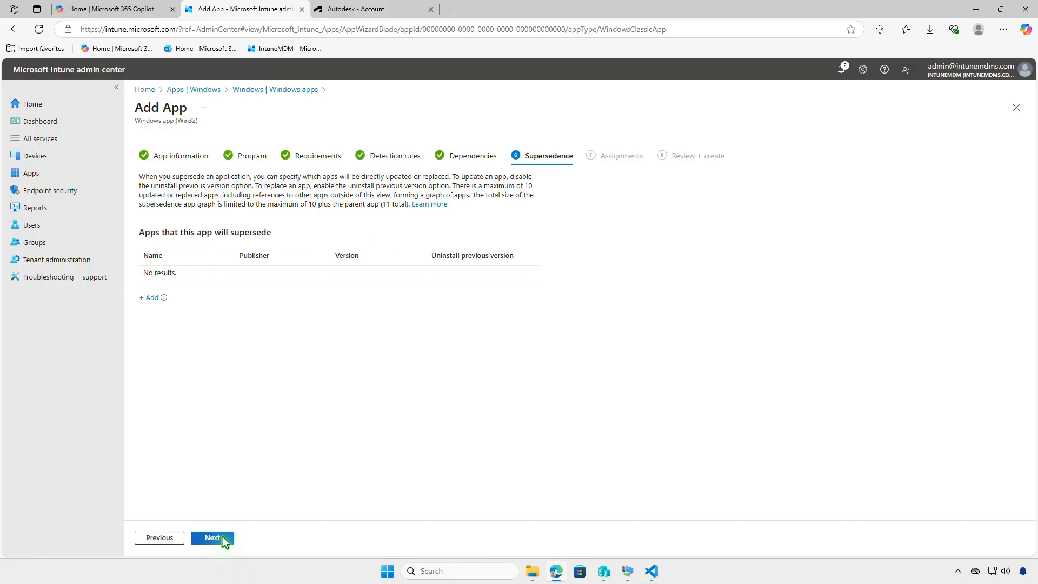
click(212, 538)
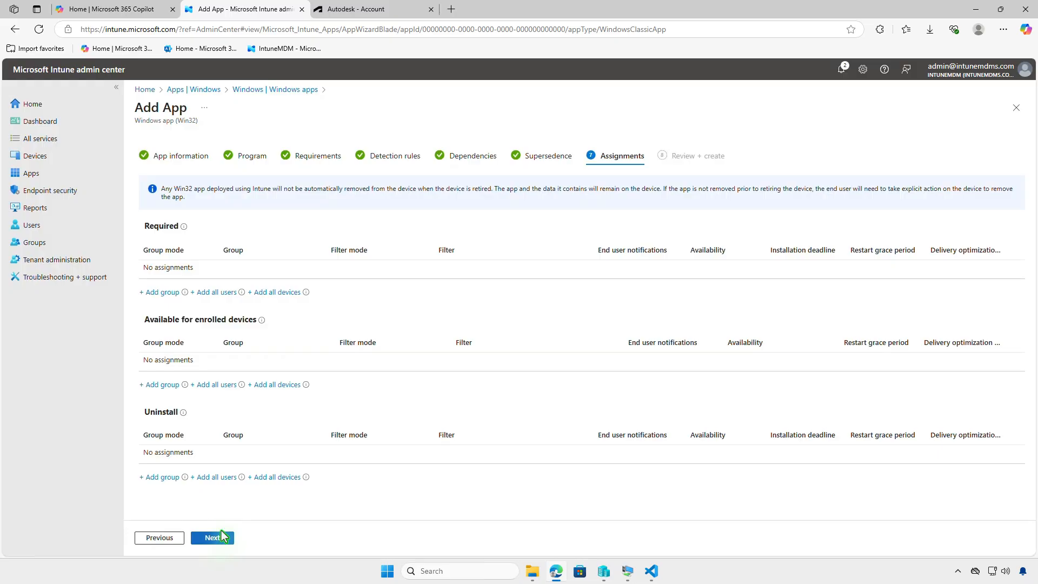
click(173, 298)
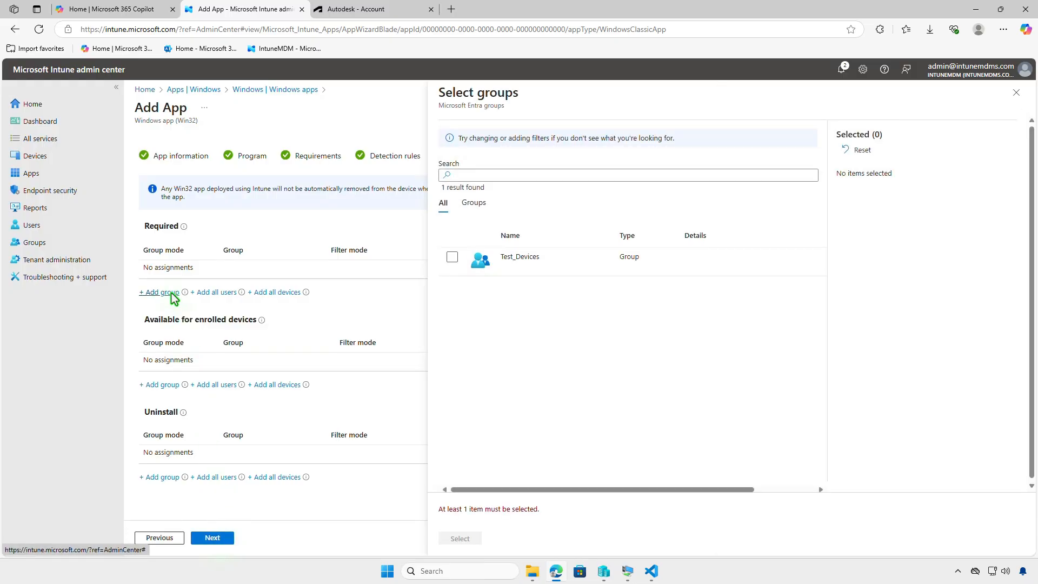
click(453, 260)
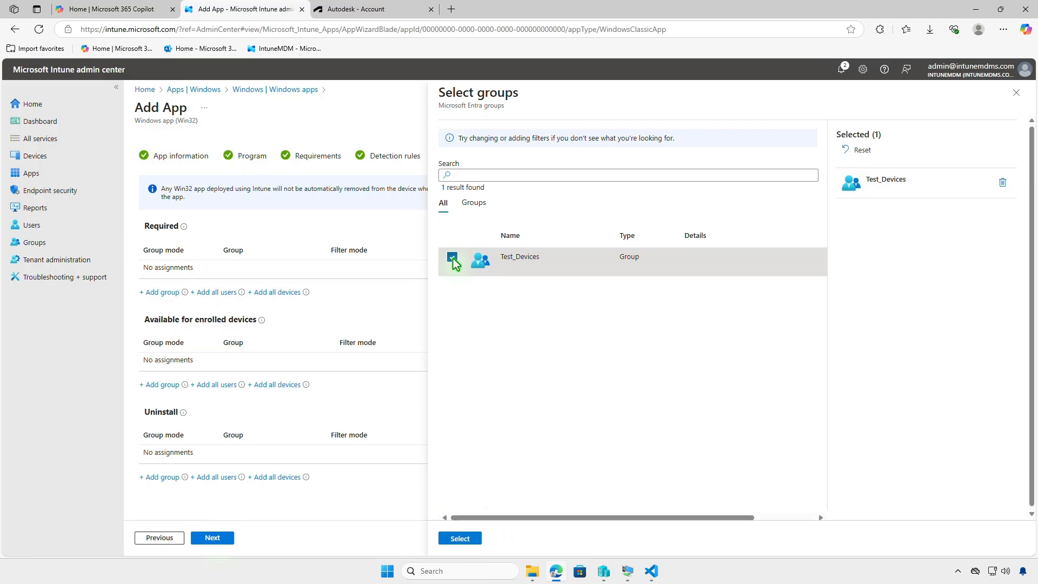
click(462, 537)
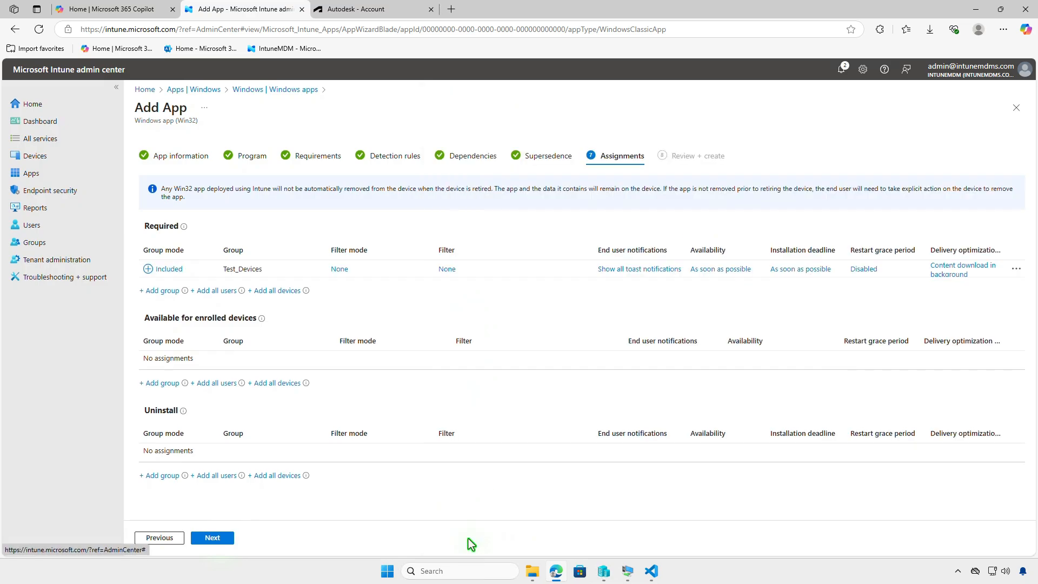
Step: Create the Autodesk Revit app with the default assignment settings and check the notifications for its upload
click(630, 273)
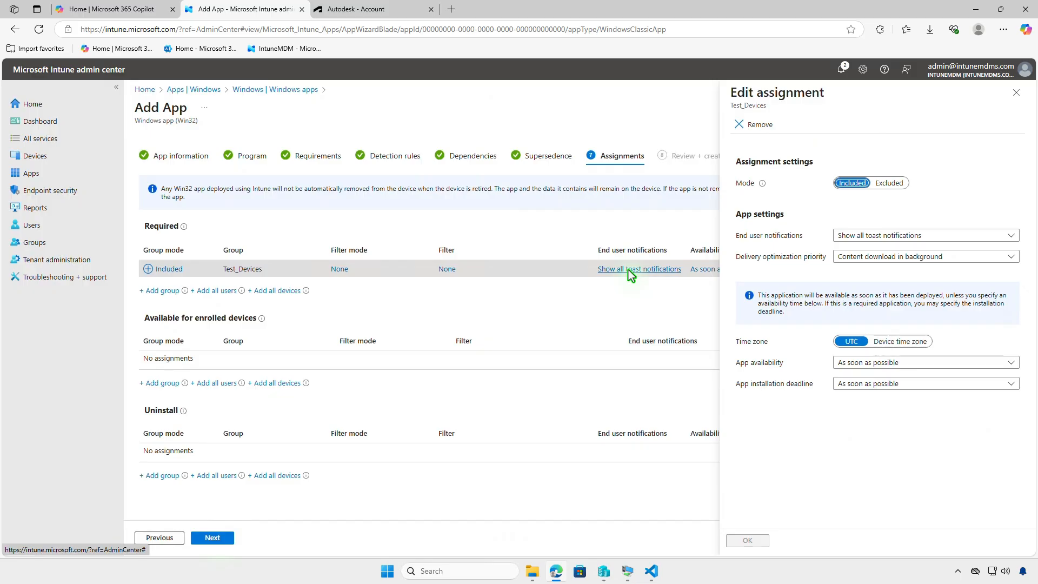
click(1016, 94)
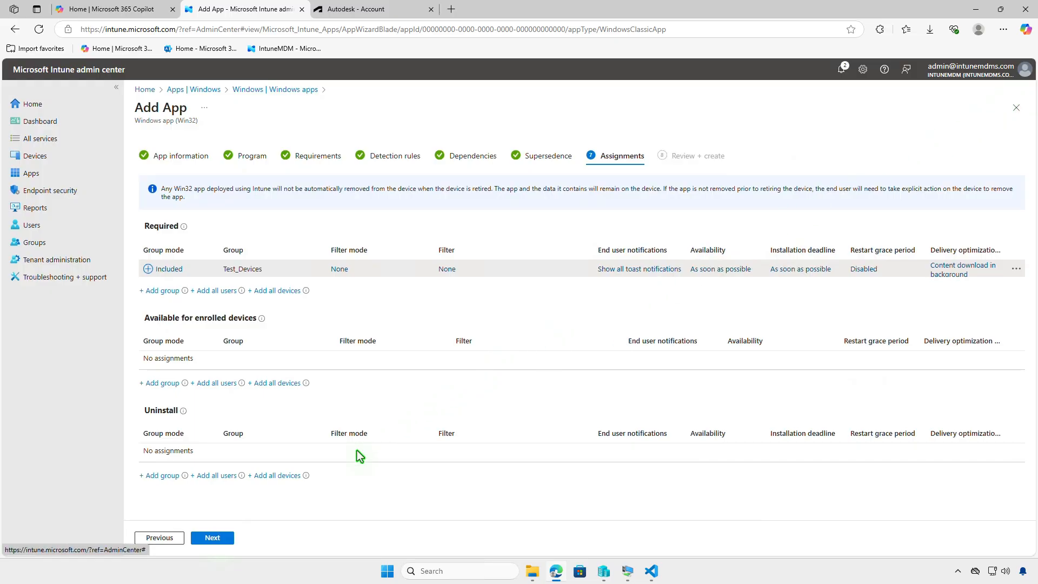
click(223, 539)
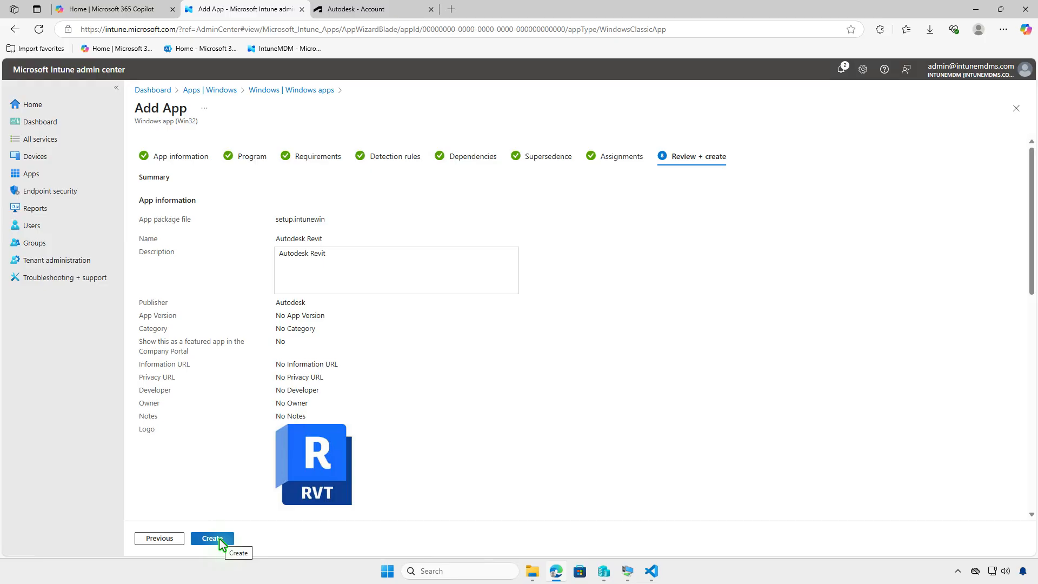
click(221, 539)
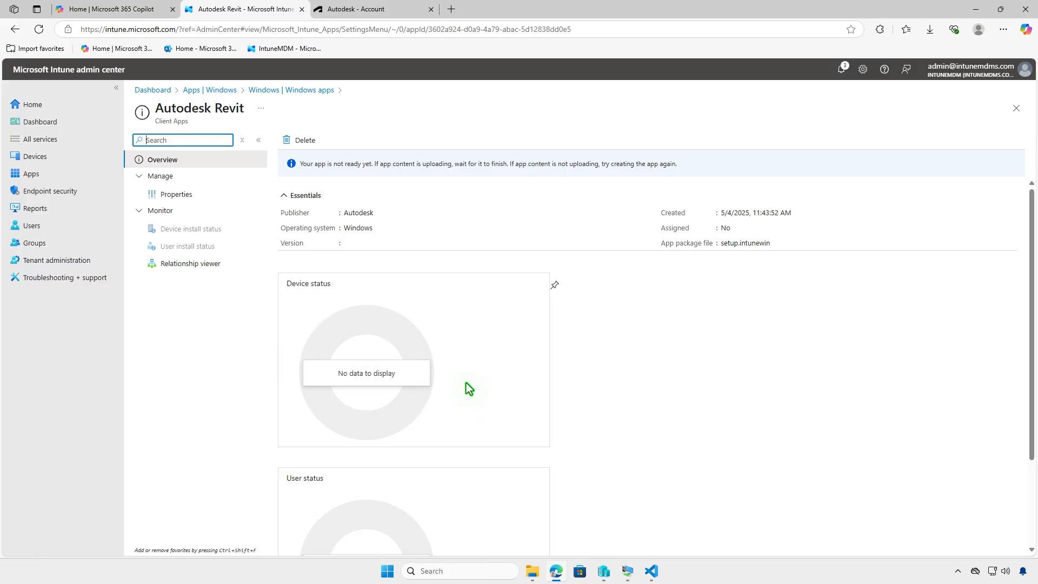
click(842, 70)
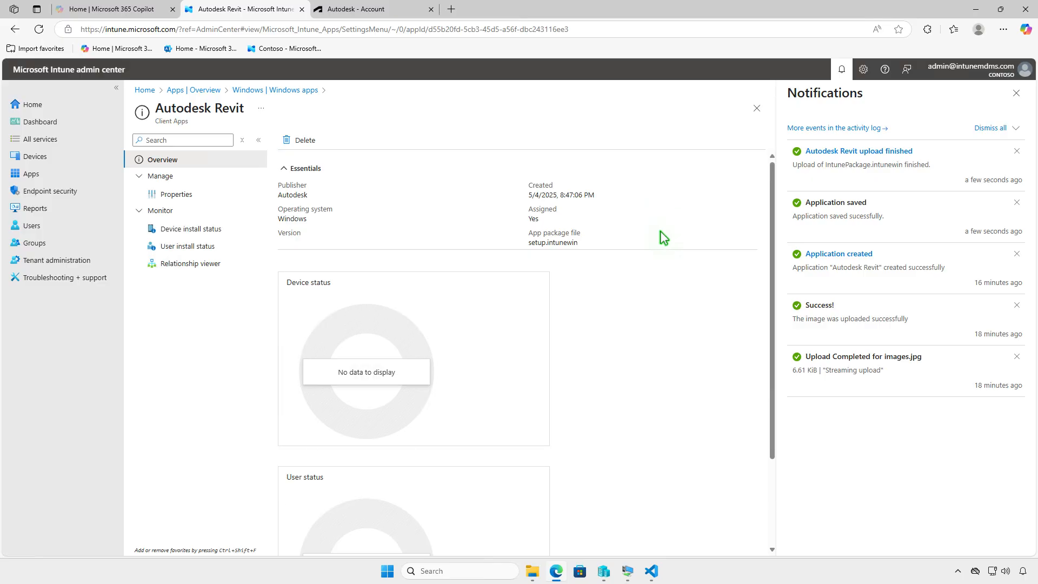
Step: Switch to the WIN10 virtual machine and check the management and sync details of its connected work or school account
click(976, 12)
click(627, 571)
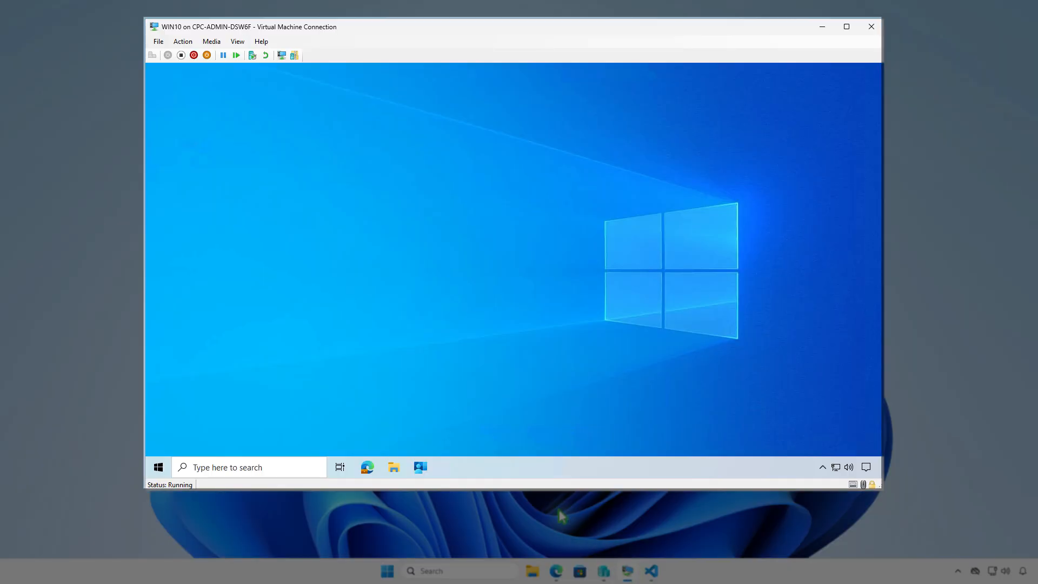
click(159, 467)
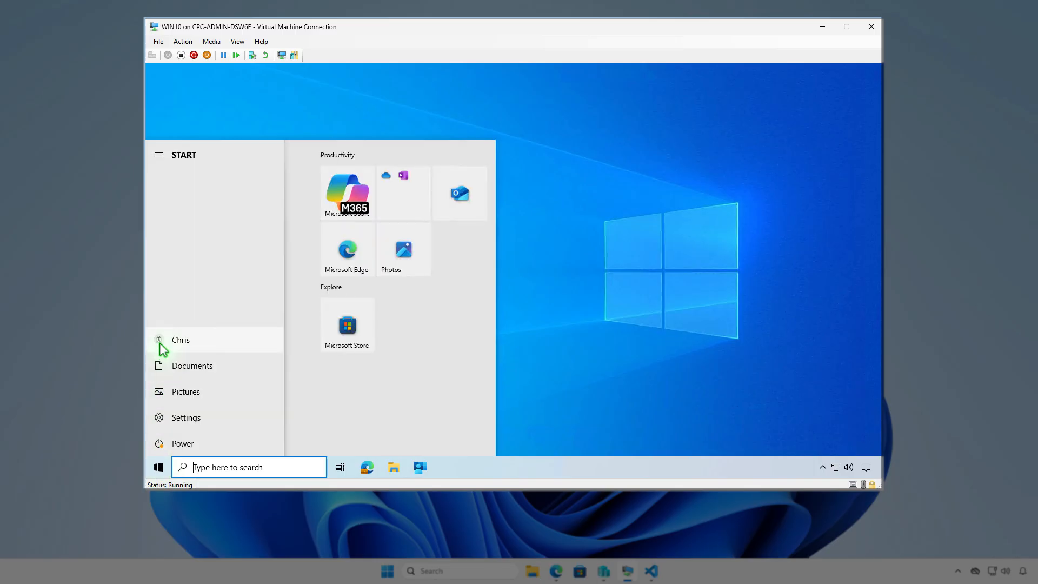
click(160, 342)
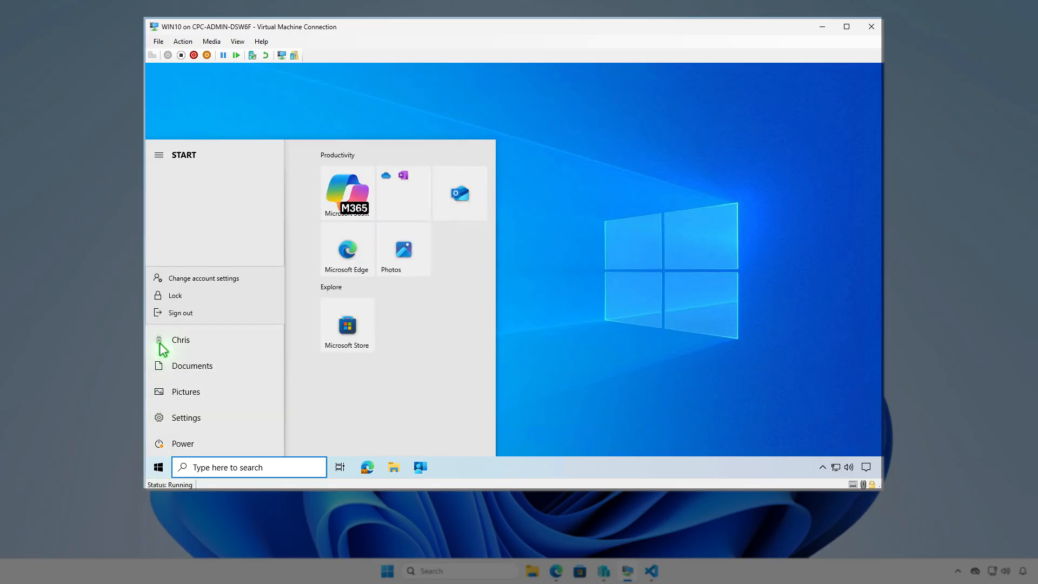
click(238, 281)
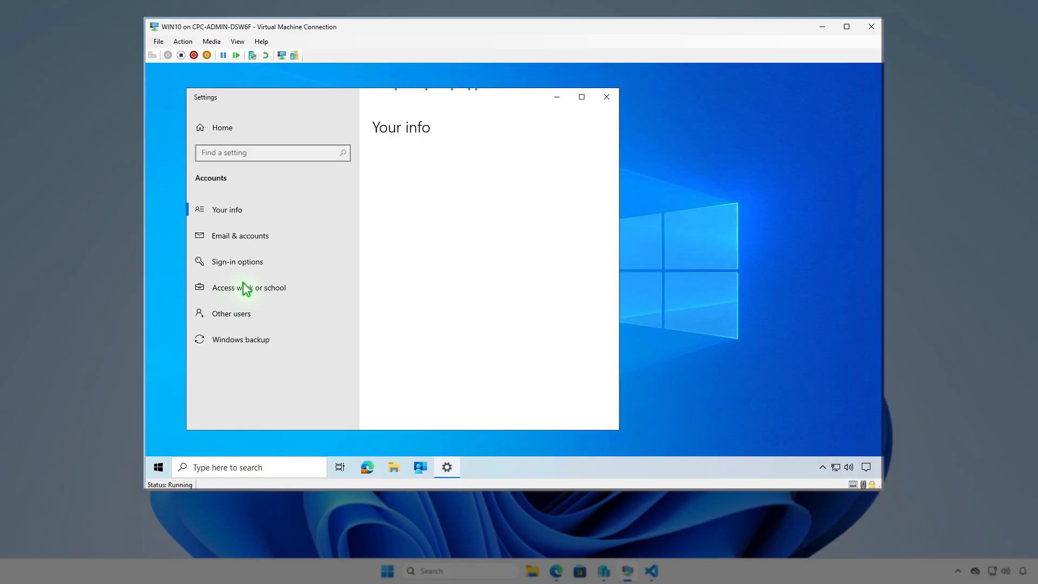
click(296, 287)
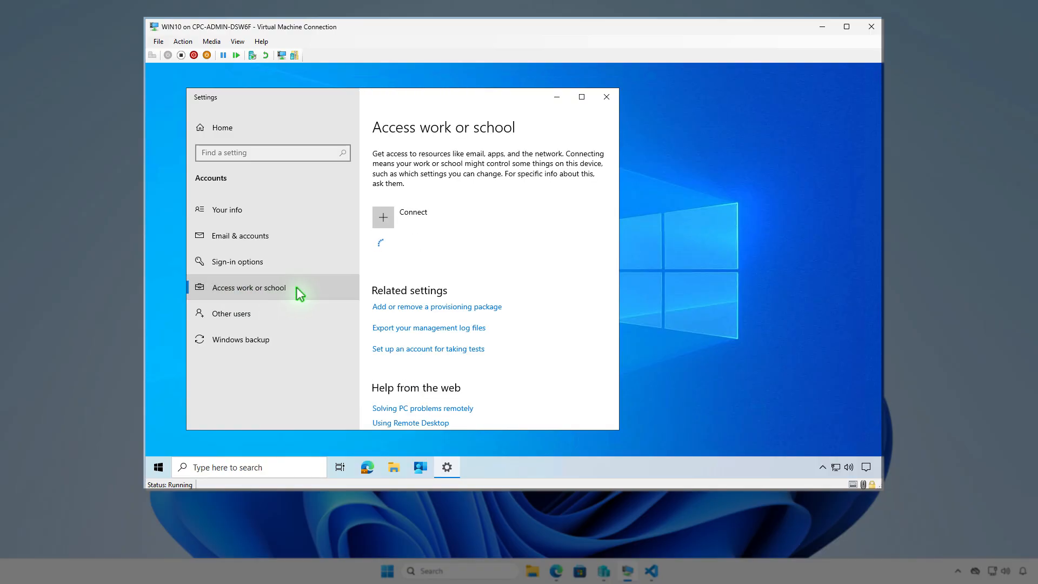
click(511, 255)
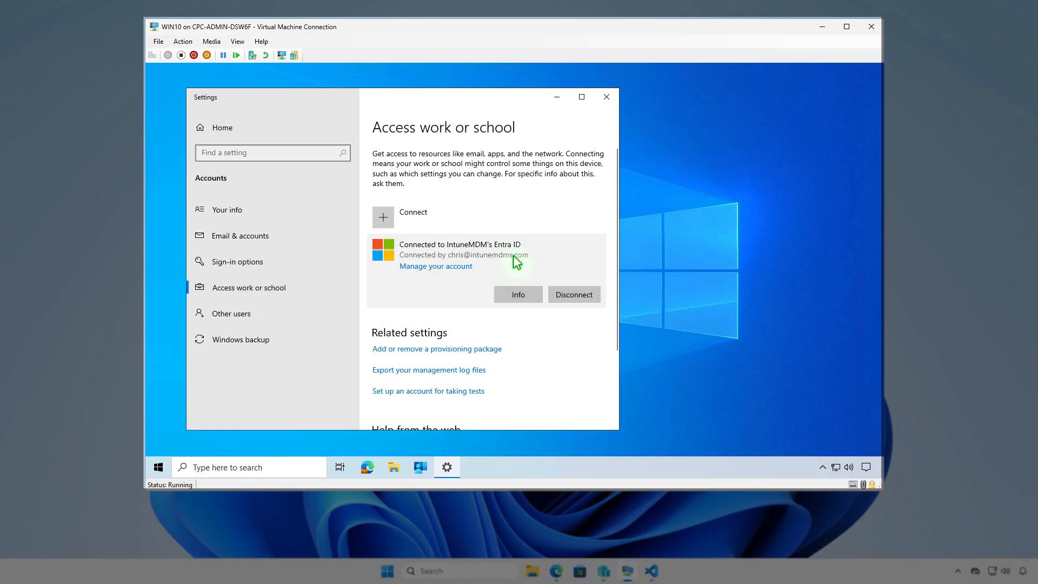
click(520, 294)
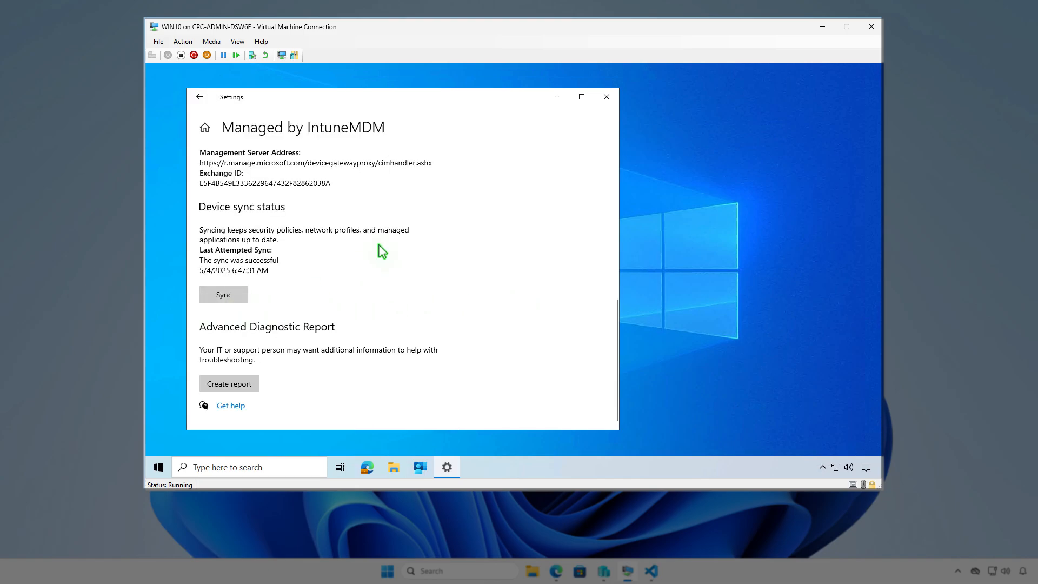
click(550, 97)
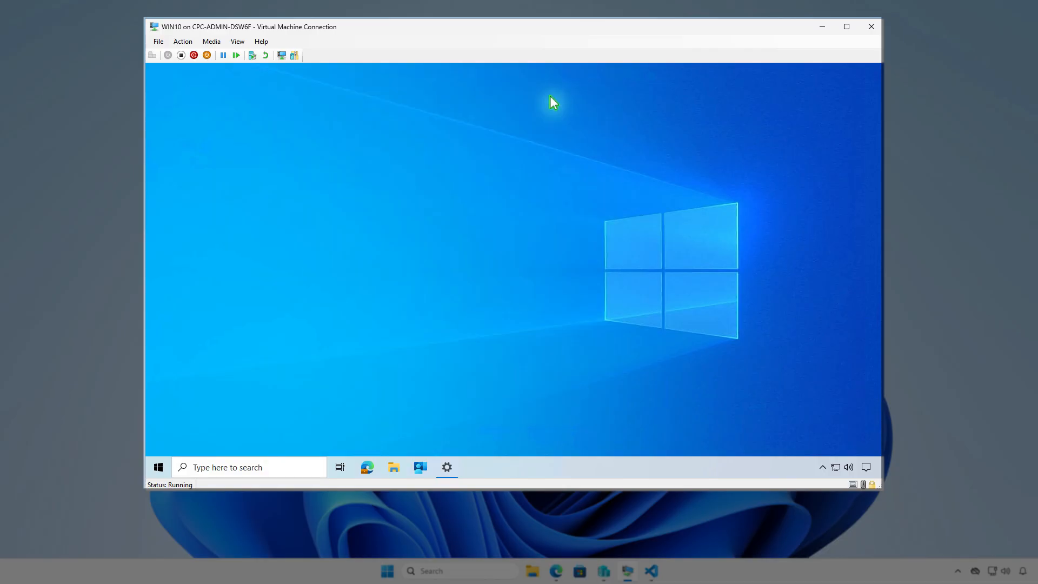
Step: Sync the device from the Company Portal settings and check the Intune software distribution notifications
click(420, 466)
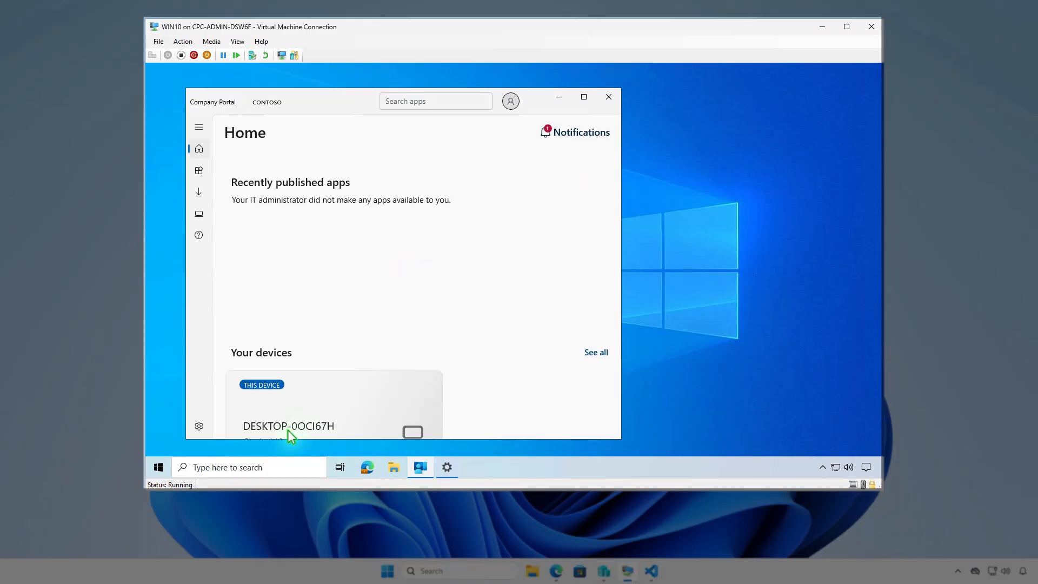
click(199, 426)
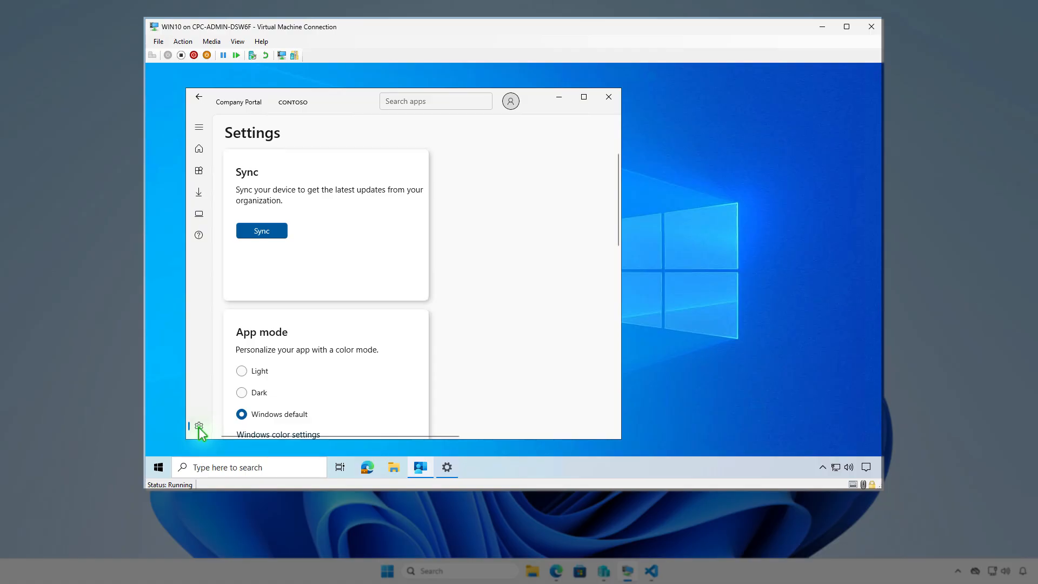
click(271, 230)
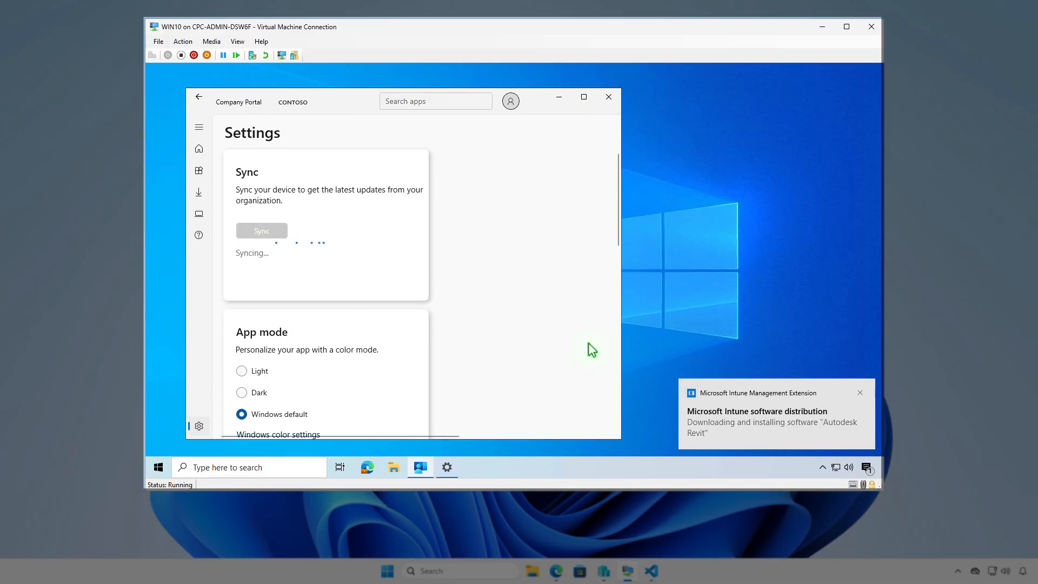
click(867, 468)
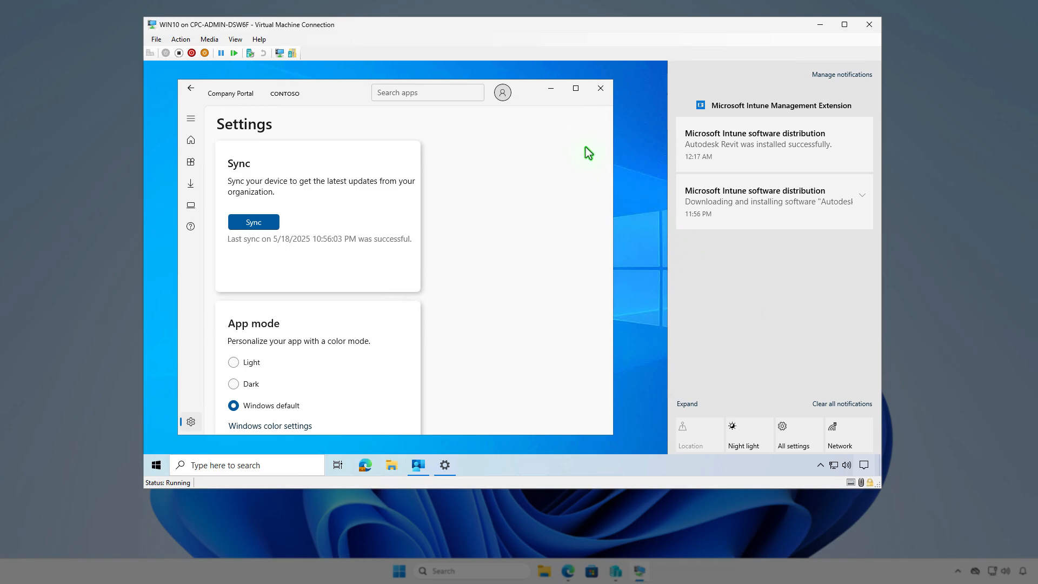
Step: Search the virtual machine's installed apps for "rev" to check for Autodesk Revit
click(553, 91)
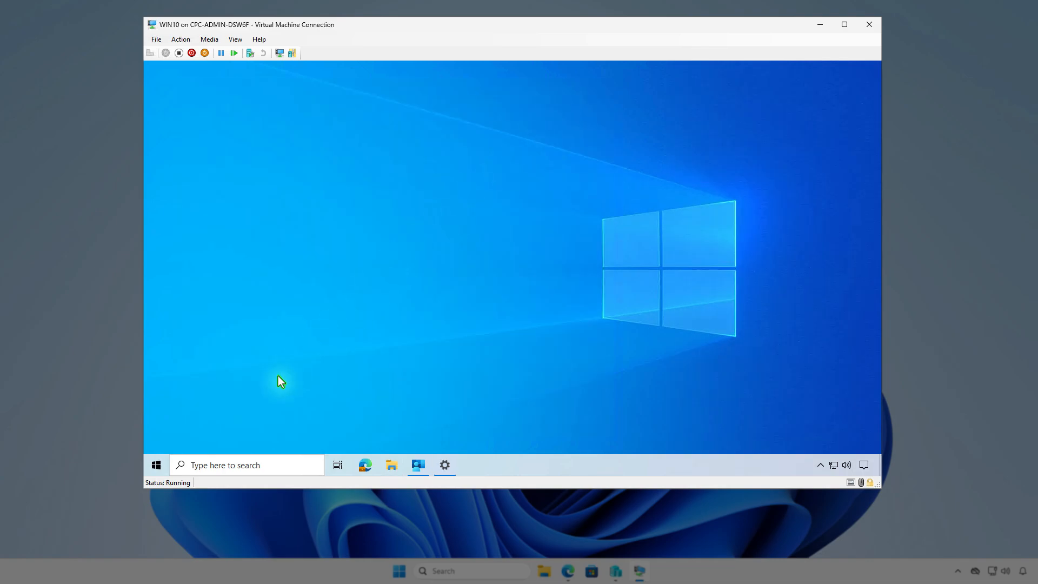
right_click(159, 466)
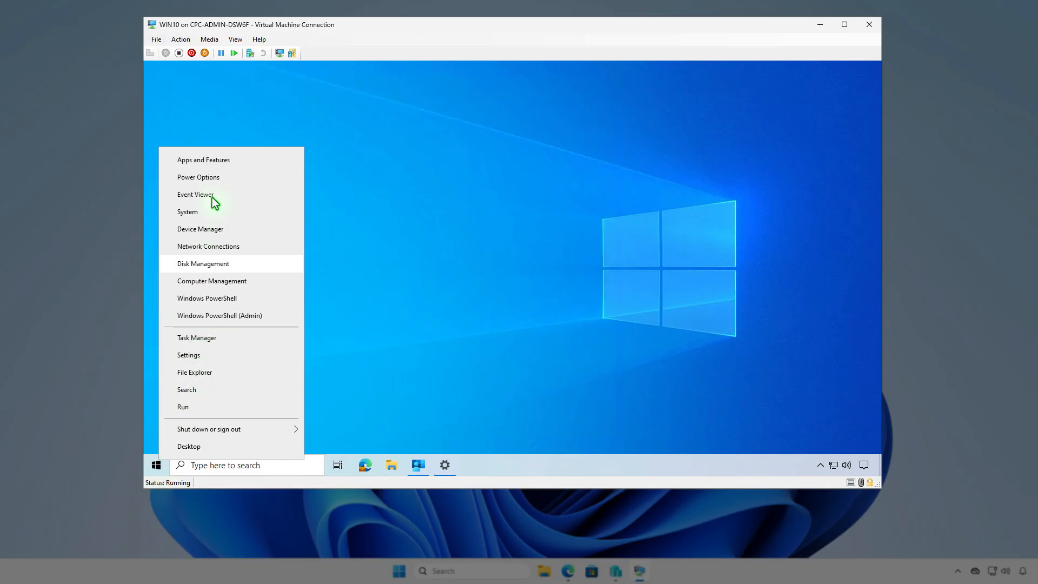
click(216, 160)
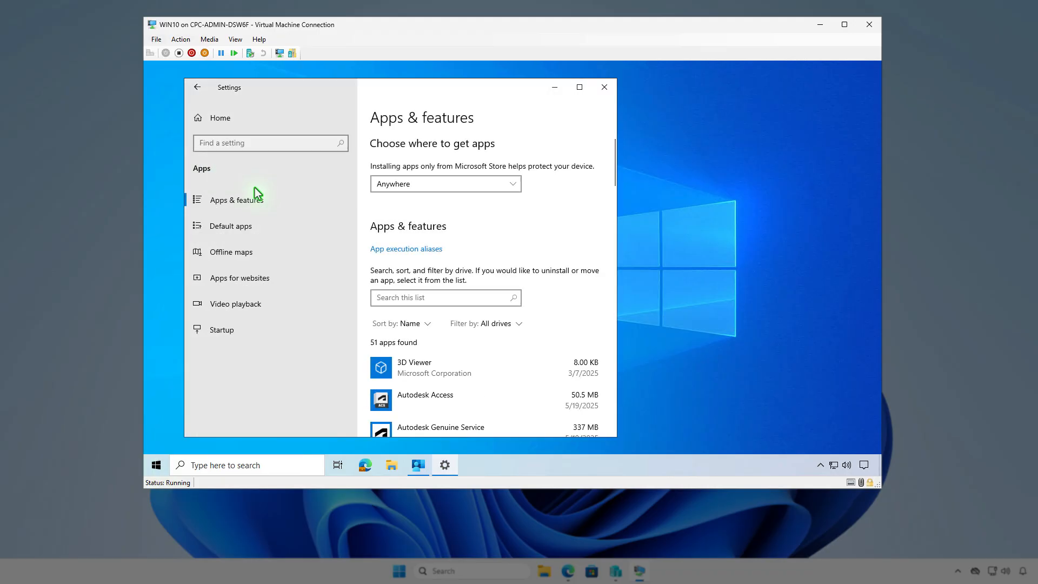
click(419, 300)
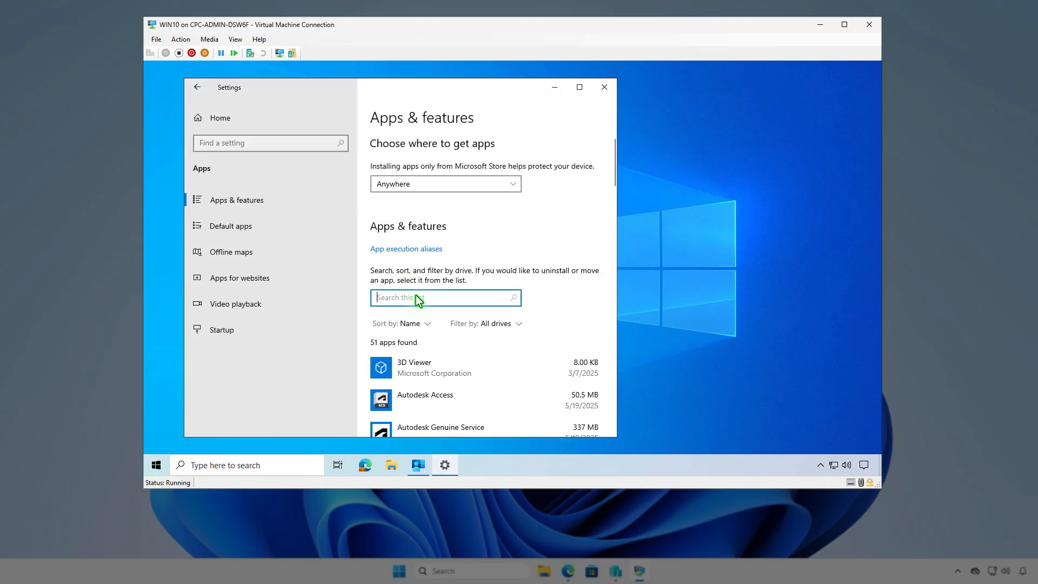
text(rev)
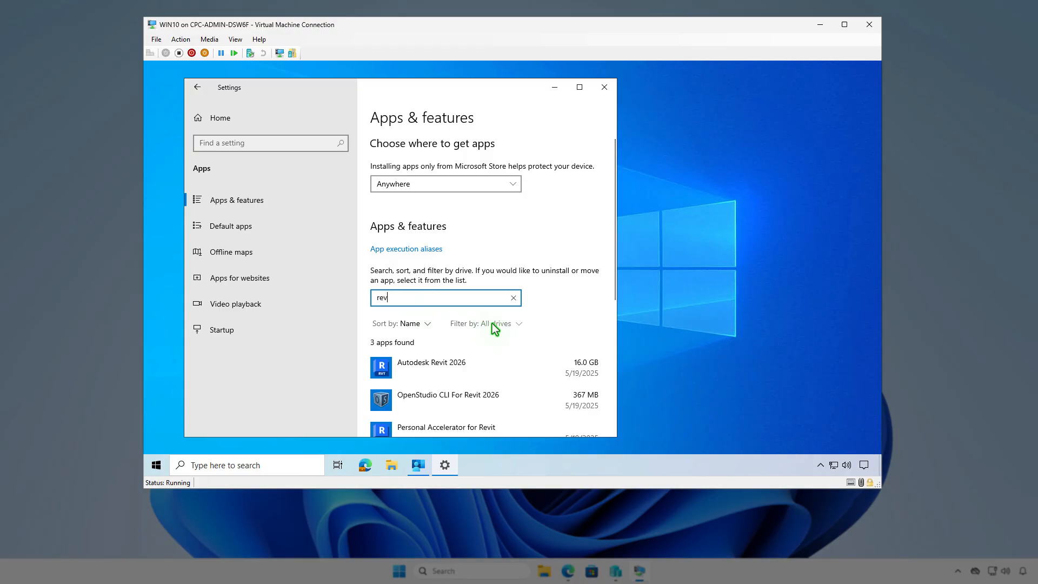
scroll(495, 328, down, 2)
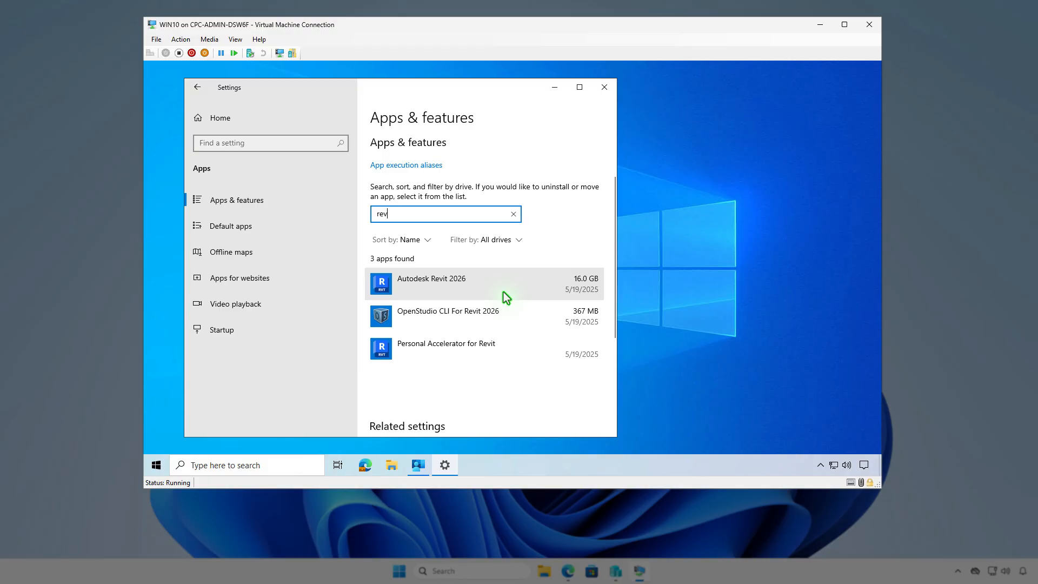
click(603, 88)
Step: Return to the Intune admin center in Edge, refresh the Autodesk Revit overview and open its device install status
click(818, 27)
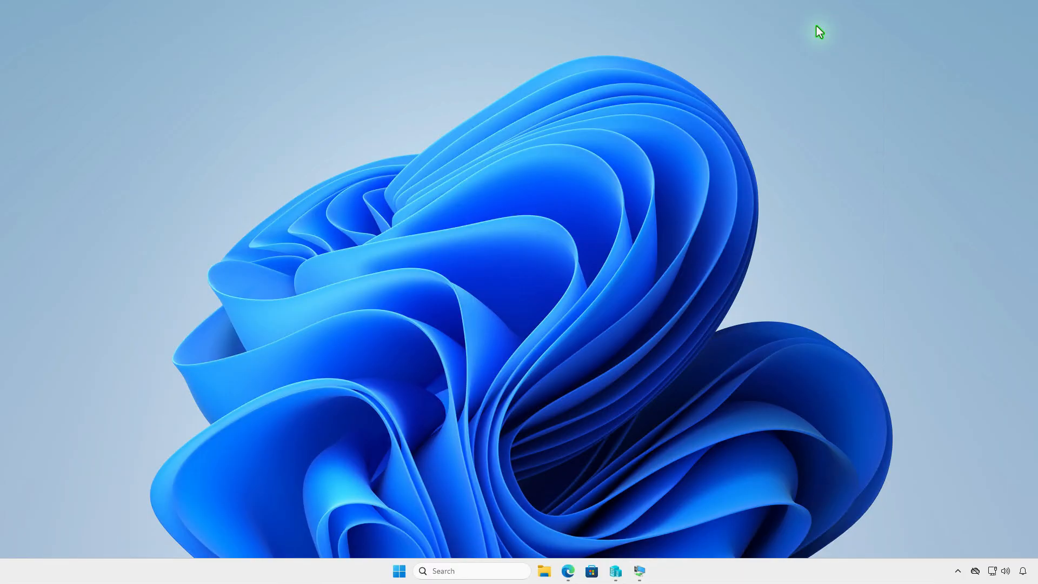
click(568, 571)
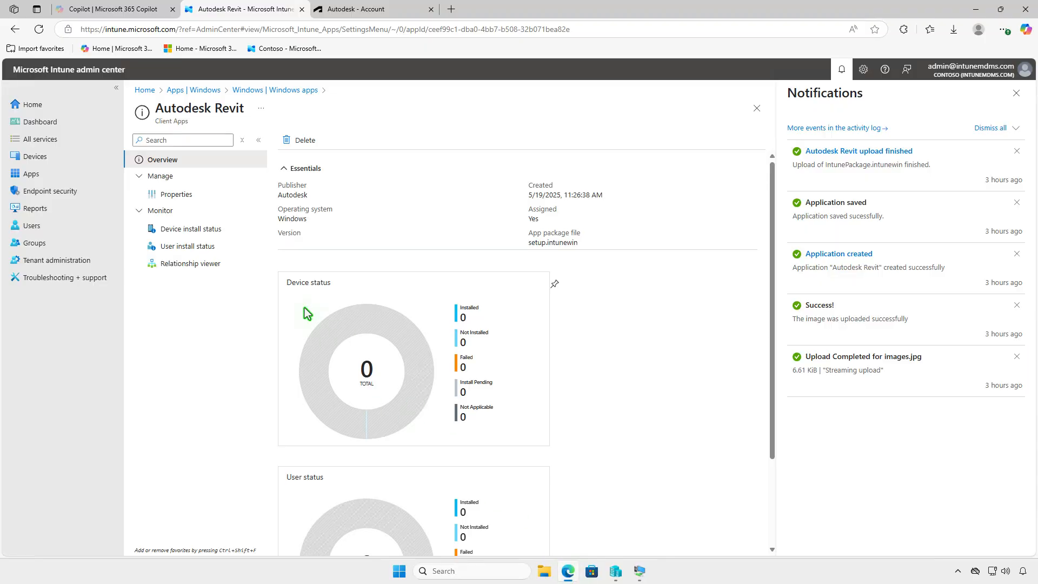
click(40, 33)
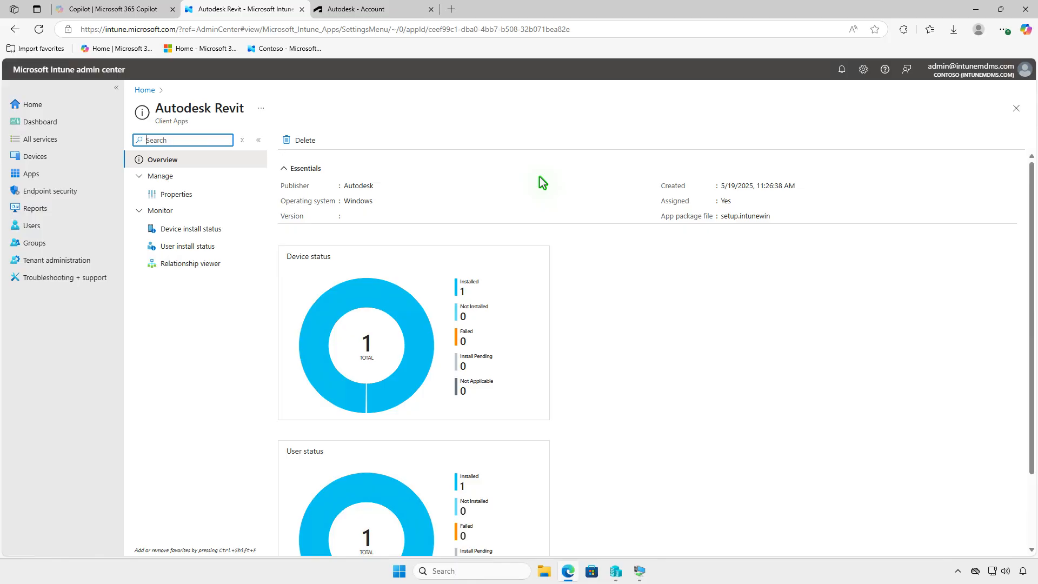
click(228, 229)
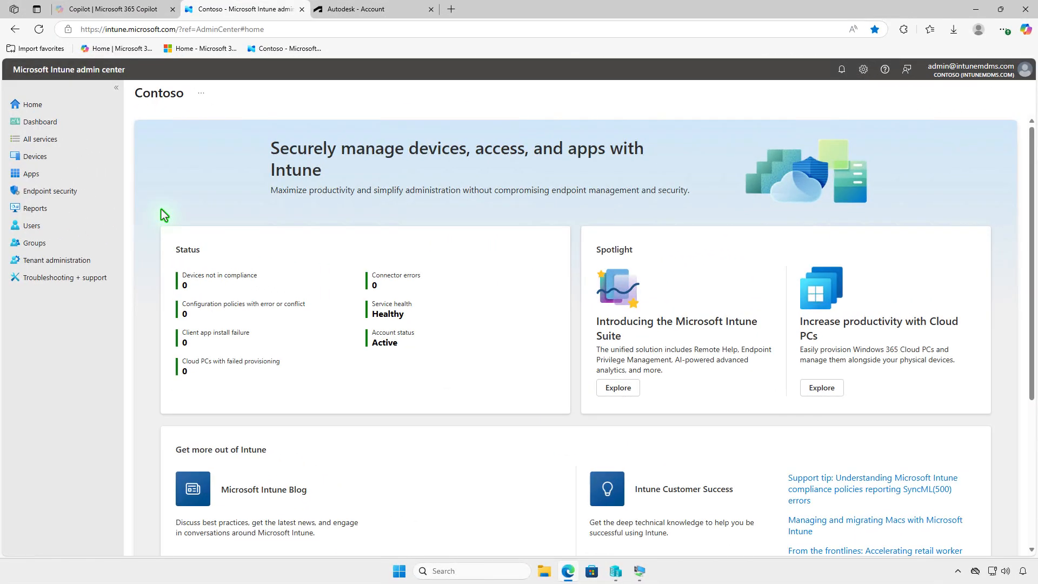
Step: Open the Autodesk Revit overview from the list of Windows apps to check its device and user status
click(77, 177)
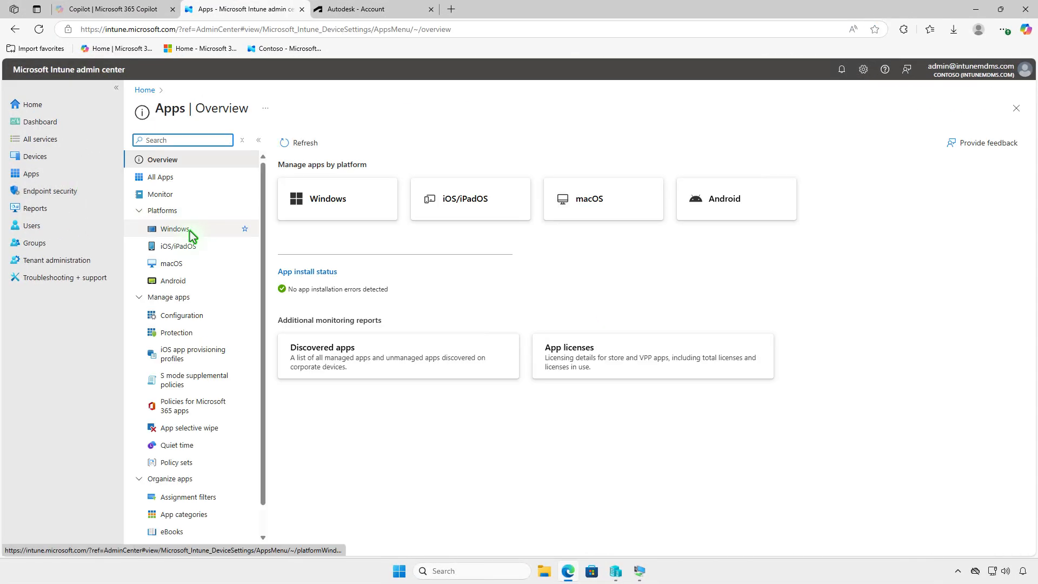
click(190, 232)
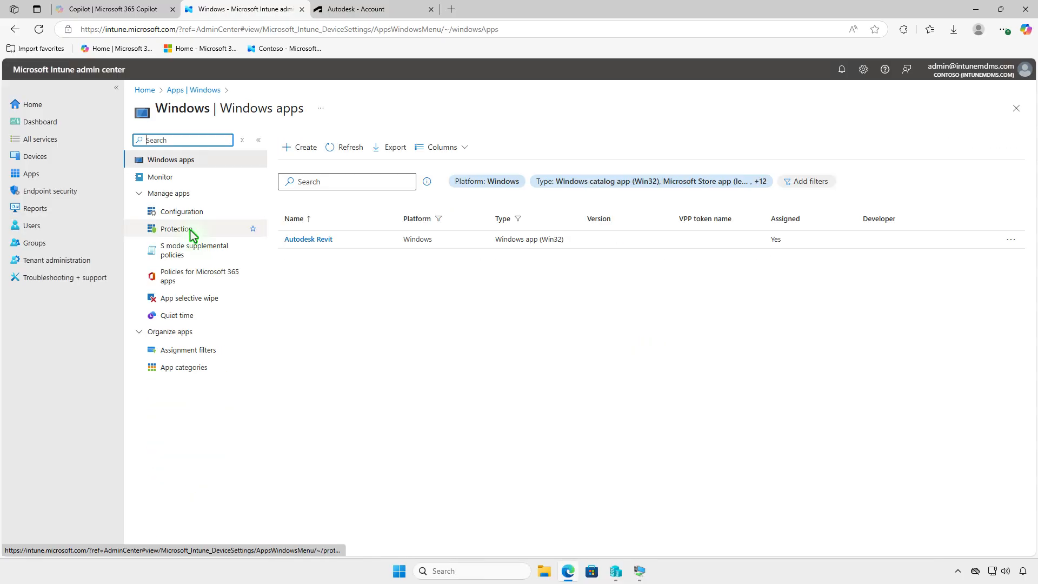
click(316, 236)
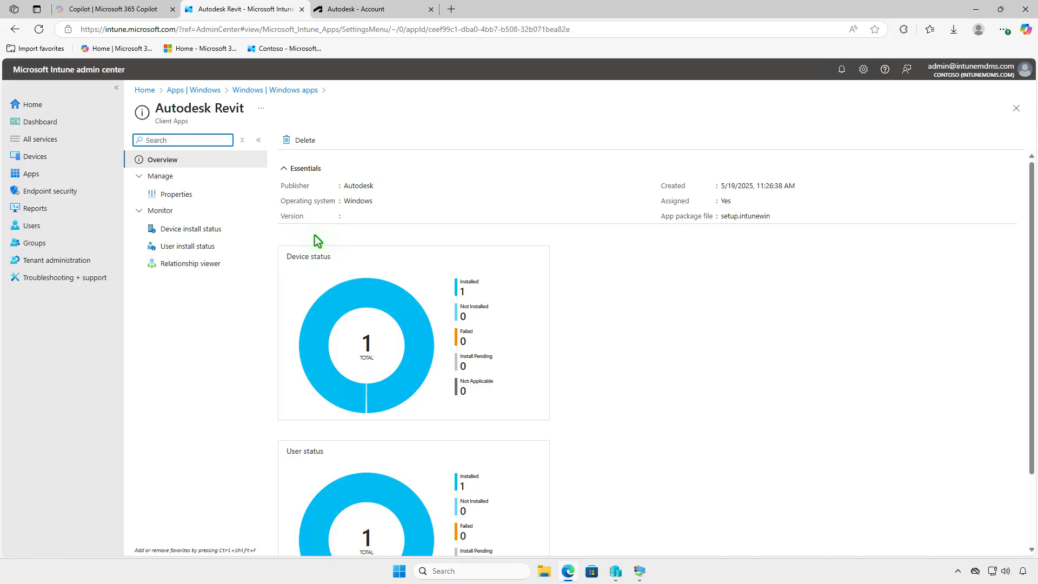
Step: Open the assignments in Autodesk Revit's properties for editing and remove the required assignment for the Test_Devices group
click(193, 197)
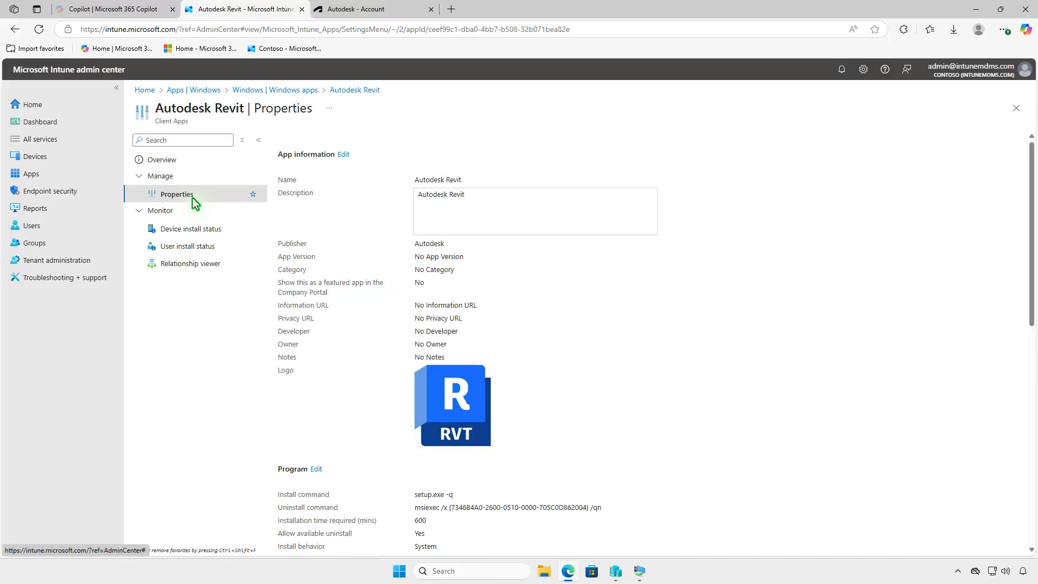
scroll(476, 331, down, 10)
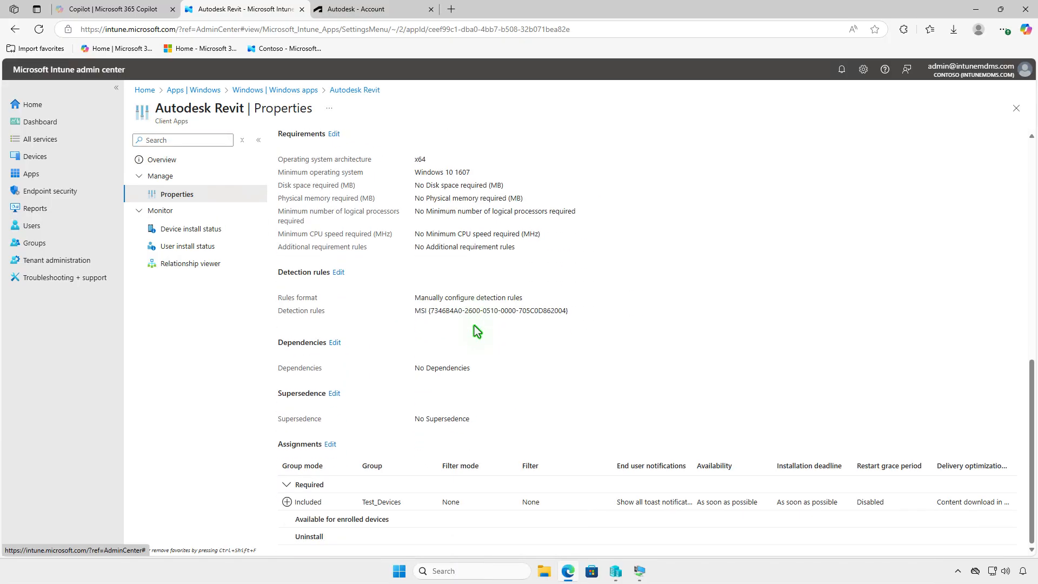
click(333, 446)
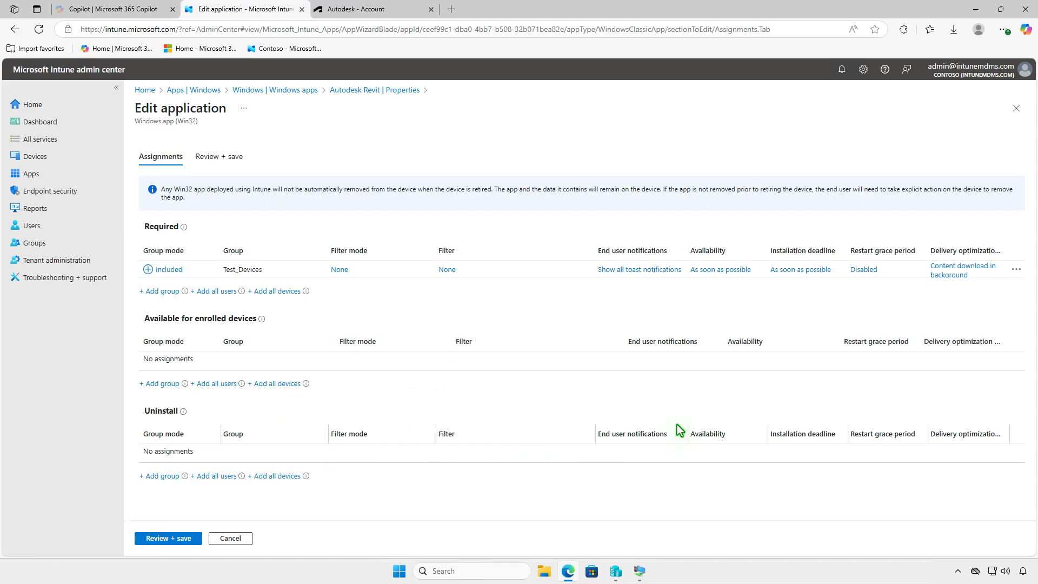
click(1015, 270)
click(987, 278)
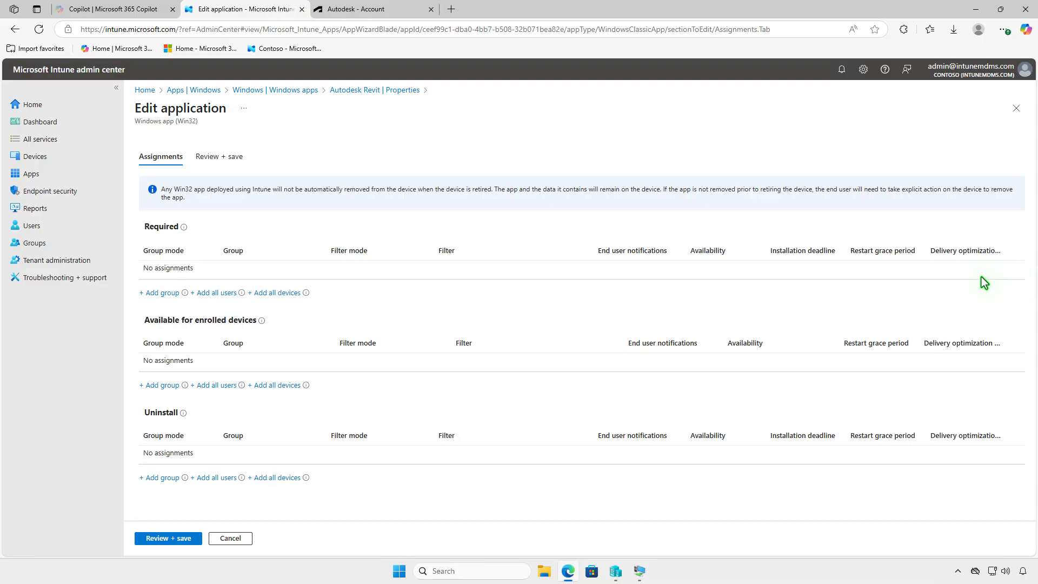
Step: Assign the Test_Devices group to uninstall Autodesk Revit and save the application
click(165, 477)
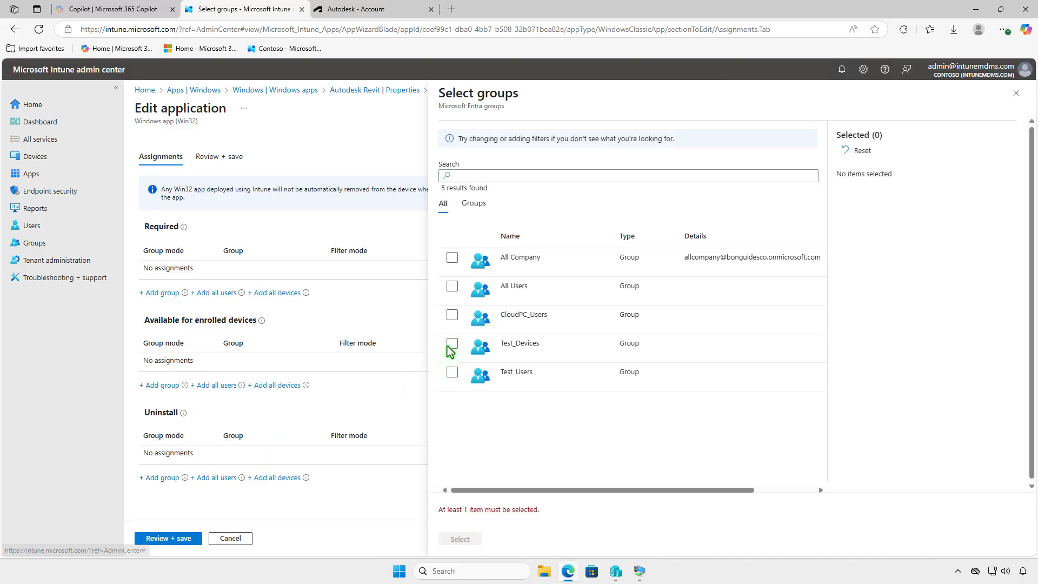
click(452, 344)
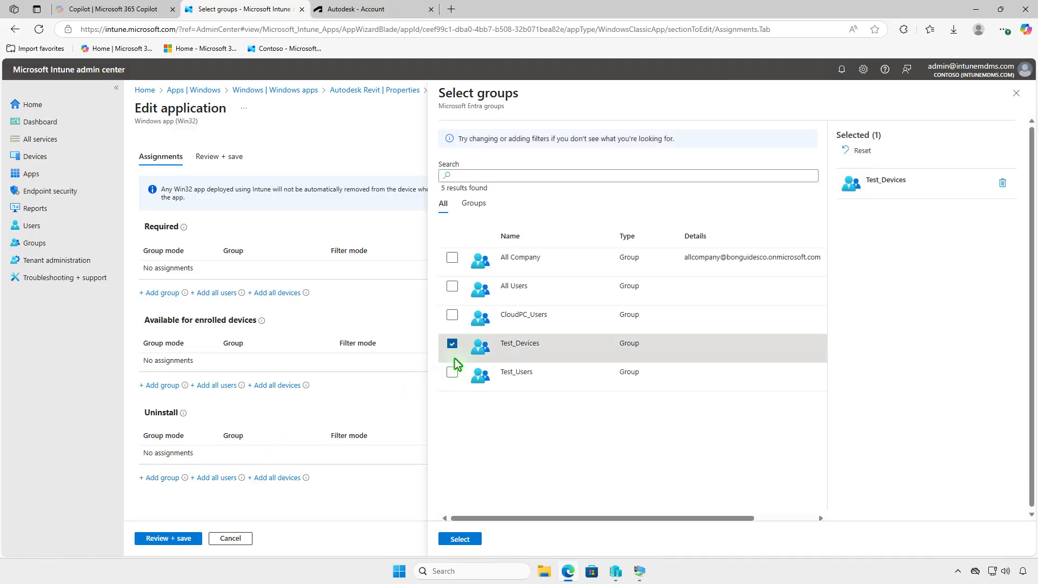
click(462, 538)
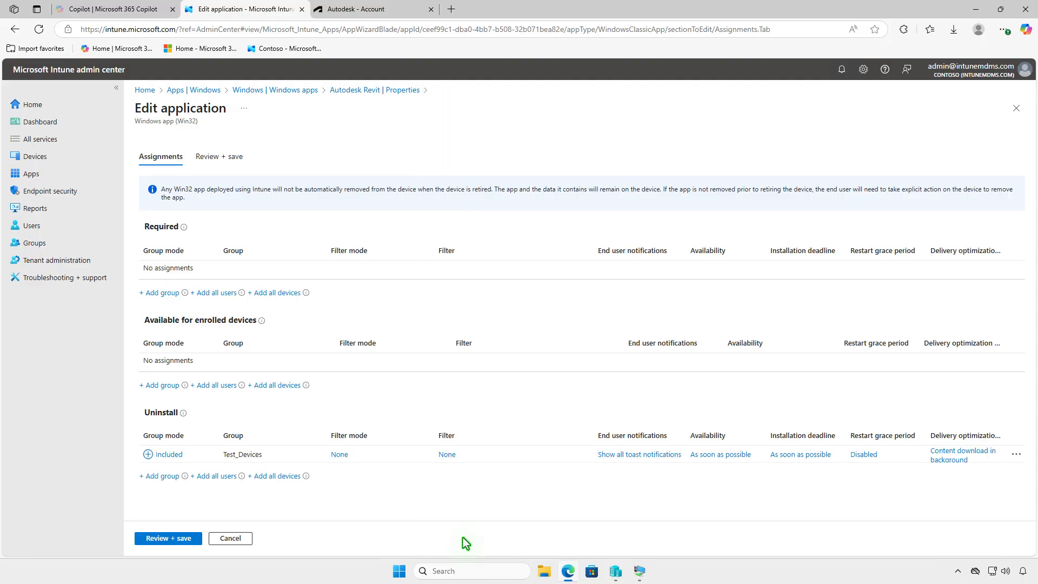
click(170, 539)
click(161, 538)
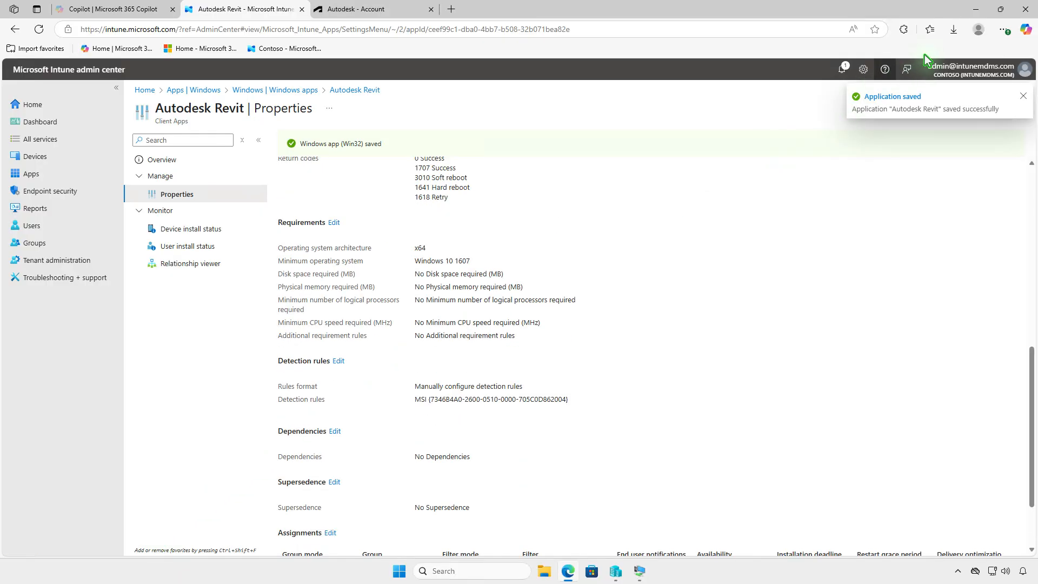
Step: Switch to the WIN10 virtual machine, sync the device from the Company Portal settings and check the notifications
click(975, 9)
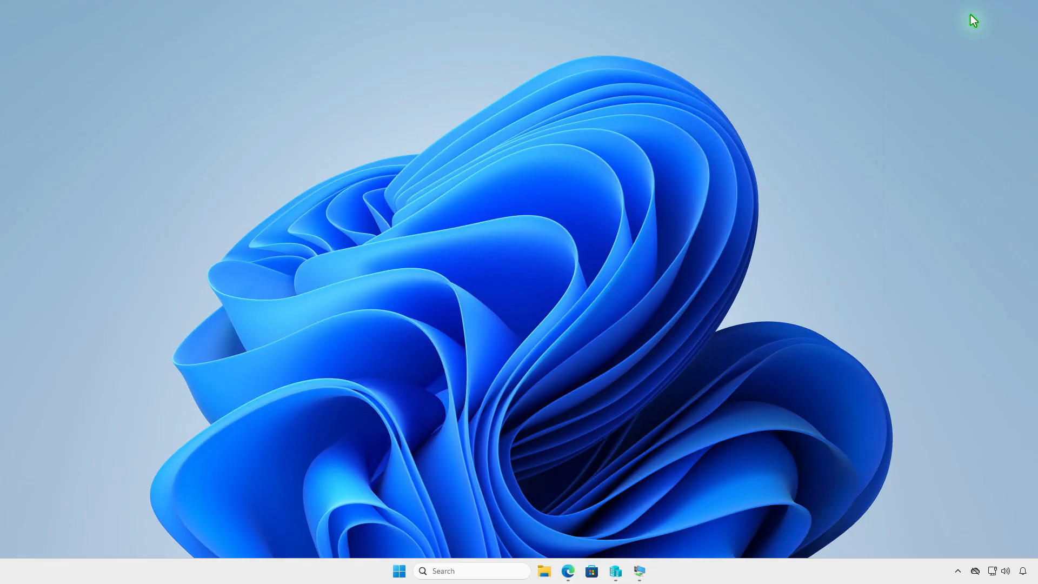
click(640, 571)
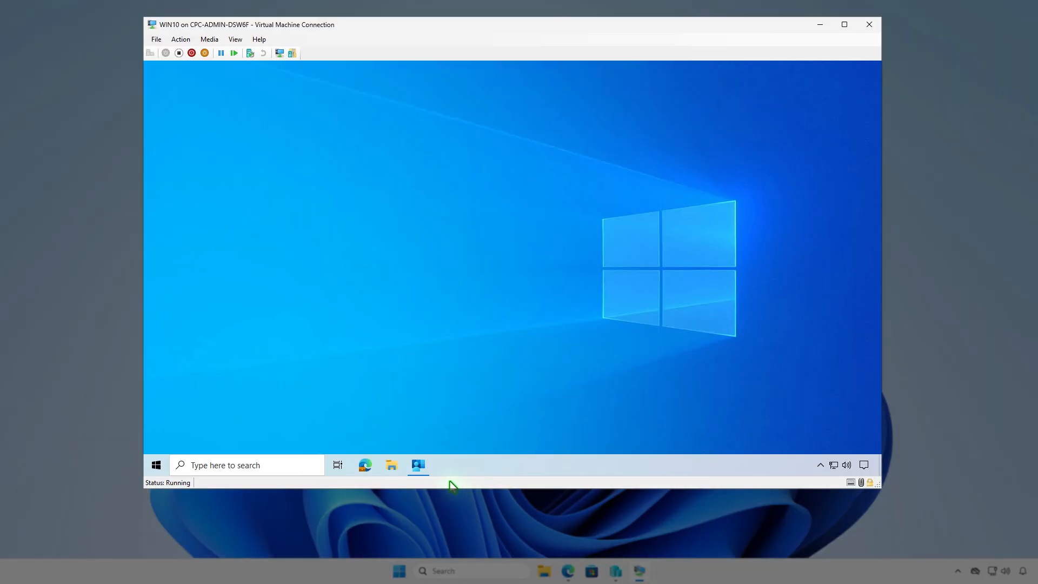
click(426, 470)
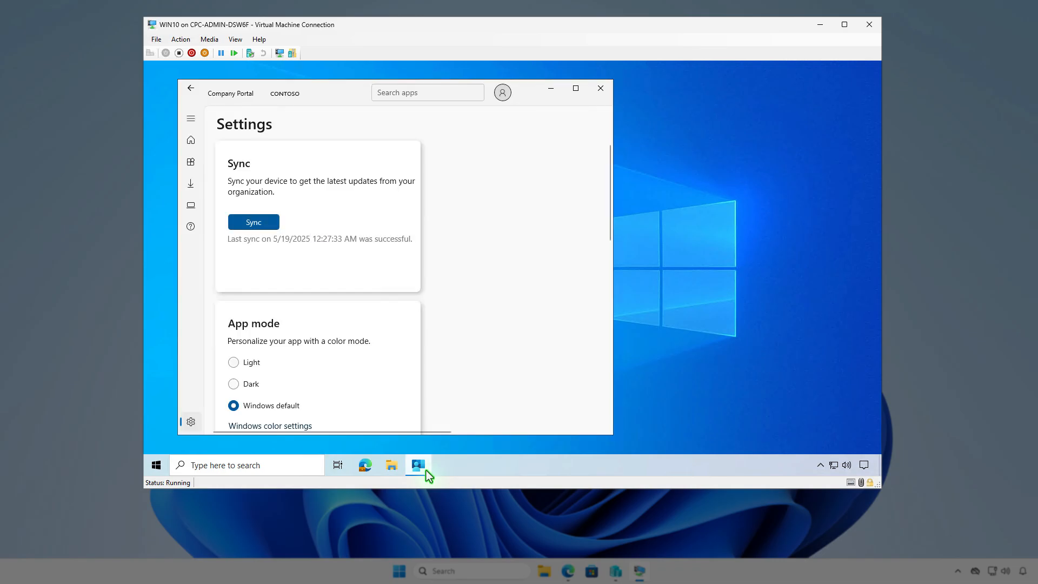
click(271, 225)
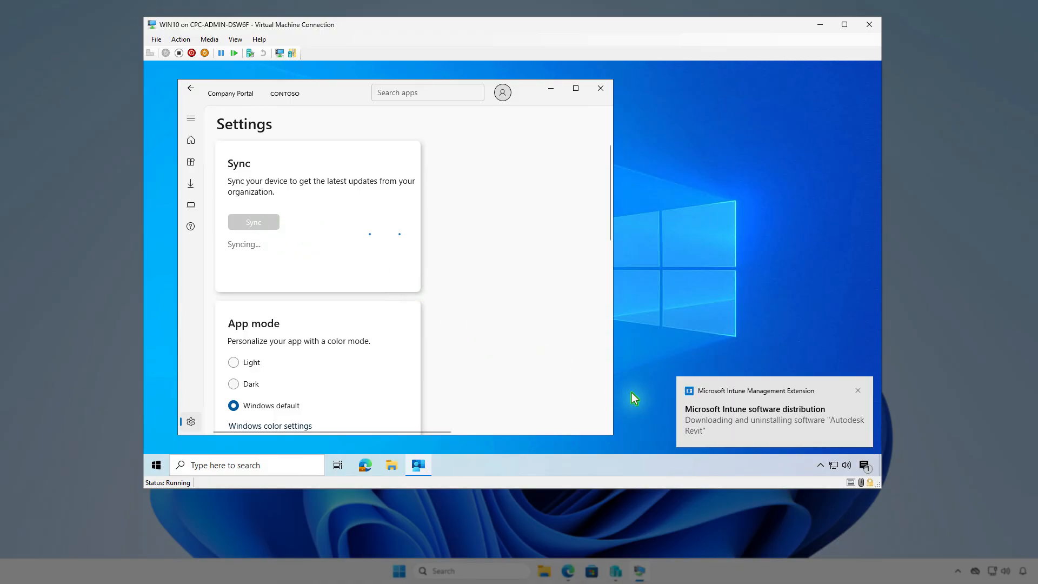
click(864, 466)
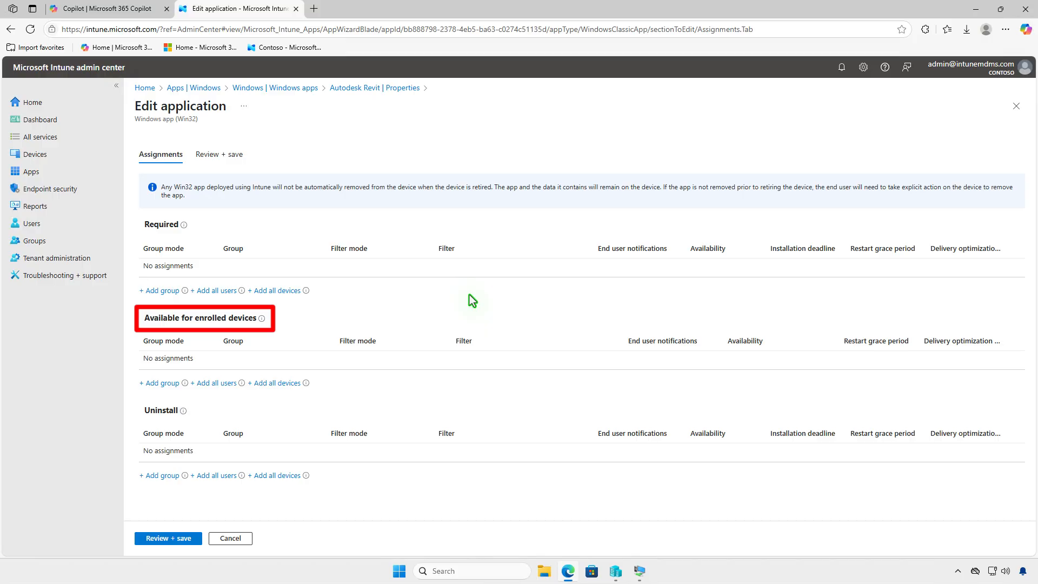
Step: Make Autodesk Revit available for enrolled devices to the Test_Users group and save the application
click(174, 385)
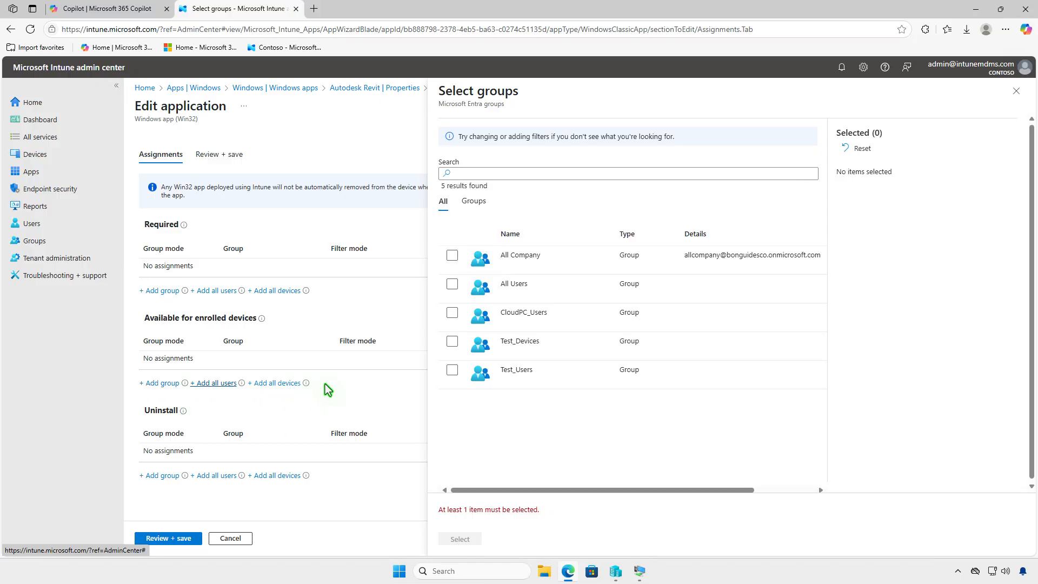
click(452, 370)
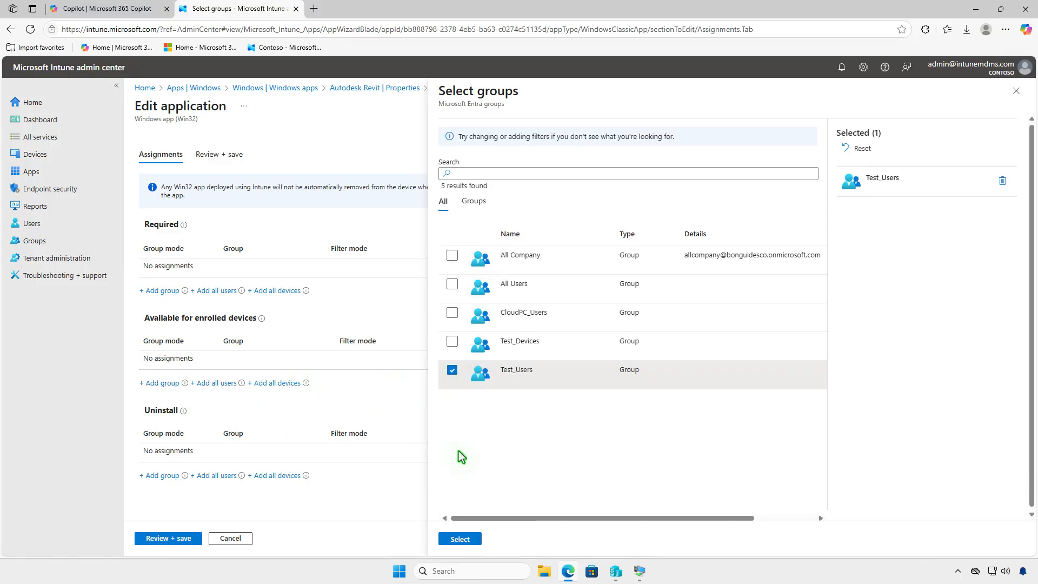
click(460, 539)
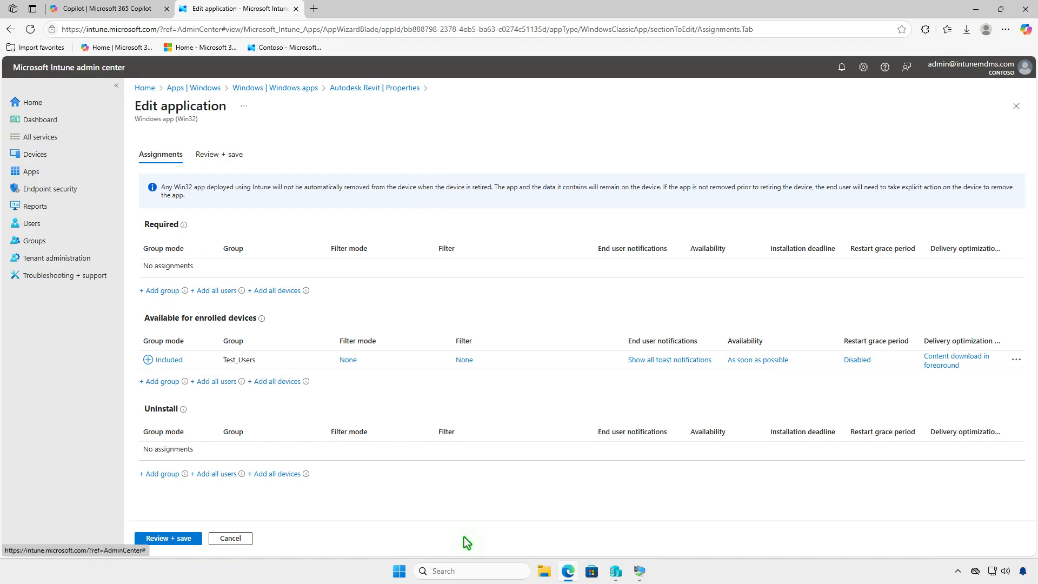
click(170, 539)
click(163, 538)
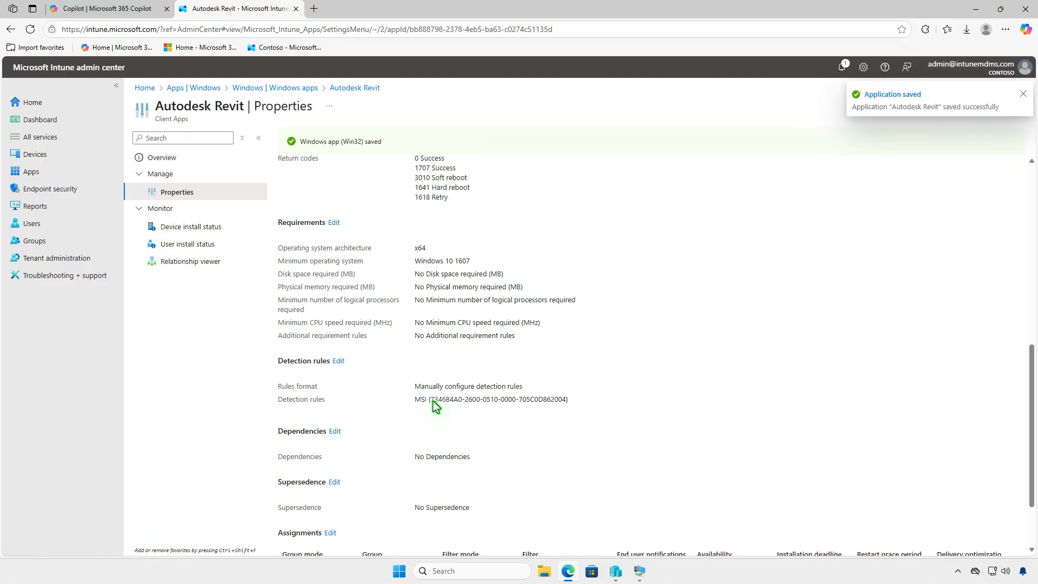
Step: Switch to the WIN10-BG virtual machine, install Autodesk Revit from the Company Portal apps and check the notifications
click(973, 14)
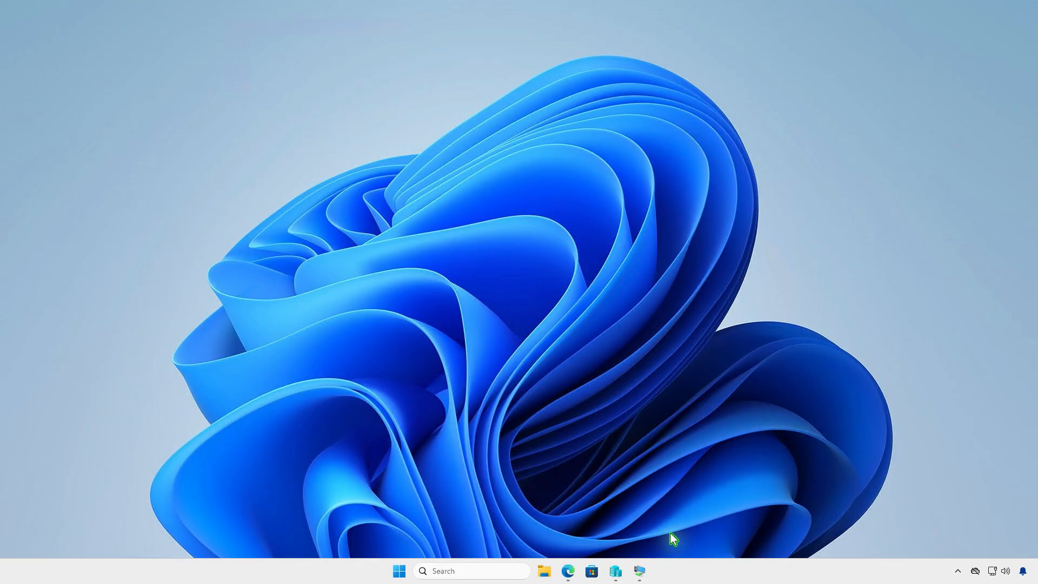
click(642, 562)
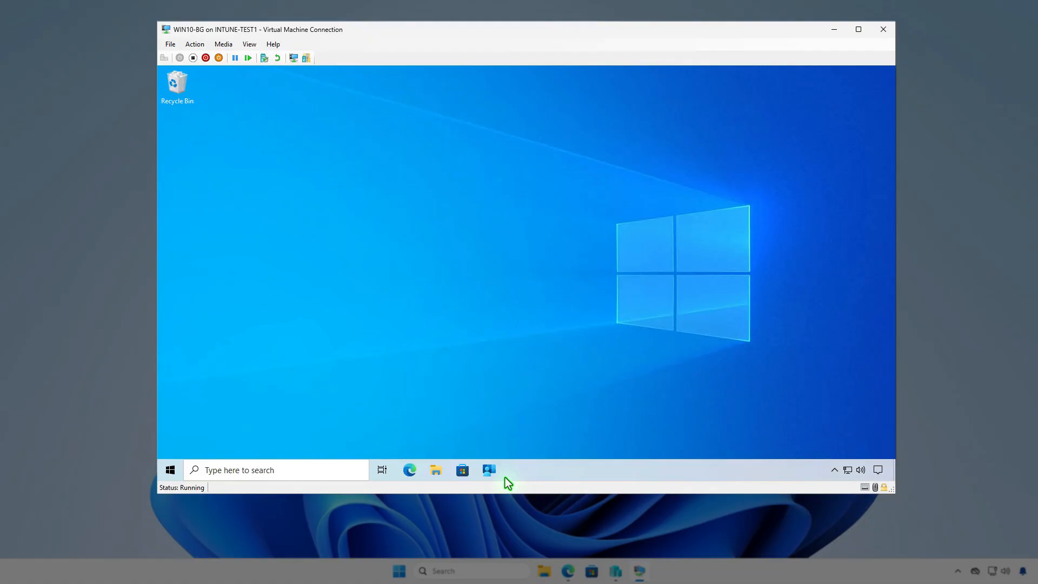
click(491, 472)
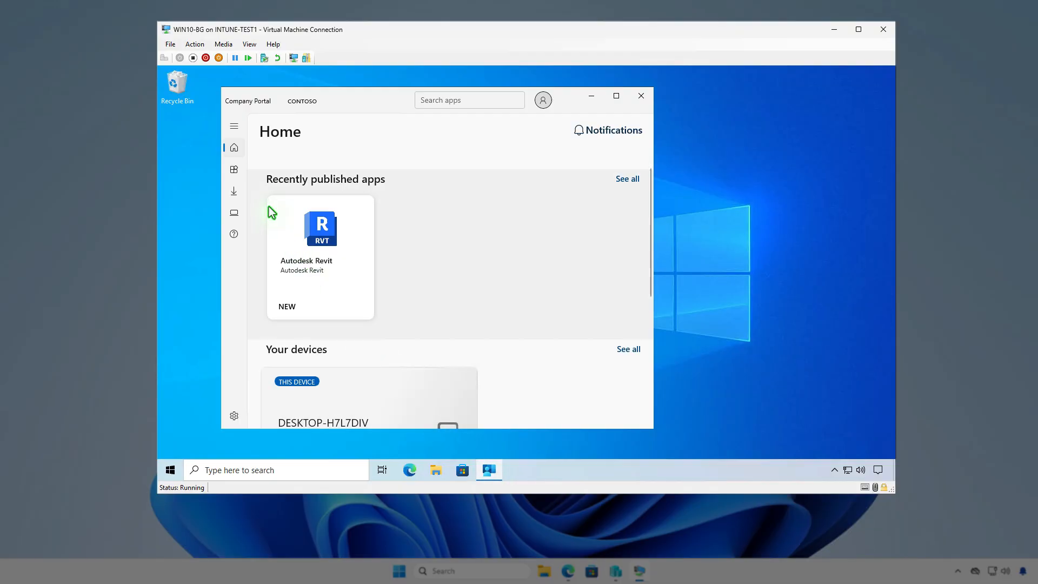
click(237, 171)
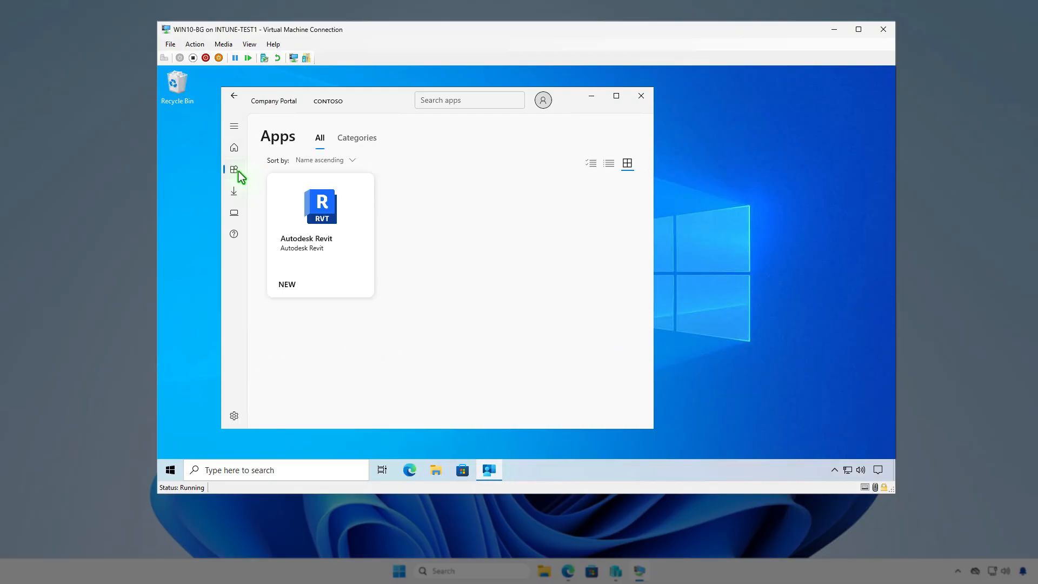
click(310, 257)
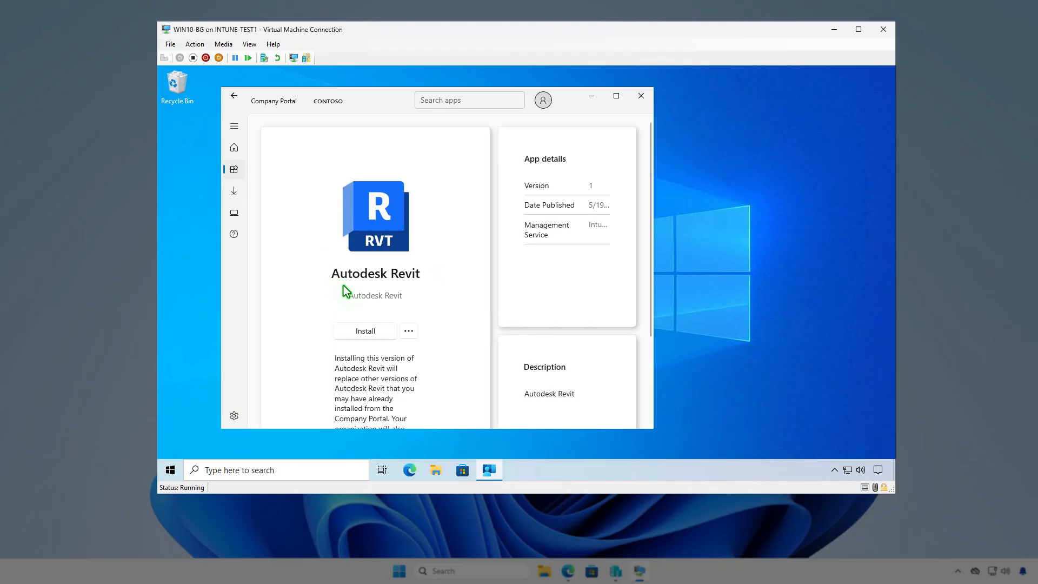
click(382, 332)
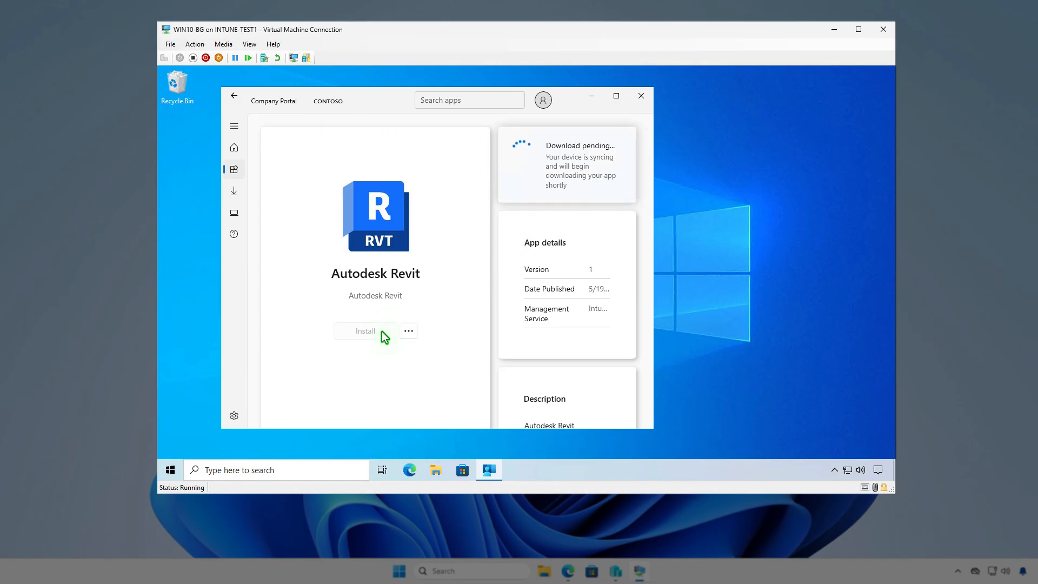
click(879, 471)
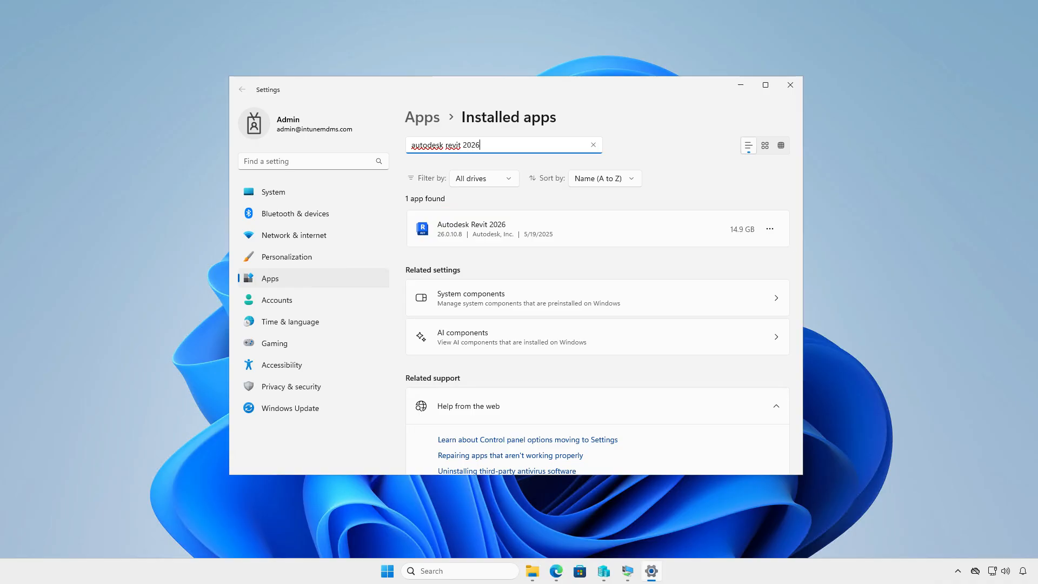
Step: Close Settings and run Get-WmiObject -Class Win32_Product | Where { $_.Vendor -like 'Autodesk*'} | FT in an administrator terminal
click(792, 84)
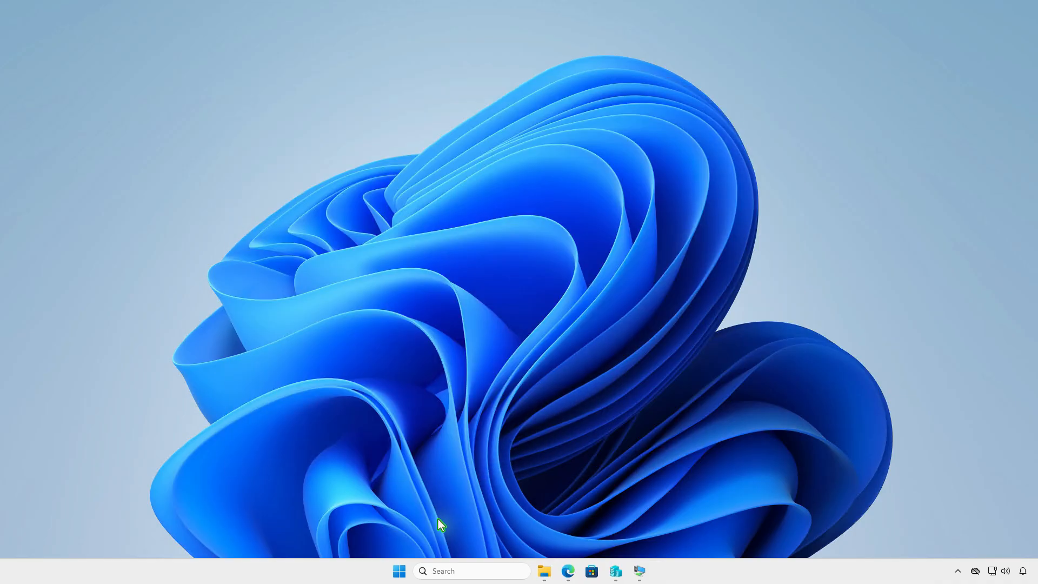
right_click(399, 571)
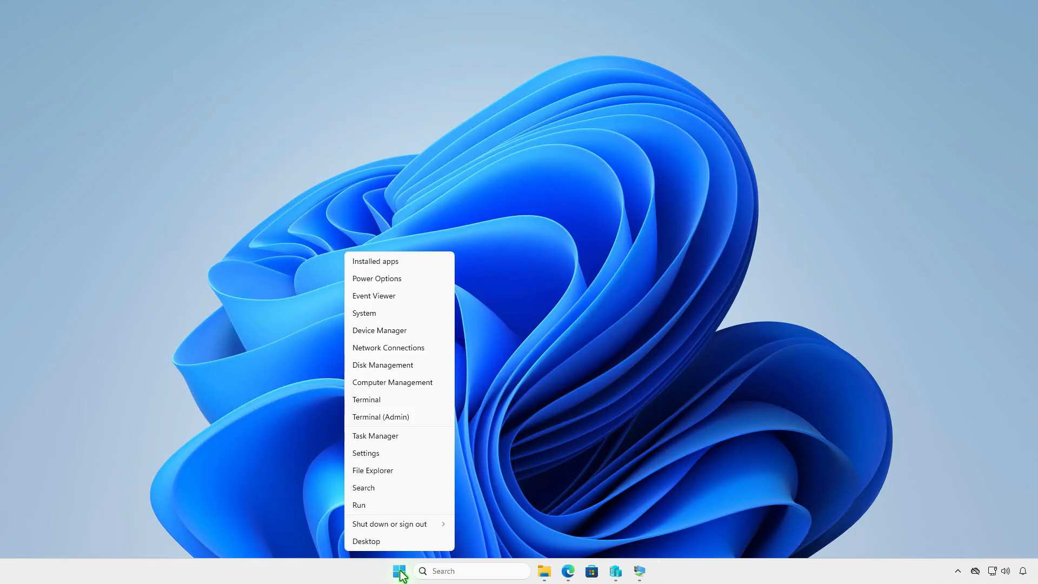
click(418, 416)
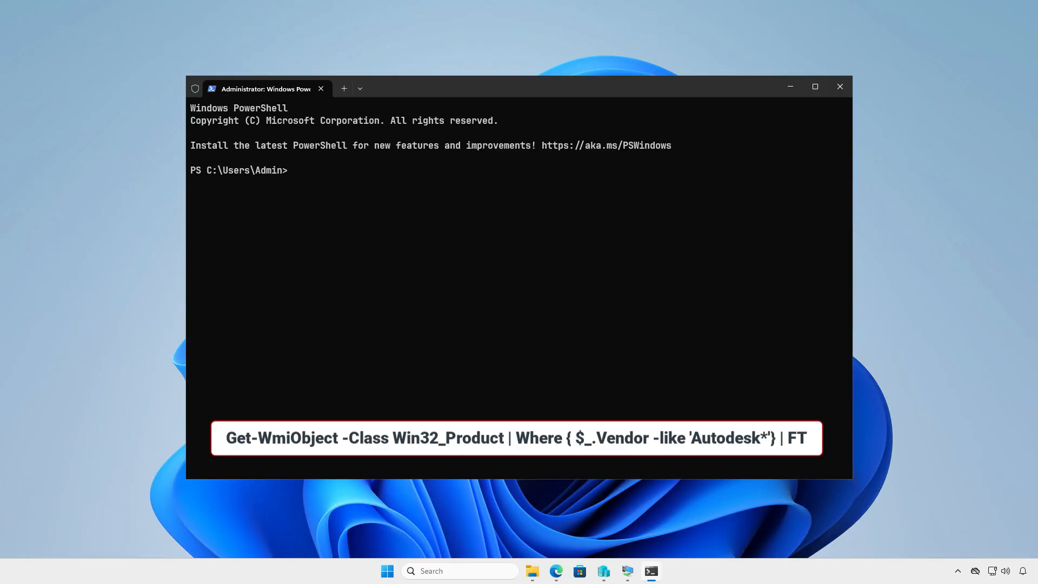
text(Get-WmiObject -Class Win32_Product | Where { $_.Vendor -like 'Autodesk*'} | FT)
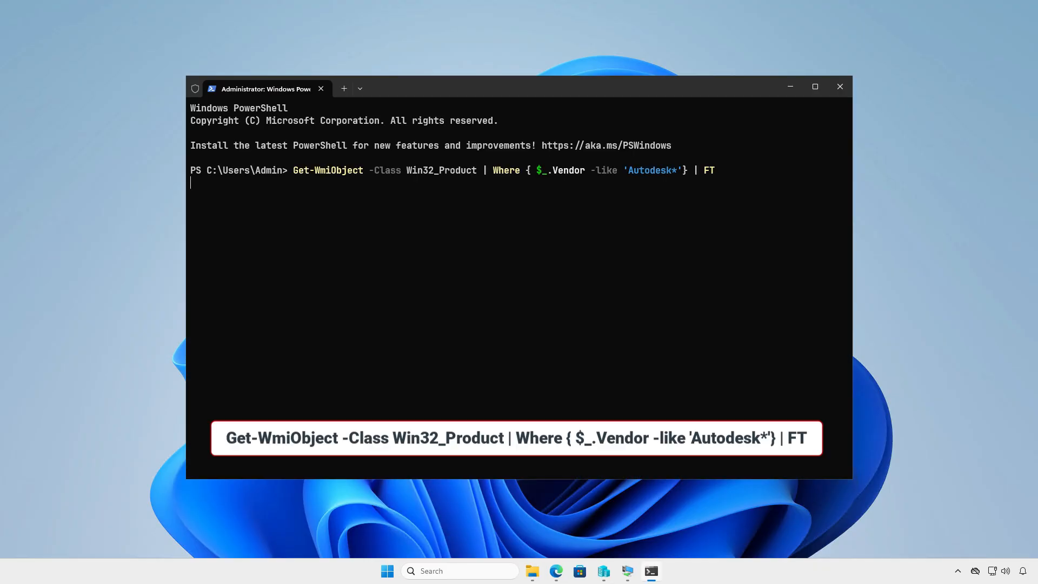
key(Return)
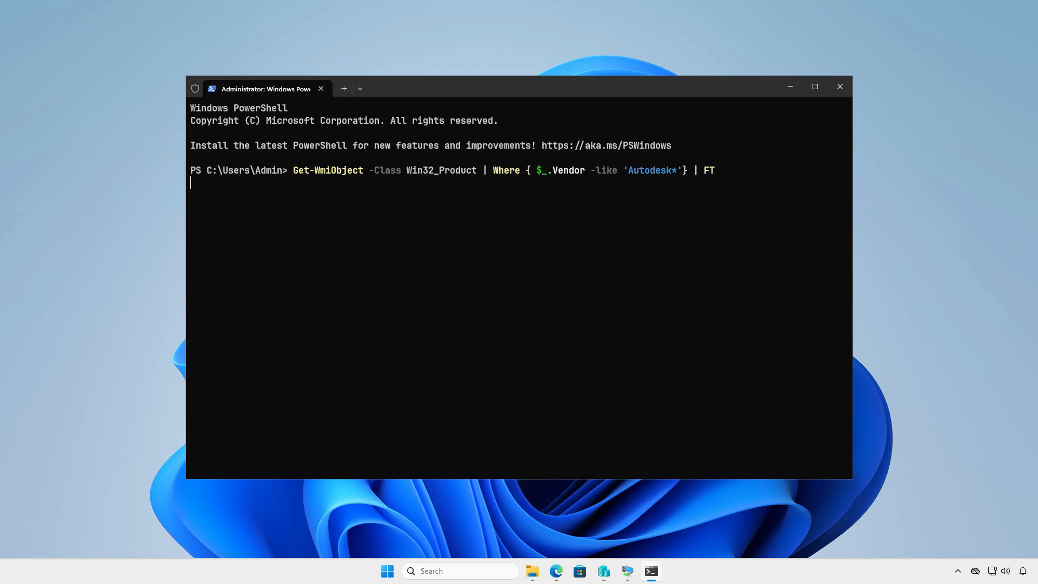